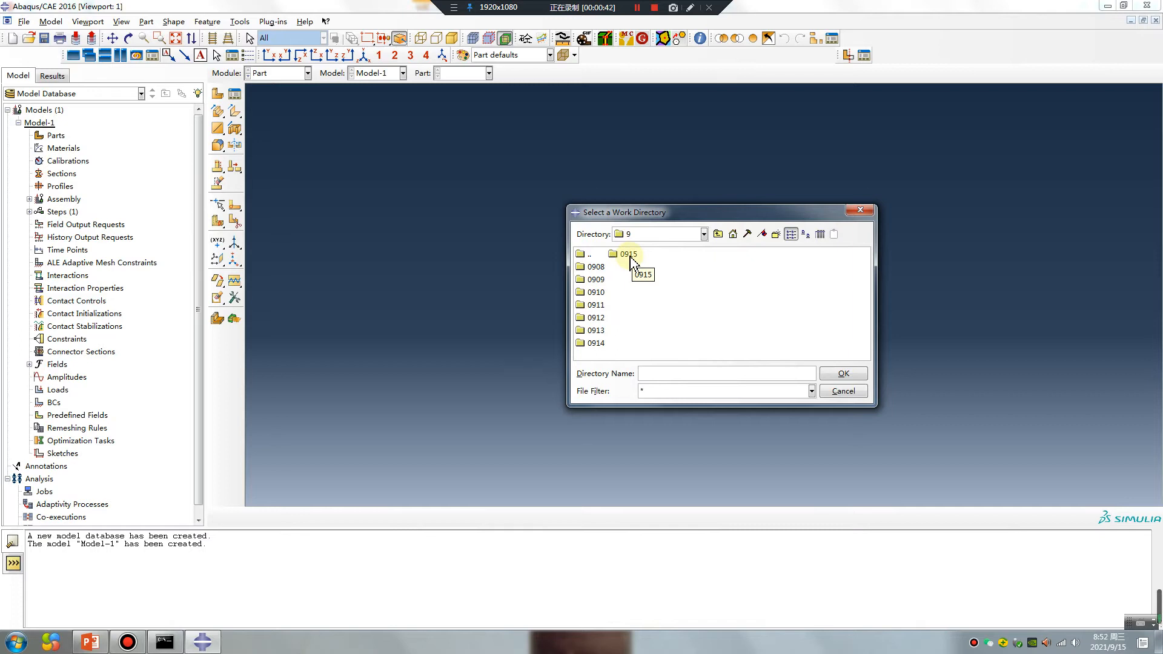
Step: Create a directory named 4 inside the 0915 folder and set D:/work/9/0915/4 as the work directory
{"action": "right_click", "coordinate": [604, 334]}
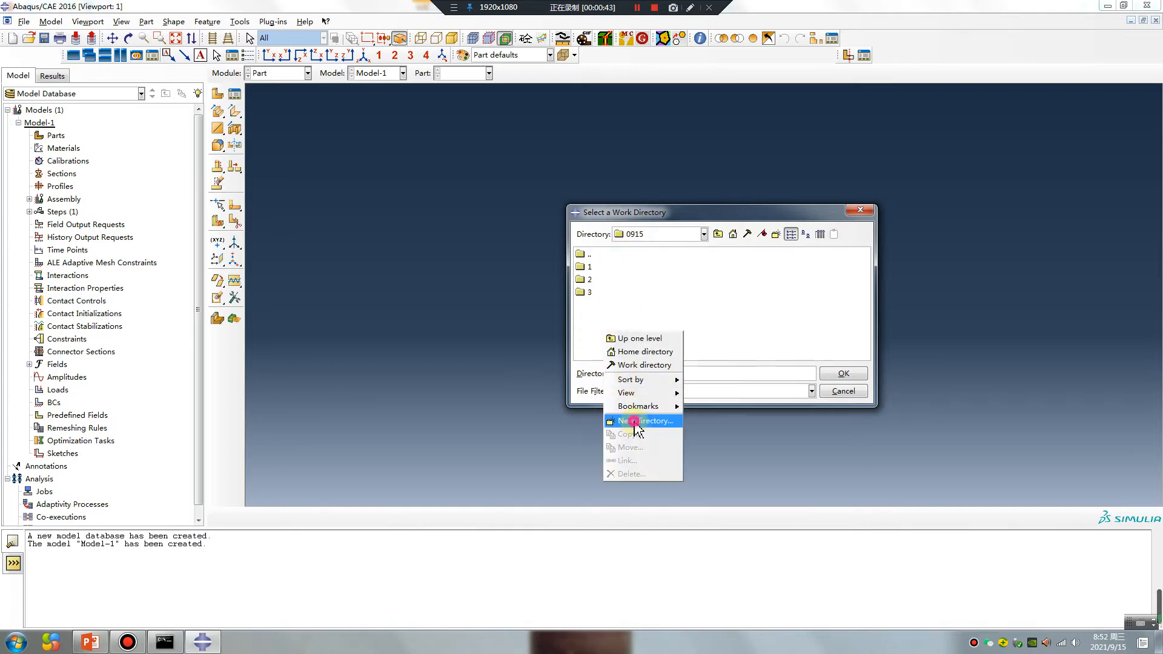
{"action": "left_click", "coordinate": [634, 424]}
{"action": "type", "text": "4"}
{"action": "key", "text": "Return"}
{"action": "left_click", "coordinate": [589, 305]}
{"action": "left_click", "coordinate": [839, 374]}
{"action": "left_click", "coordinate": [672, 366]}
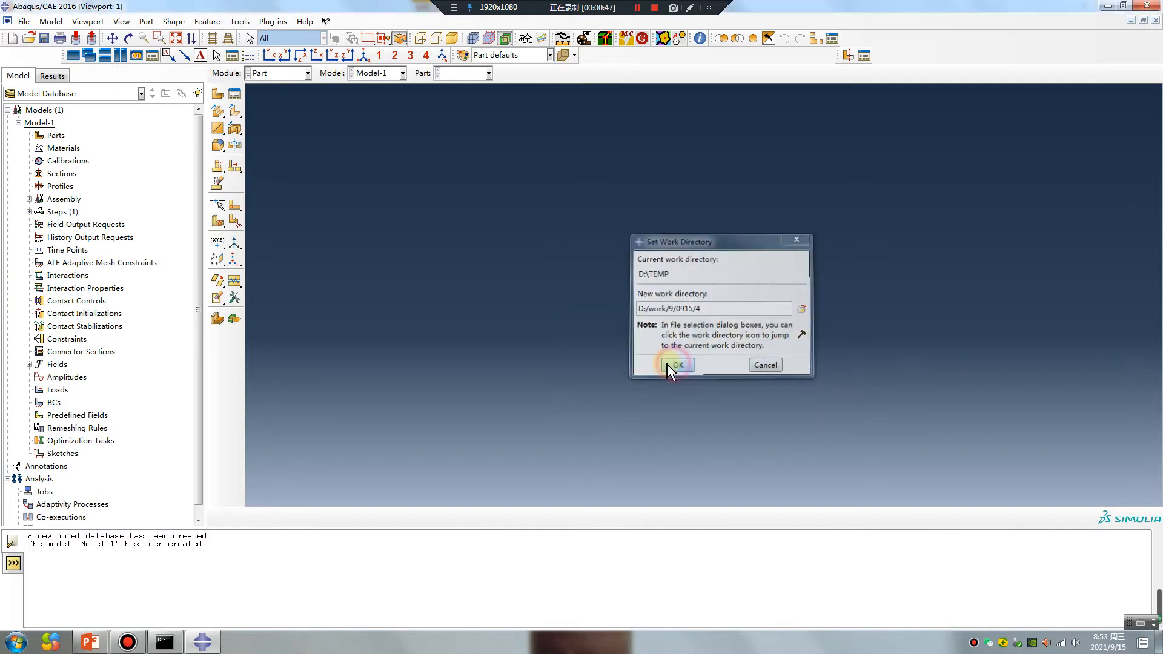
Step: Start a 3D deformable solid extrusion part and sketch a circle of radius about 10 centred on the origin
{"action": "left_click", "coordinate": [217, 96]}
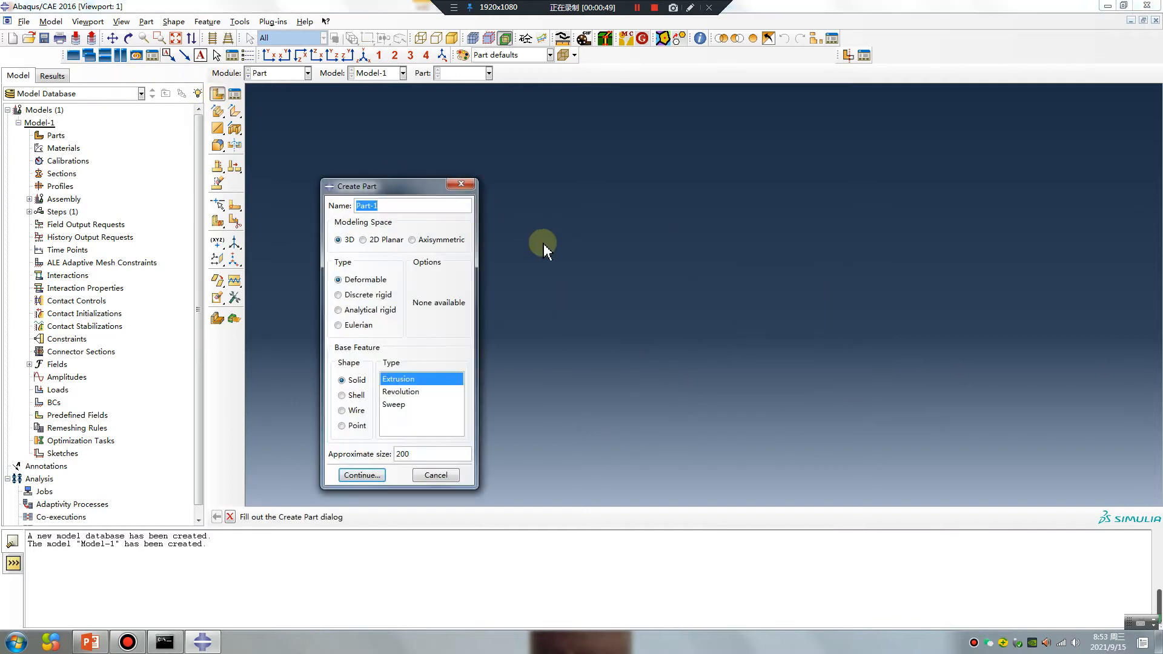
{"action": "left_click", "coordinate": [361, 476]}
{"action": "left_click", "coordinate": [217, 114]}
{"action": "left_click", "coordinate": [704, 295]}
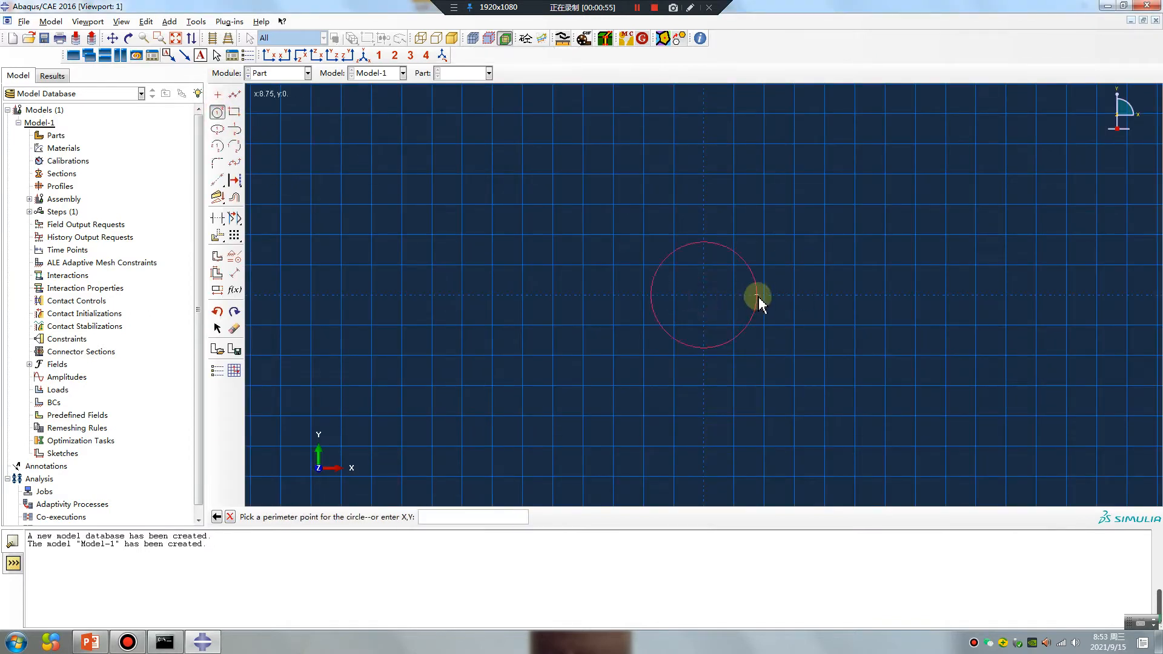
{"action": "left_click", "coordinate": [765, 294]}
Step: Finish the circle sketch and extrude it to a depth of 40
{"action": "middle_click", "coordinate": [582, 397]}
{"action": "middle_click", "coordinate": [581, 398]}
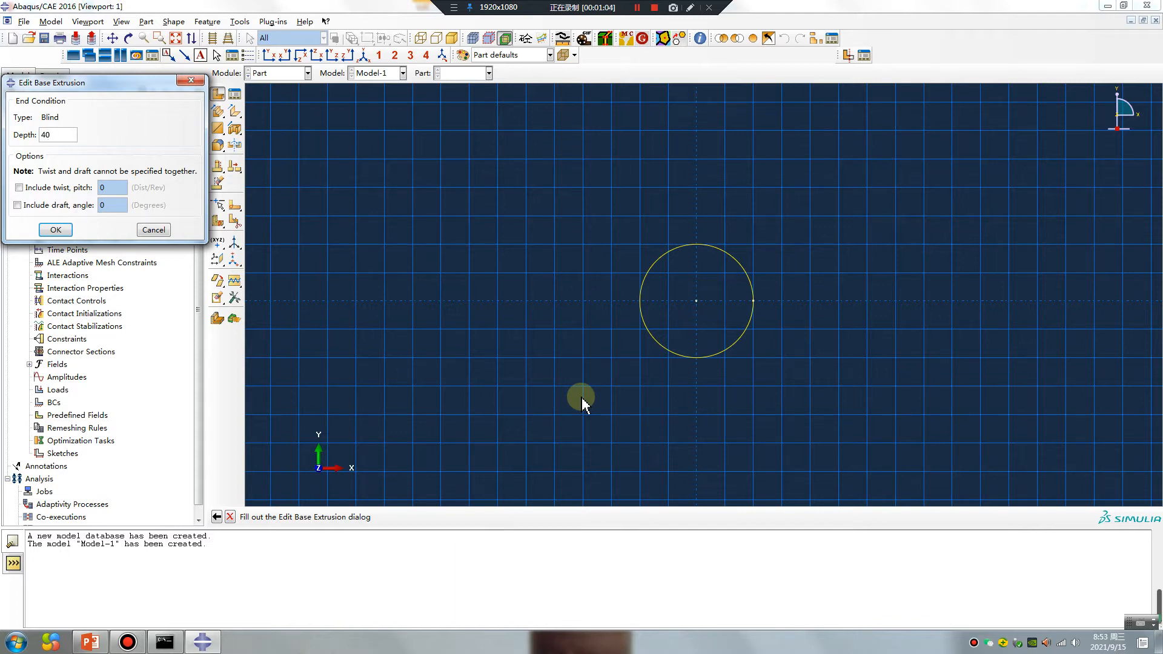
{"action": "key", "text": "Return"}
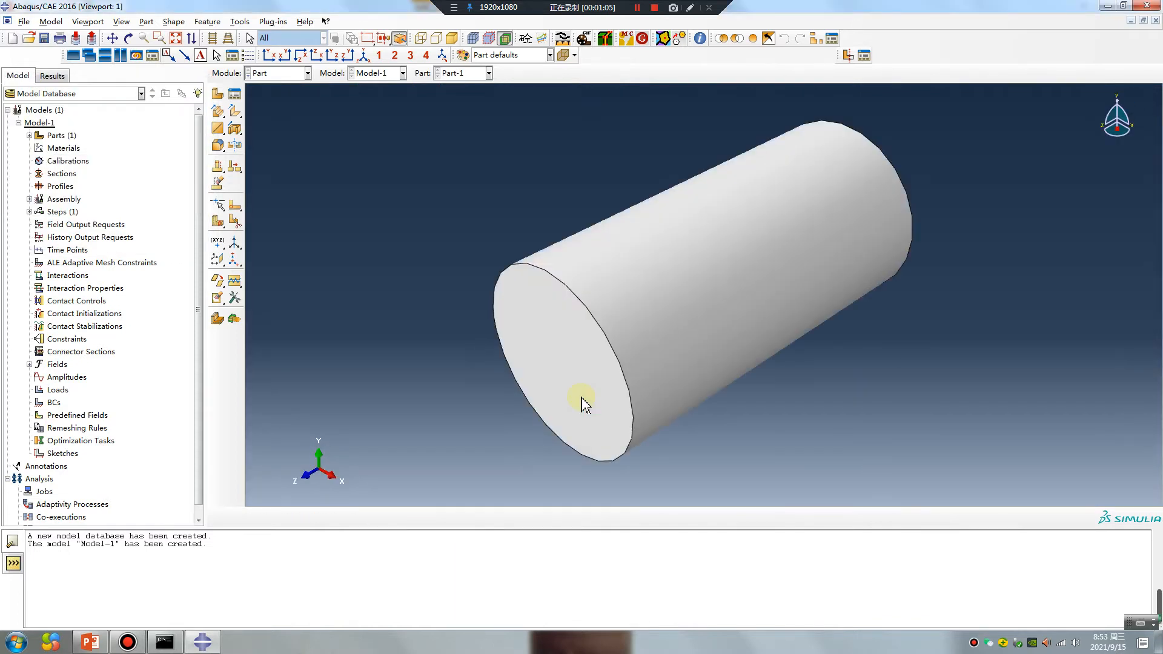
Step: Copy the CONCRETE-C50 material from the POLARIS_MAT_BASE_SI_mm material library into the model
{"action": "left_click", "coordinate": [280, 73]}
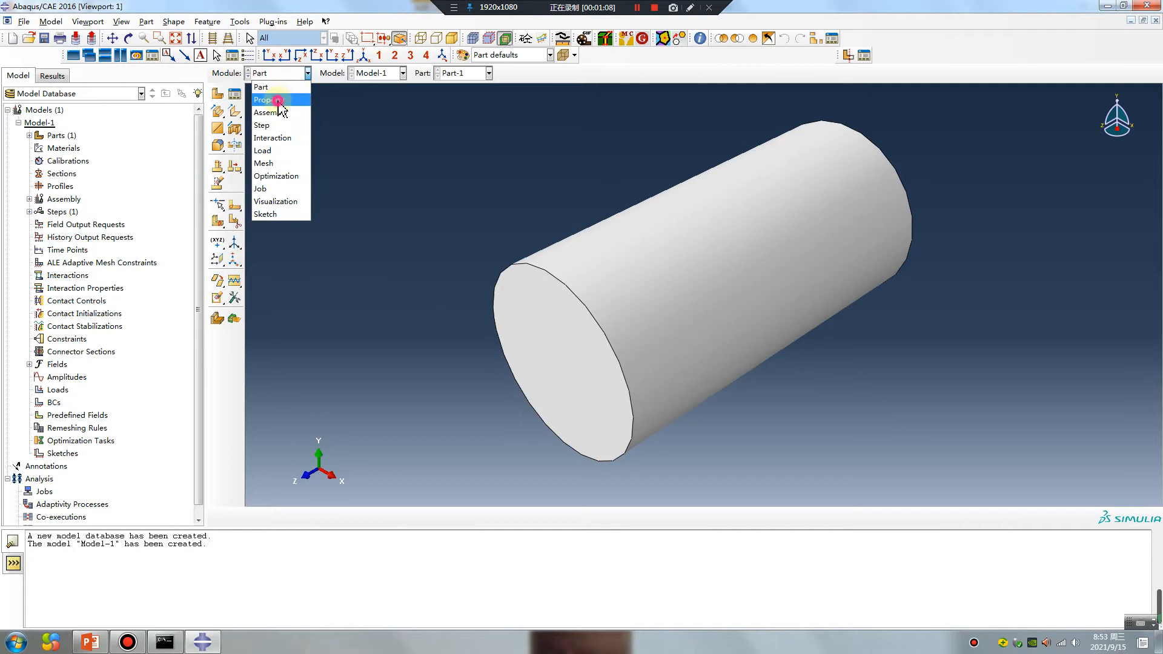
{"action": "left_click", "coordinate": [278, 101]}
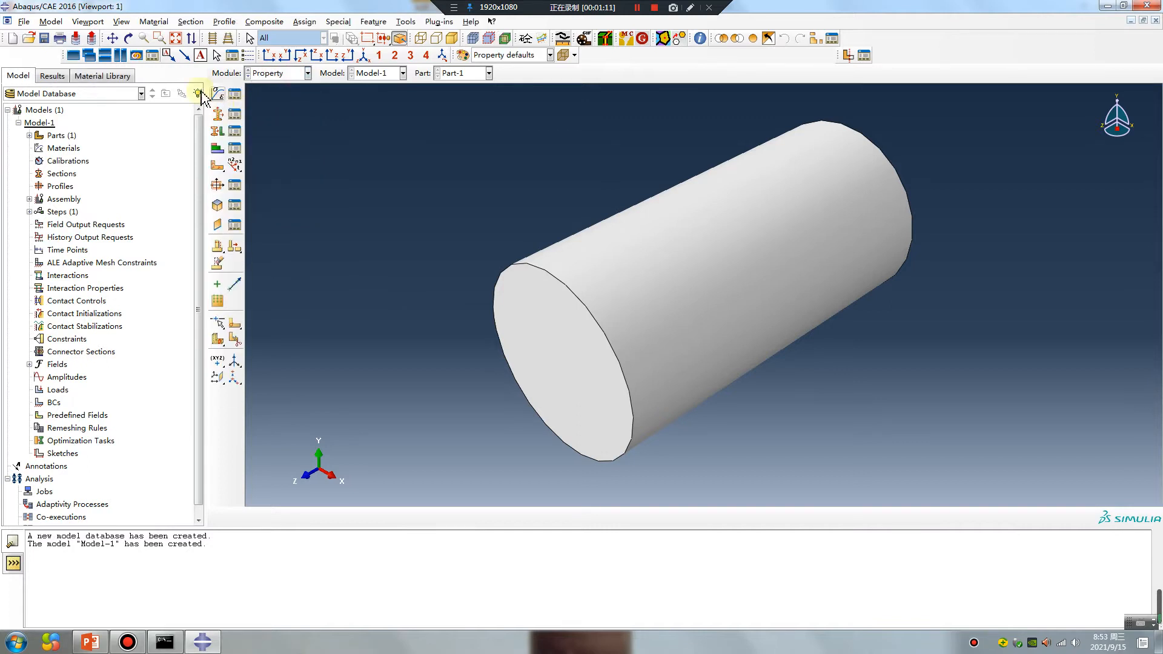
{"action": "left_click", "coordinate": [102, 75]}
{"action": "left_click", "coordinate": [122, 94]}
{"action": "left_click", "coordinate": [134, 128]}
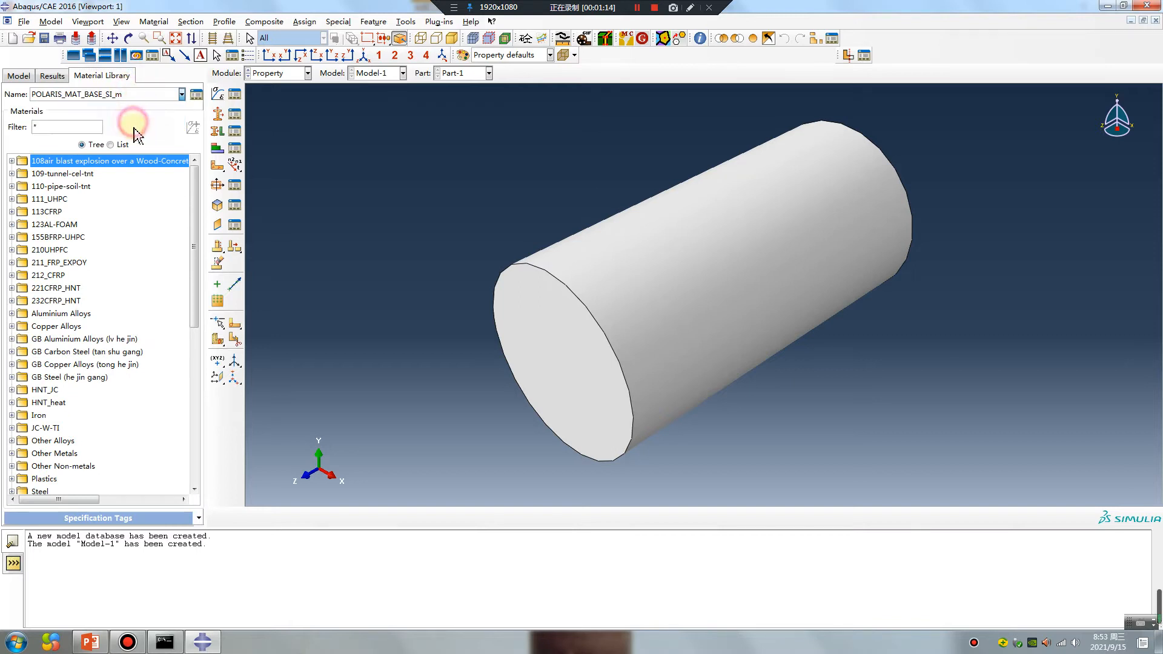
{"action": "scroll", "coordinate": [89, 332], "scroll_direction": "down", "scroll_amount": 15}
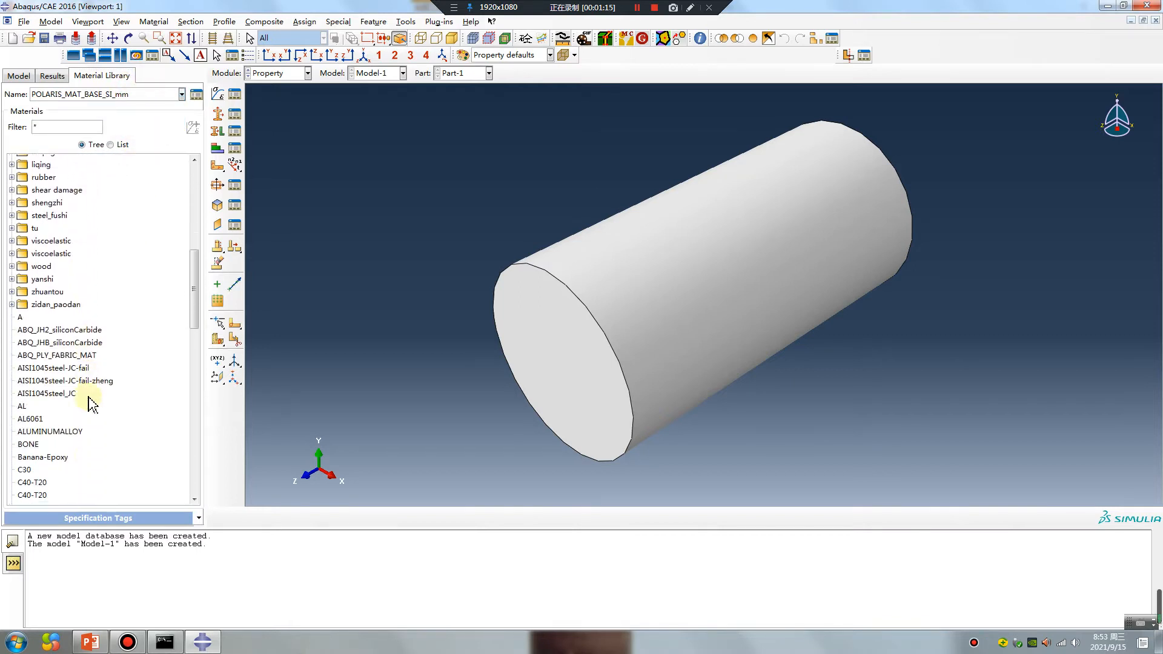
{"action": "scroll", "coordinate": [90, 403], "scroll_direction": "down", "scroll_amount": 1}
{"action": "left_click_drag", "start_coordinate": [49, 364], "coordinate": [284, 176]}
Step: Examine the CONCRETE-C50 density, elastic, damaged plasticity, compressive, tensile and compression damage data, leaving the definition as it is
{"action": "left_click", "coordinate": [235, 94]}
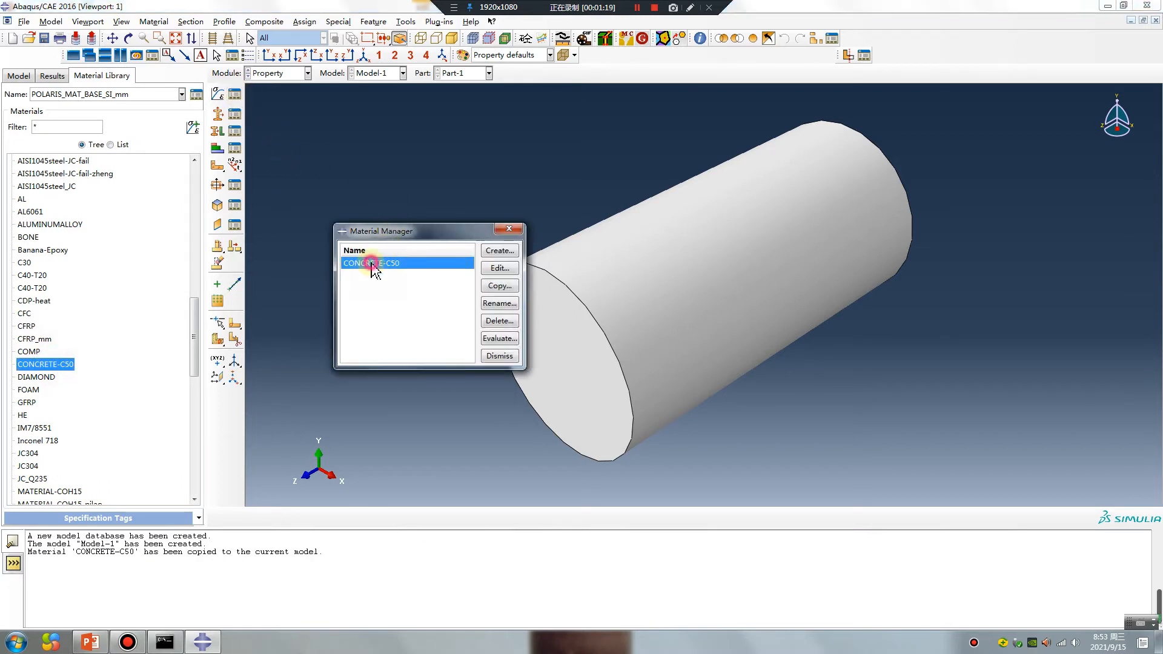
{"action": "double_click", "coordinate": [381, 263]}
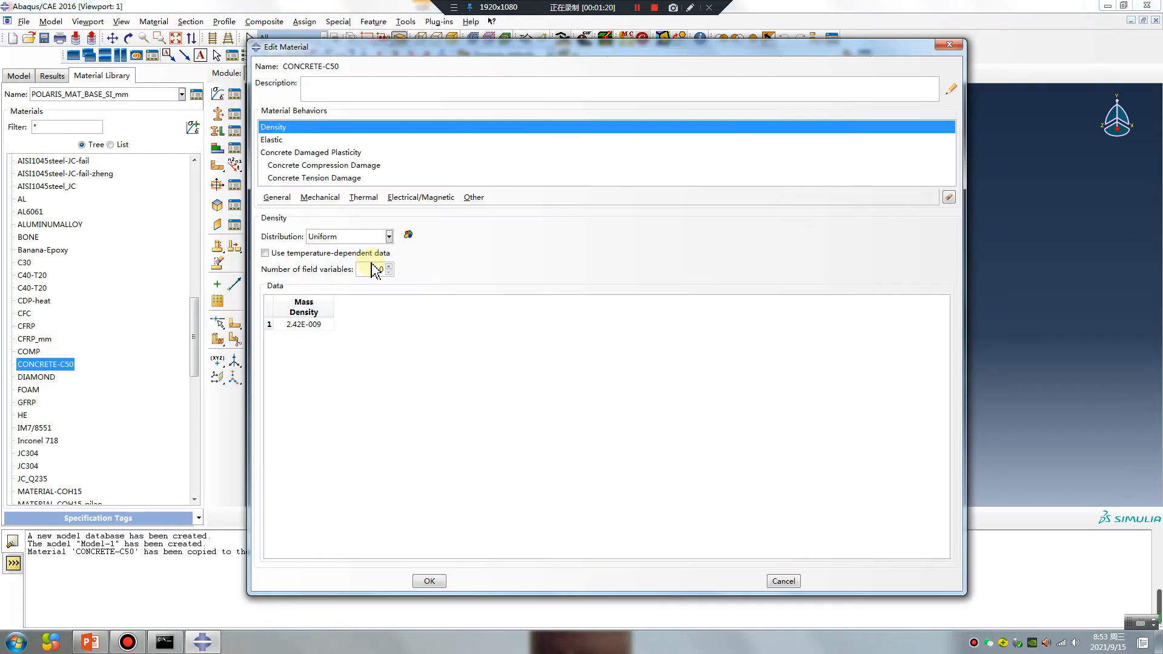
{"action": "left_click", "coordinate": [312, 152]}
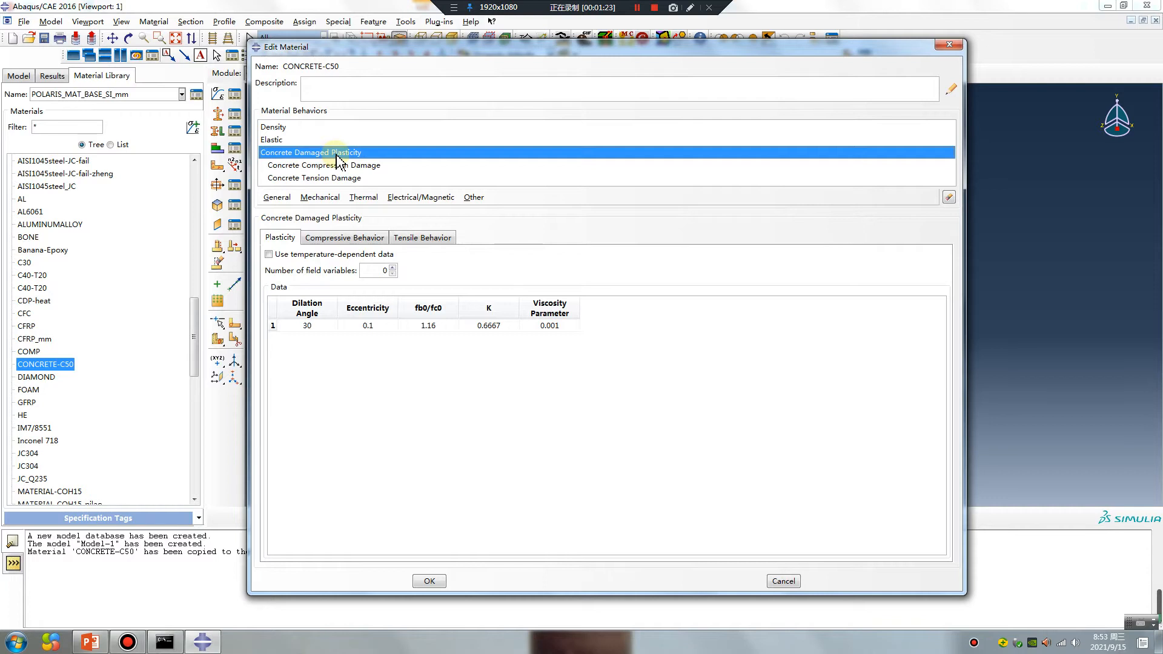
{"action": "left_click", "coordinate": [280, 126]}
{"action": "left_click", "coordinate": [278, 141]}
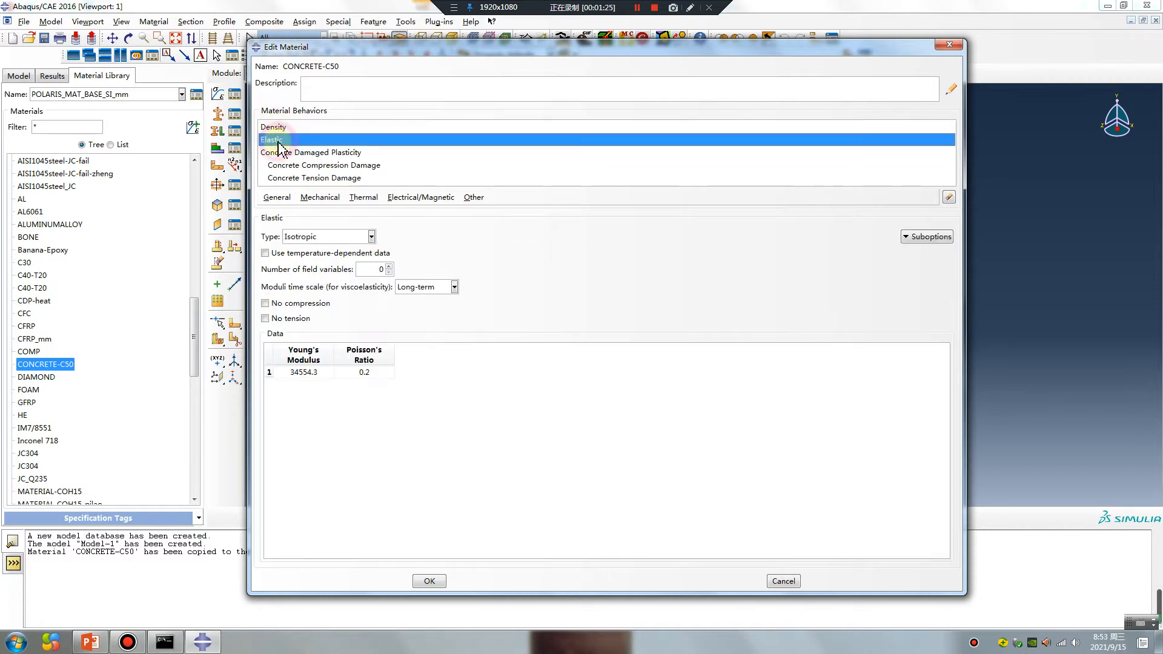
{"action": "left_click", "coordinate": [337, 152]}
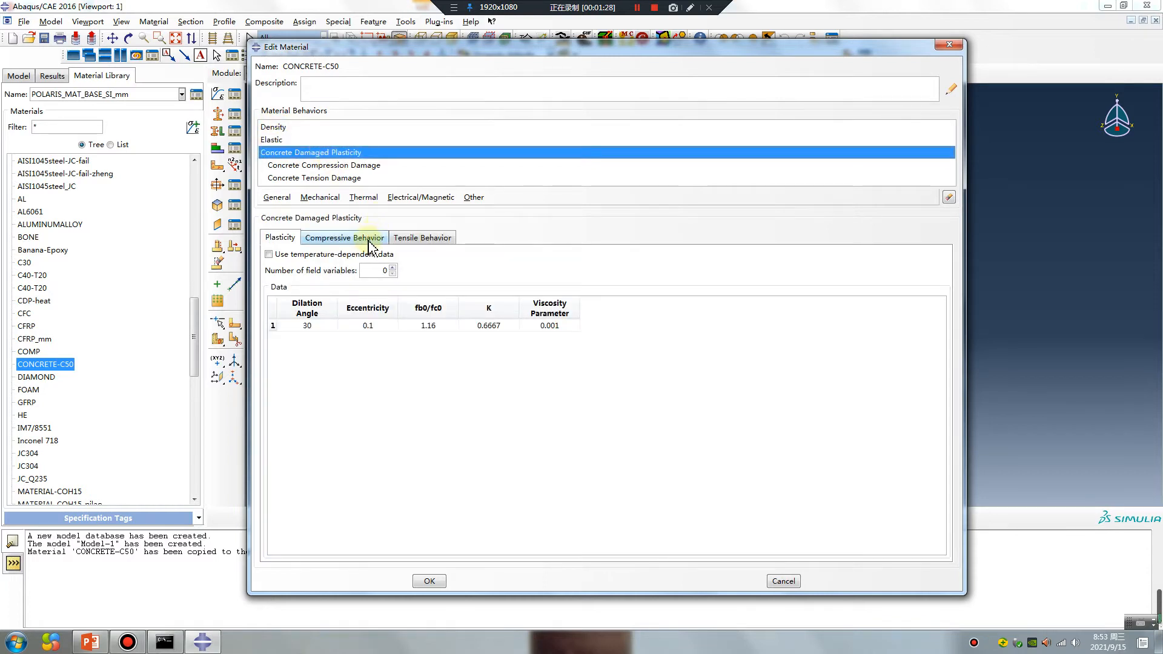
{"action": "left_click", "coordinate": [344, 238]}
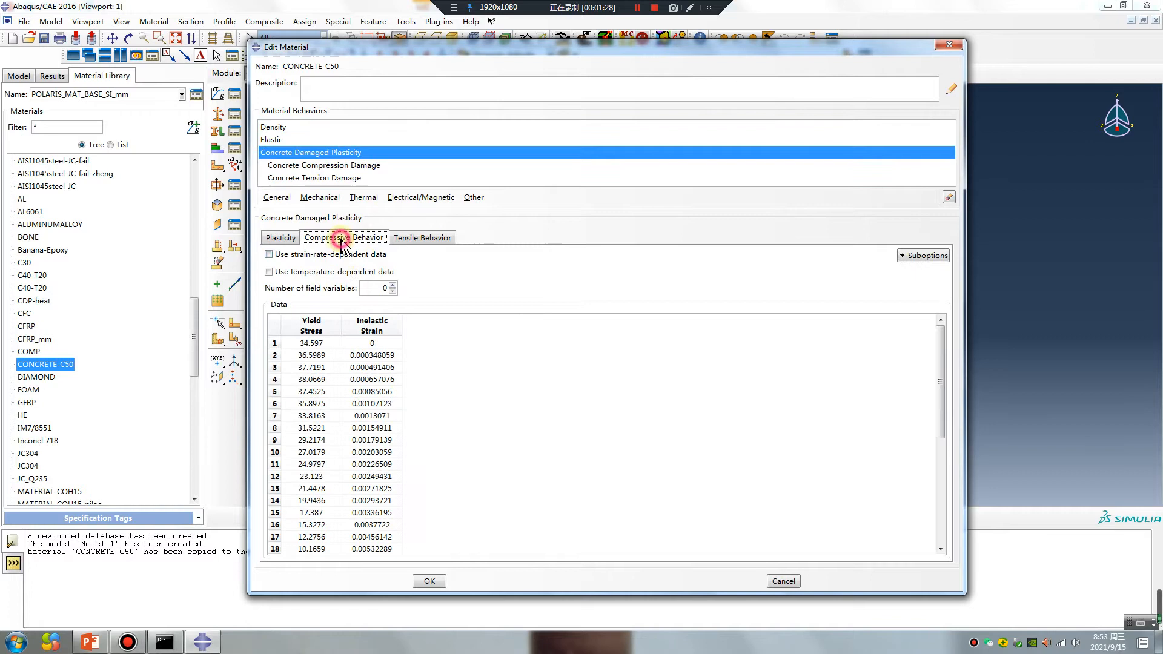
{"action": "left_click", "coordinate": [422, 238]}
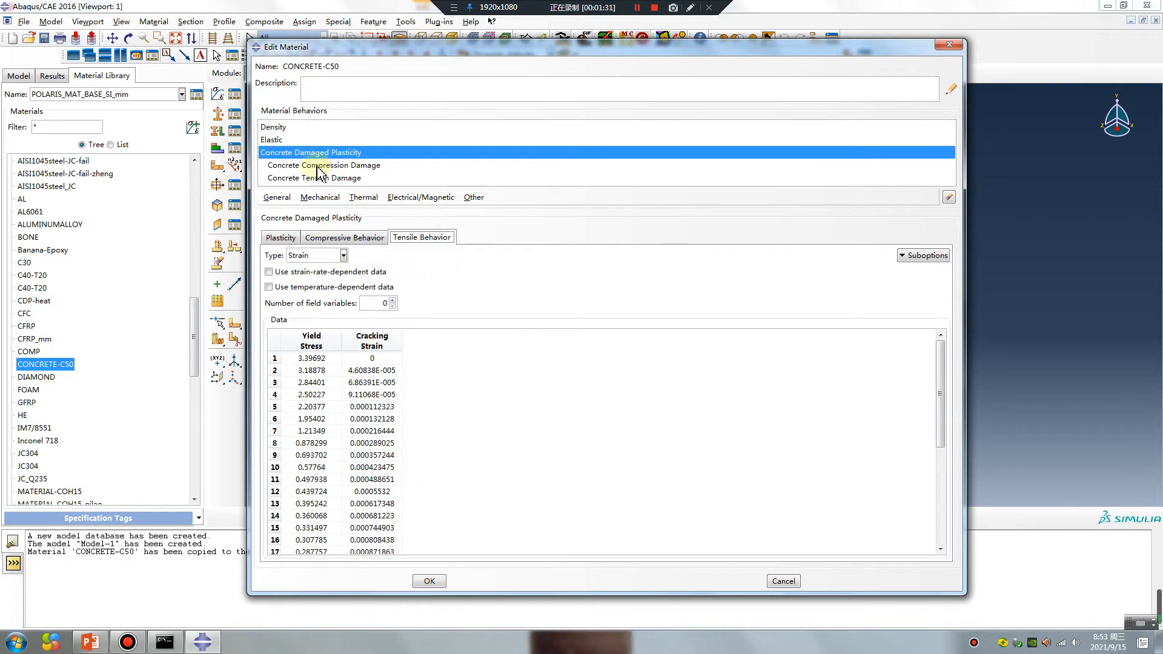
{"action": "double_click", "coordinate": [296, 166]}
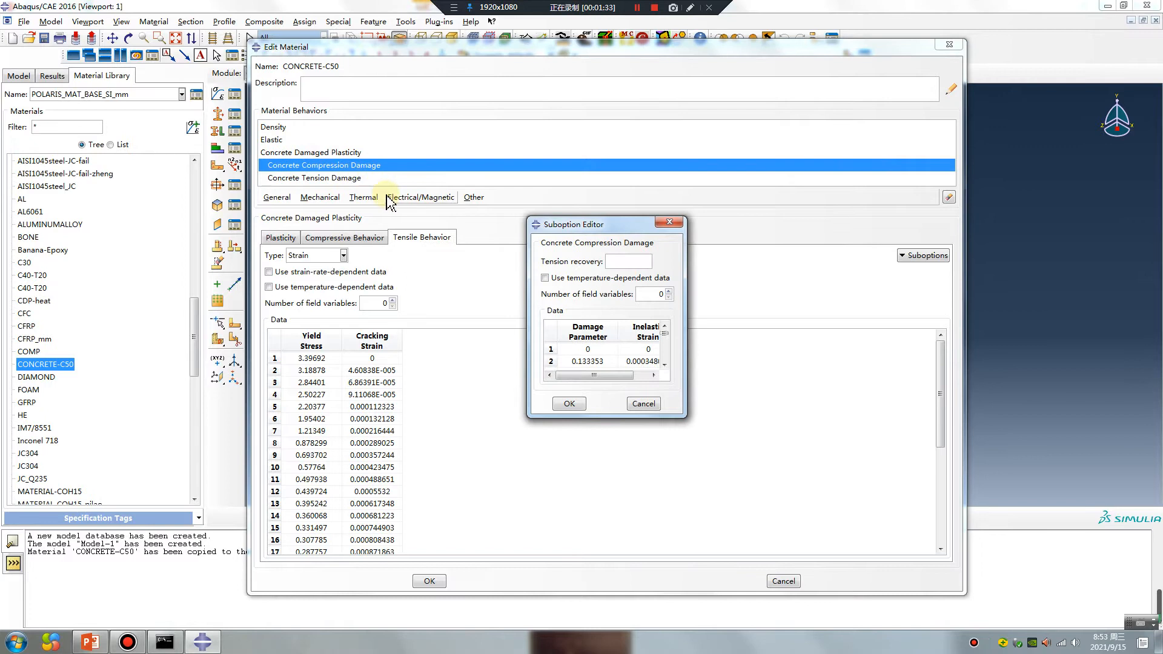
{"action": "left_click_drag", "start_coordinate": [682, 418], "coordinate": [741, 627]}
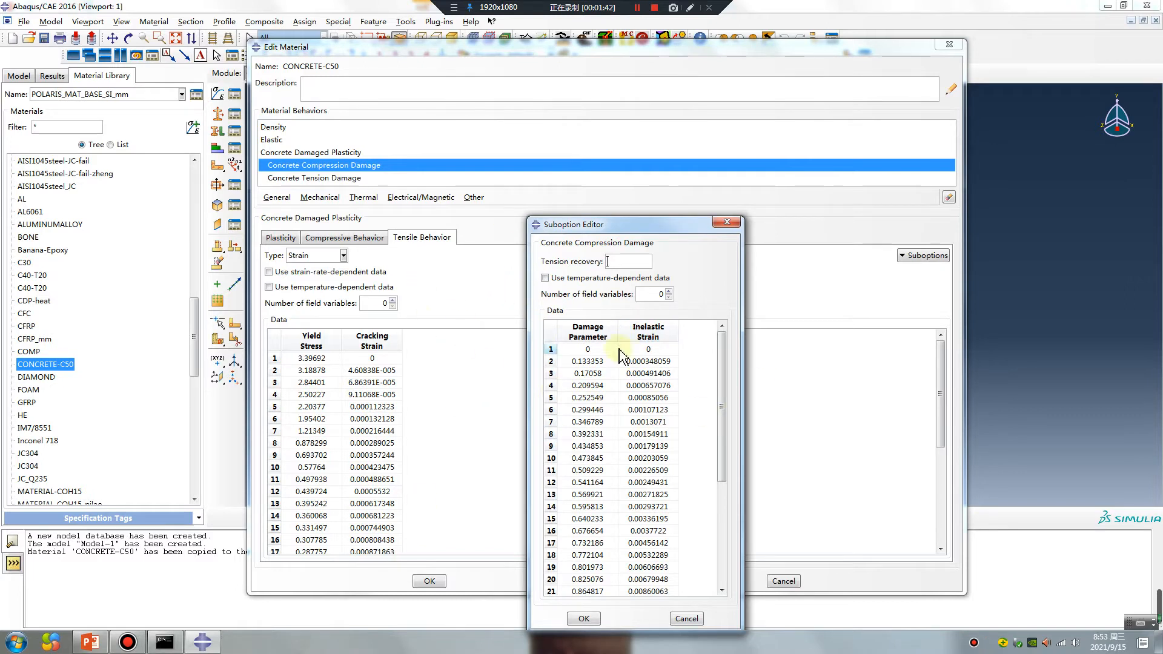
{"action": "left_click", "coordinate": [726, 223]}
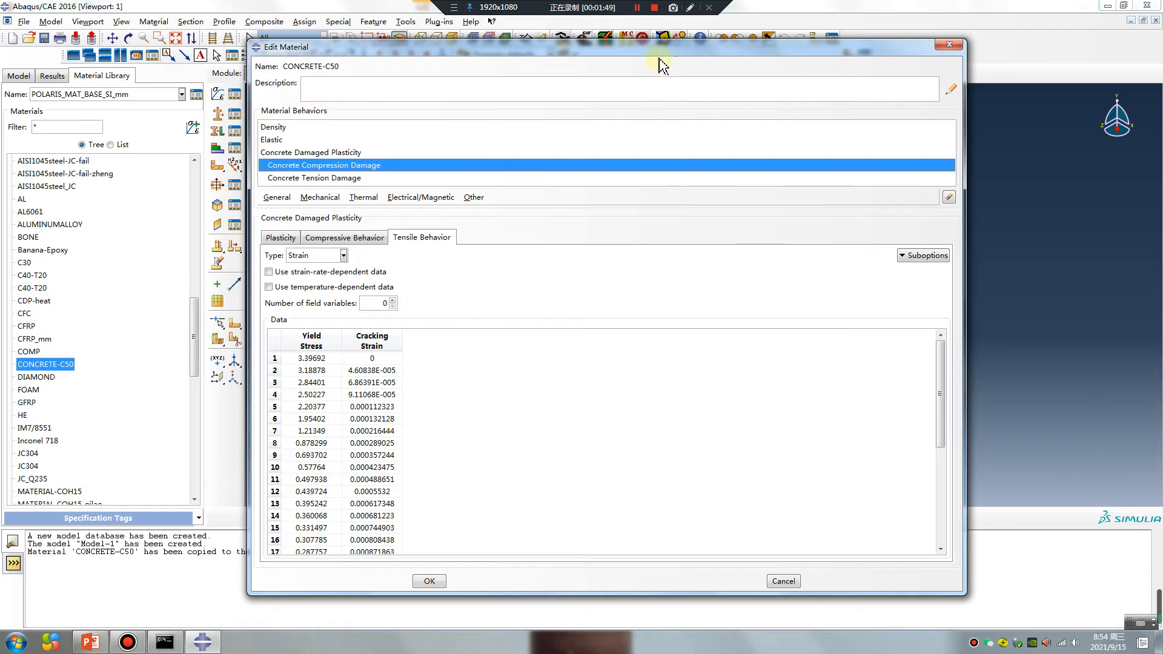
{"action": "left_click", "coordinate": [948, 45]}
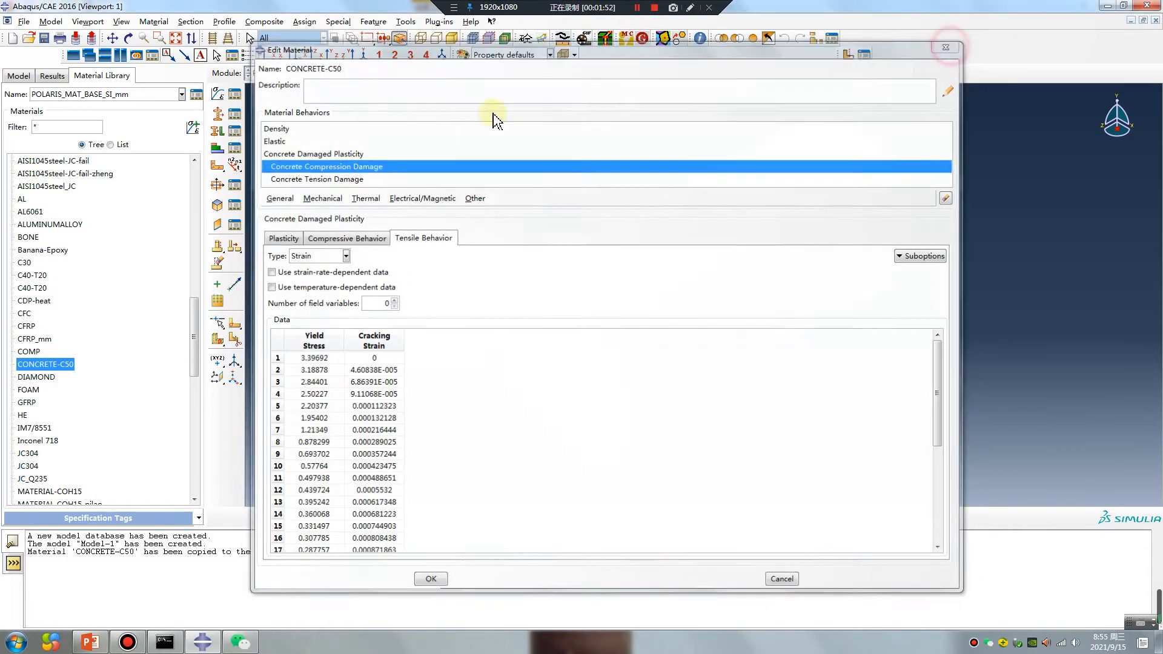
Step: Create a homogeneous solid section that uses the CONCRETE-C50 material and close the material manager
{"action": "left_click", "coordinate": [217, 114]}
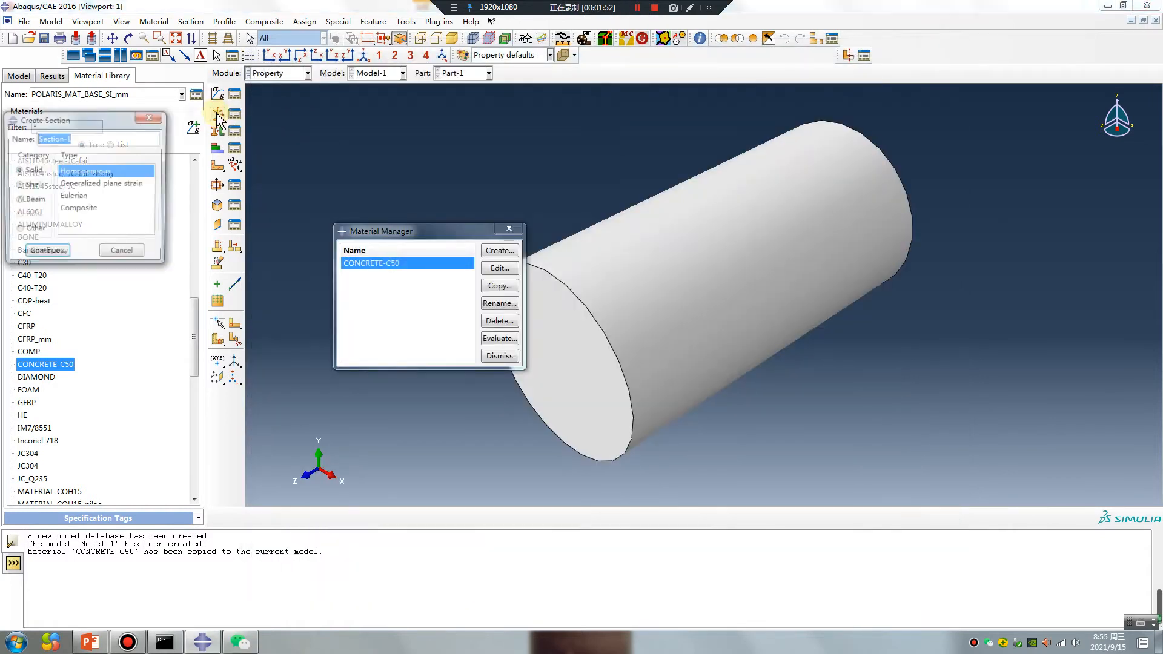
{"action": "left_click", "coordinate": [42, 254]}
{"action": "left_click", "coordinate": [49, 229]}
{"action": "left_click", "coordinate": [509, 229]}
Step: Assign the concrete solid section to the whole cylinder
{"action": "left_click", "coordinate": [217, 131]}
{"action": "left_click_drag", "start_coordinate": [487, 178], "coordinate": [835, 412]}
{"action": "middle_click", "coordinate": [445, 292]}
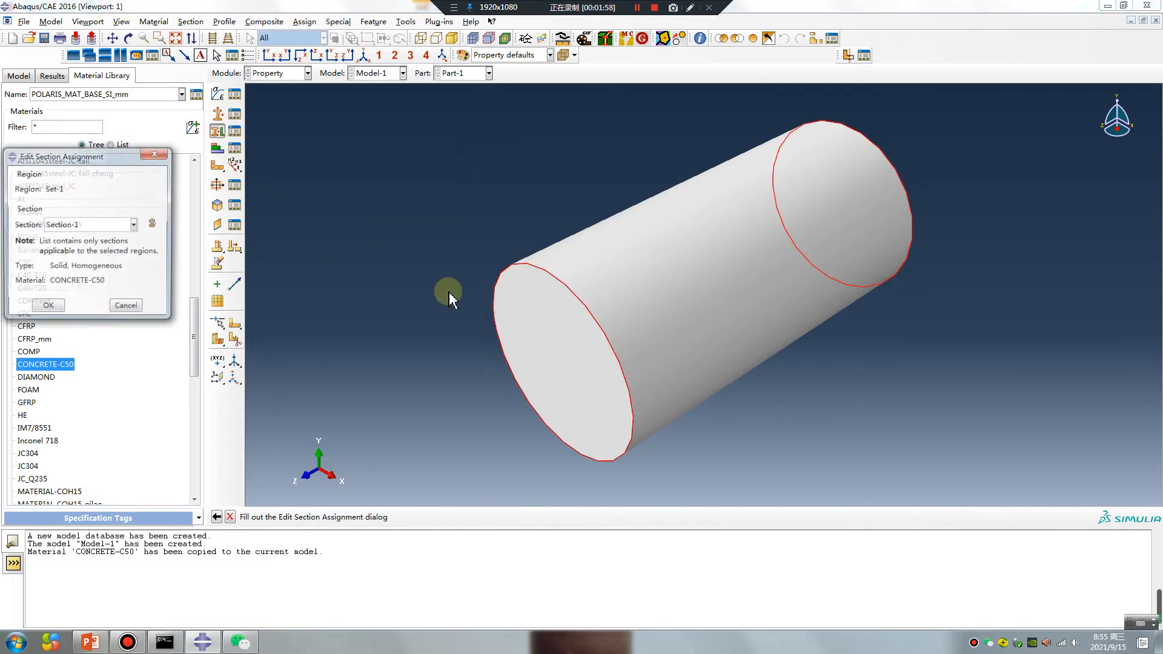
{"action": "left_click", "coordinate": [48, 304]}
Step: Add an instance of the cylinder part to the assembly
{"action": "left_click", "coordinate": [274, 73]}
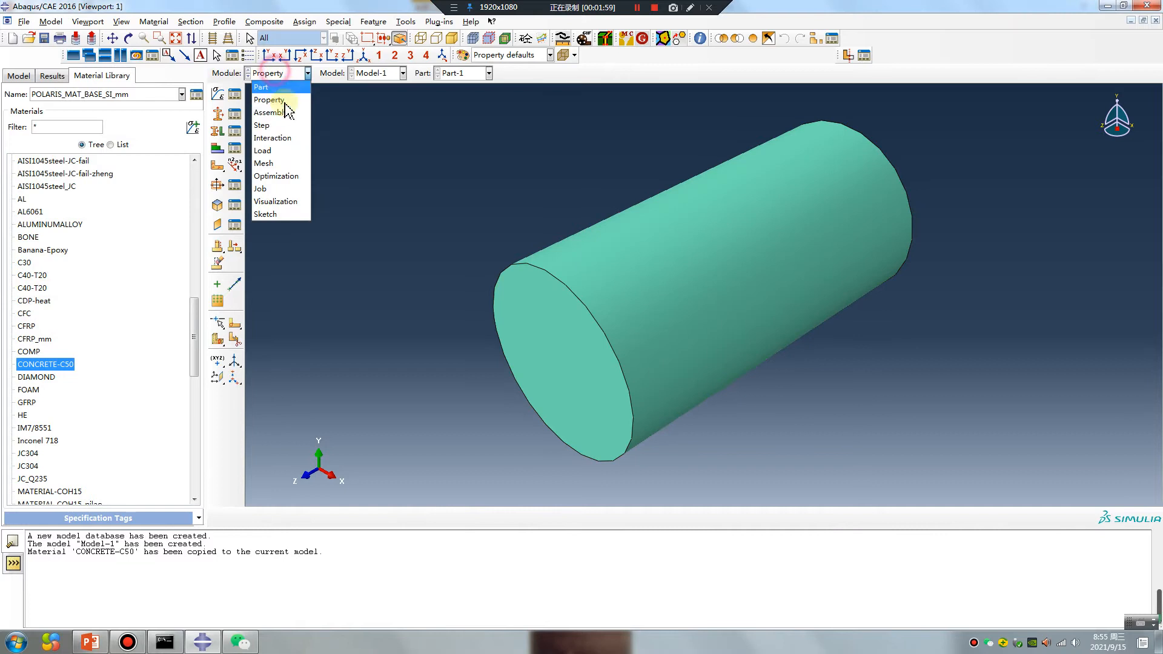
{"action": "left_click", "coordinate": [270, 112]}
{"action": "left_click", "coordinate": [218, 93]}
{"action": "left_click", "coordinate": [35, 408]}
Step: Create a Static, General analysis step with a time period of 1 and Nlgeom off
{"action": "left_click", "coordinate": [272, 73]}
{"action": "left_click", "coordinate": [276, 135]}
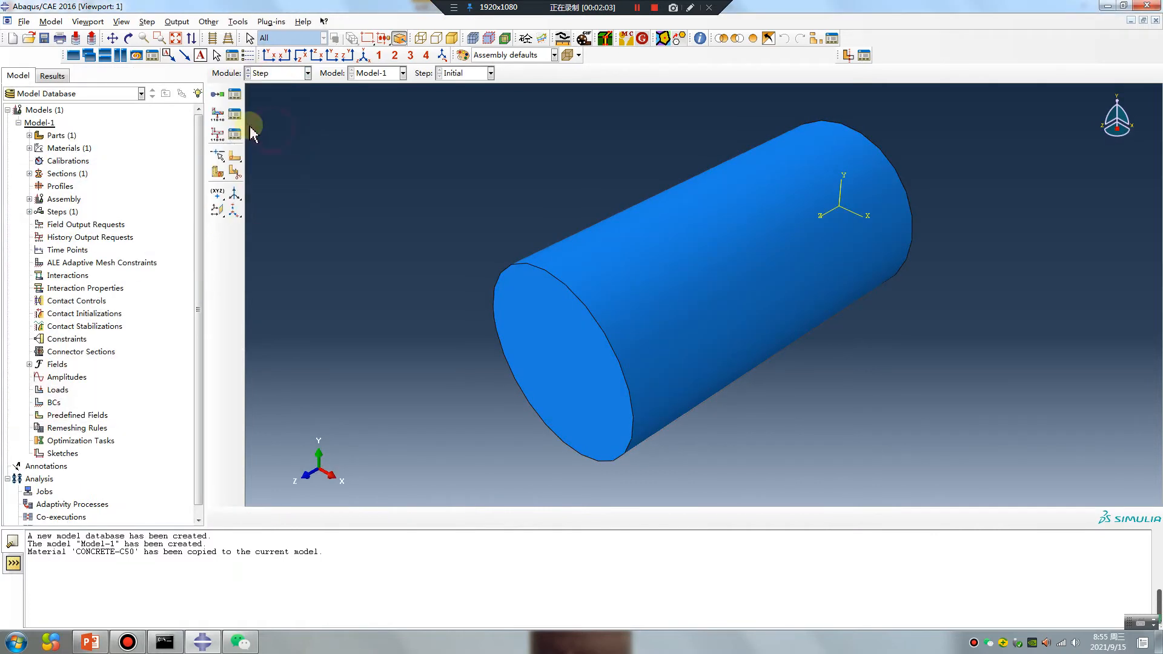
{"action": "left_click", "coordinate": [216, 94]}
{"action": "left_click", "coordinate": [379, 443]}
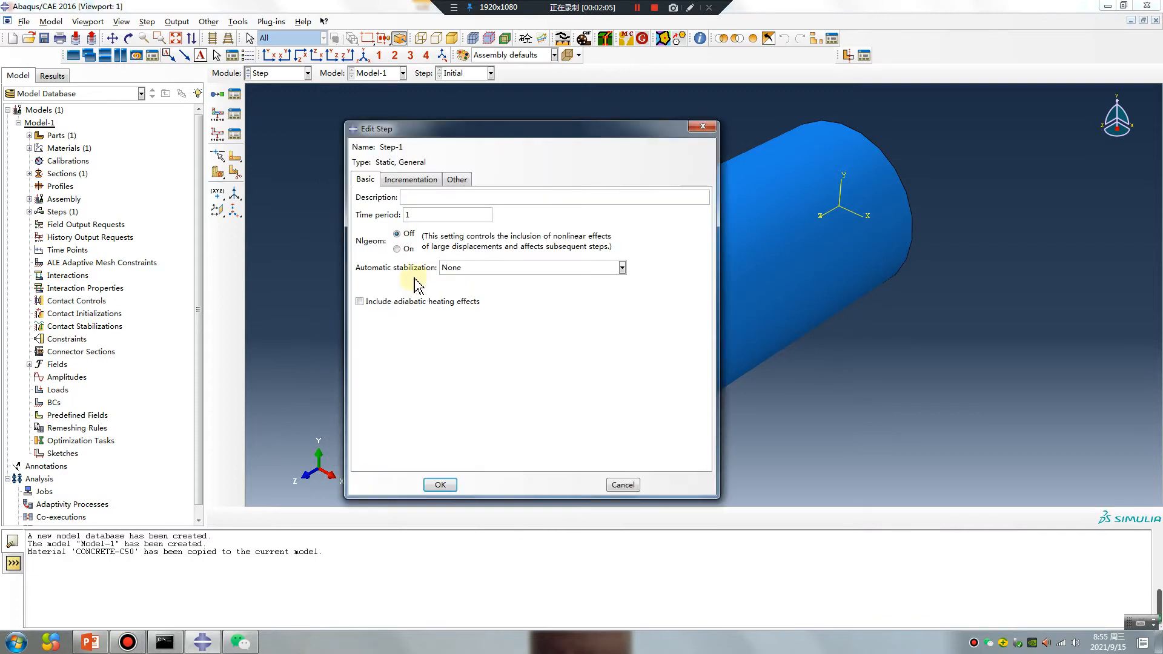
{"action": "left_click", "coordinate": [440, 485]}
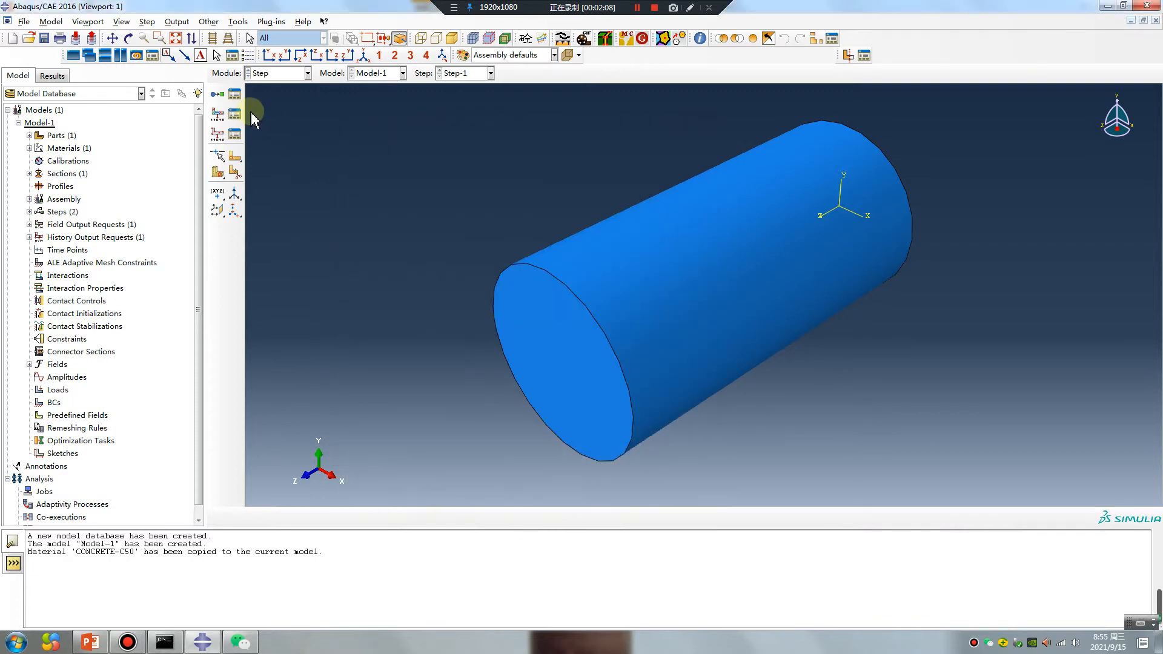
Step: Request restart output for Step-1 with a frequency of 1
{"action": "left_click", "coordinate": [176, 23]}
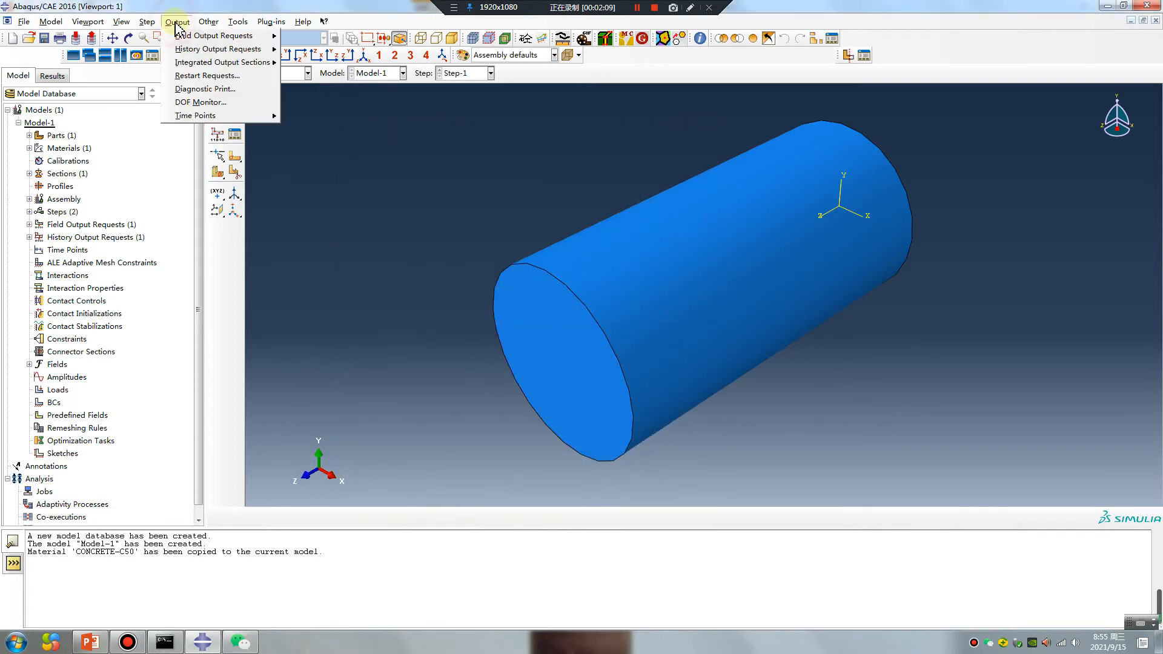
{"action": "left_click", "coordinate": [239, 73]}
{"action": "left_click", "coordinate": [169, 116]}
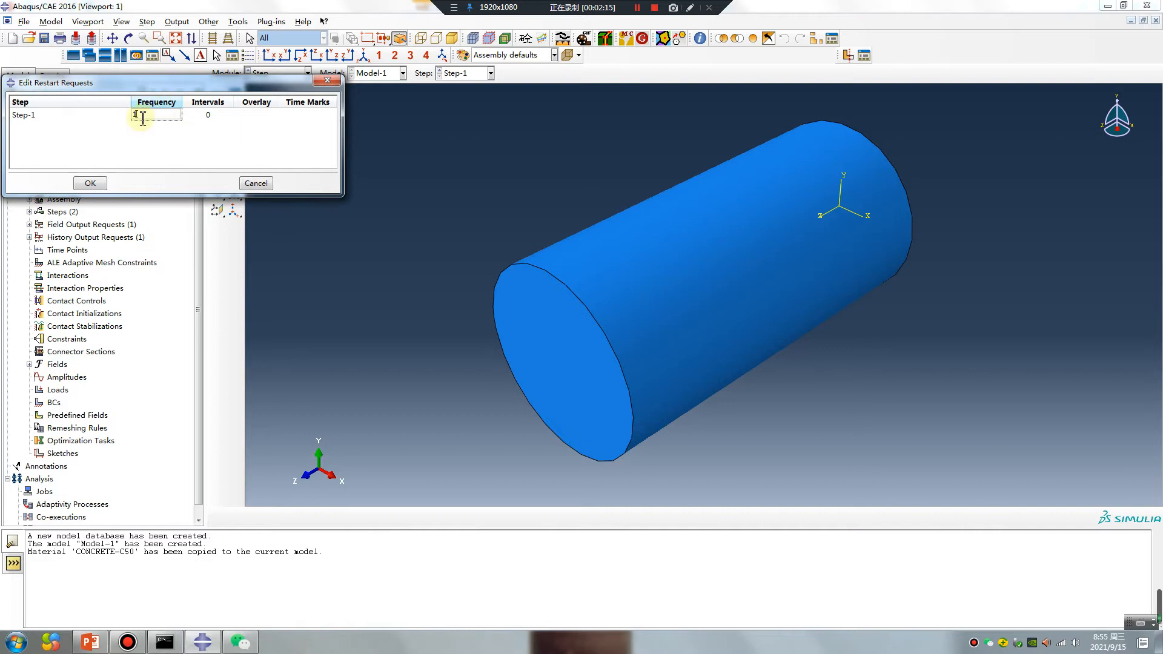
{"action": "left_click", "coordinate": [98, 183]}
Step: Switch to meshing the cylinder part and apply Hex sweep mesh controls with the Advancing front algorithm
{"action": "left_click", "coordinate": [278, 73]}
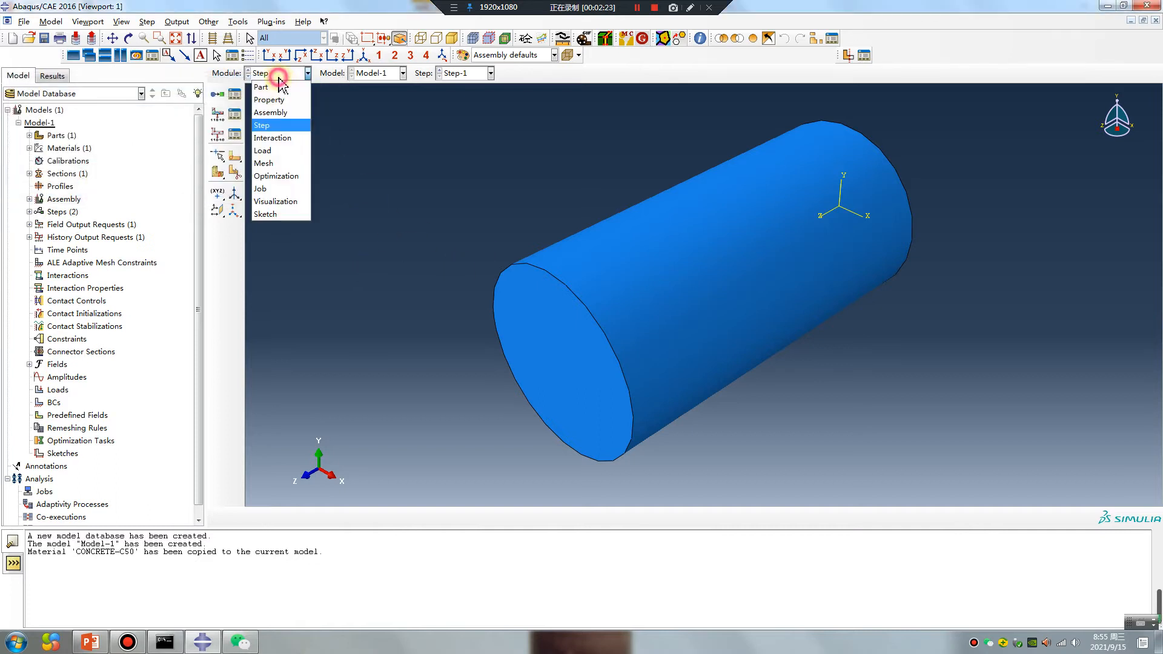
{"action": "left_click", "coordinate": [282, 163]}
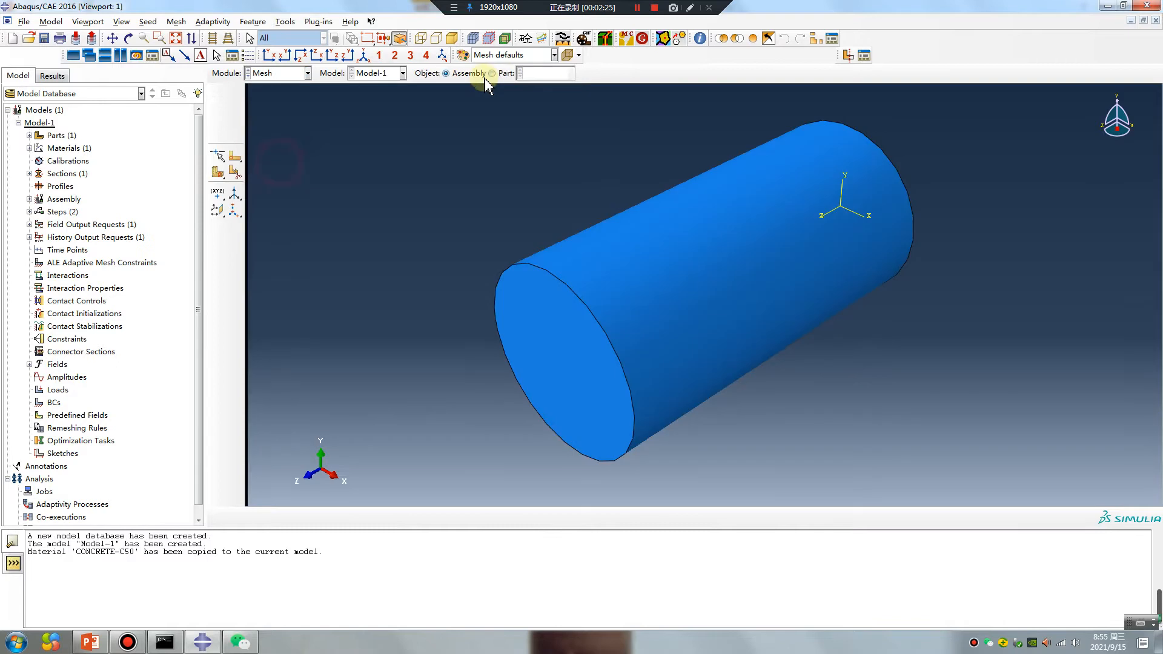
{"action": "left_click", "coordinate": [506, 74]}
{"action": "left_click", "coordinate": [234, 110]}
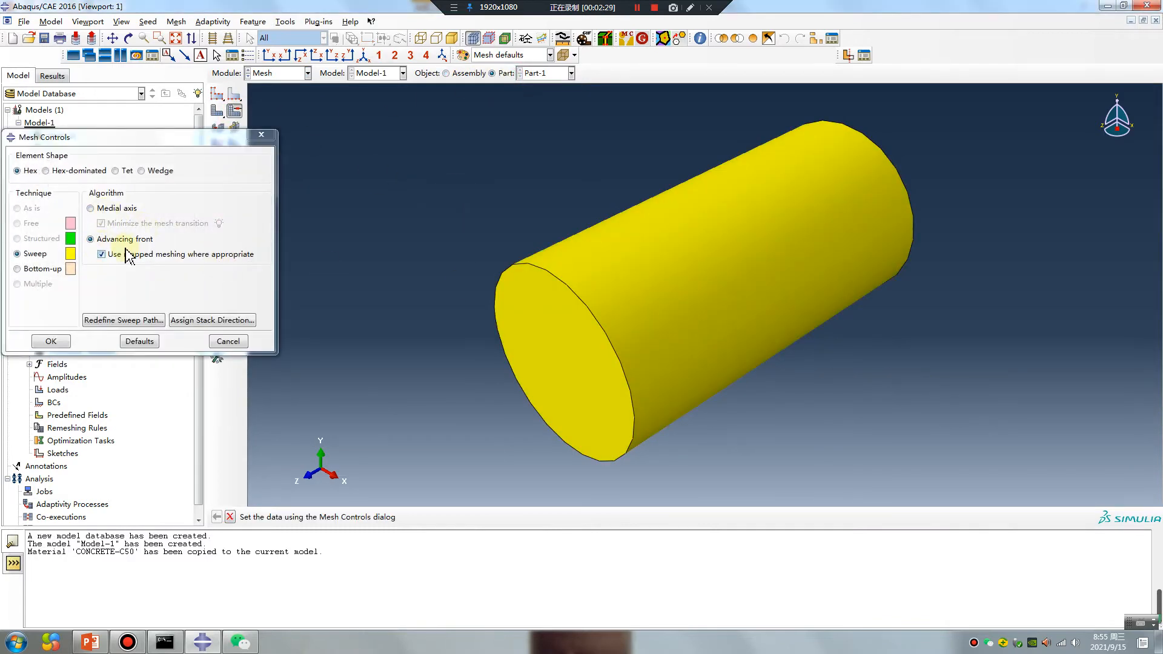
{"action": "left_click", "coordinate": [51, 341]}
Step: Seed the part with an approximate global size of 2
{"action": "left_click", "coordinate": [216, 93]}
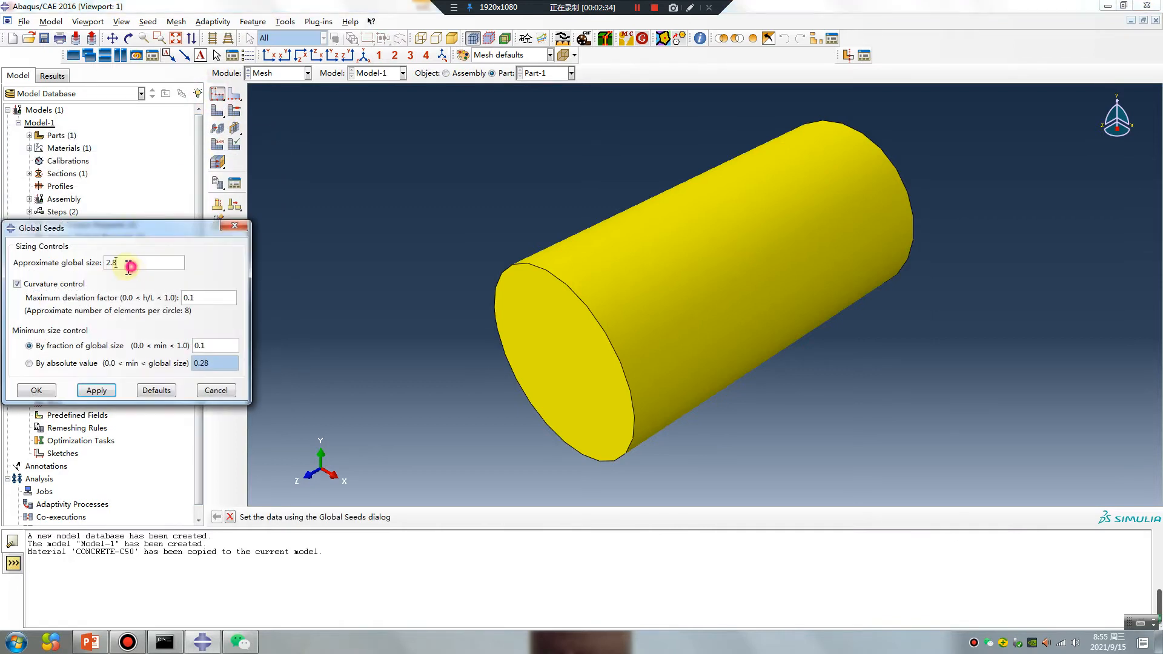
{"action": "left_click", "coordinate": [97, 390]}
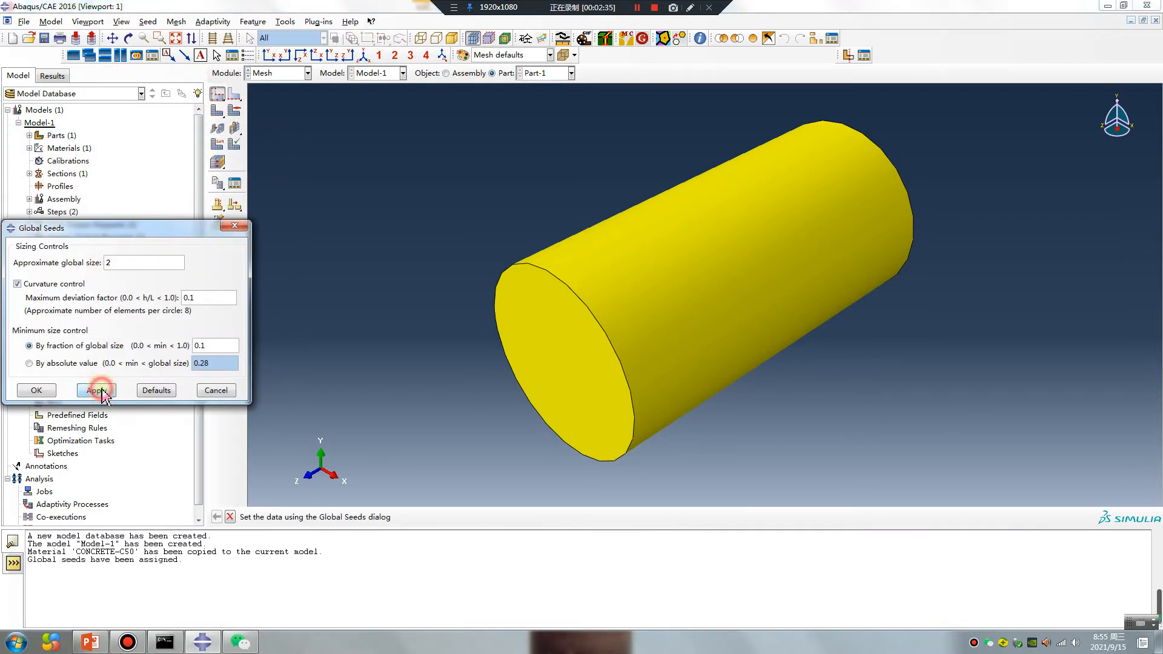
{"action": "left_click", "coordinate": [36, 390]}
Step: Generate the mesh on the cylinder part and switch to the Load module
{"action": "left_click", "coordinate": [217, 128]}
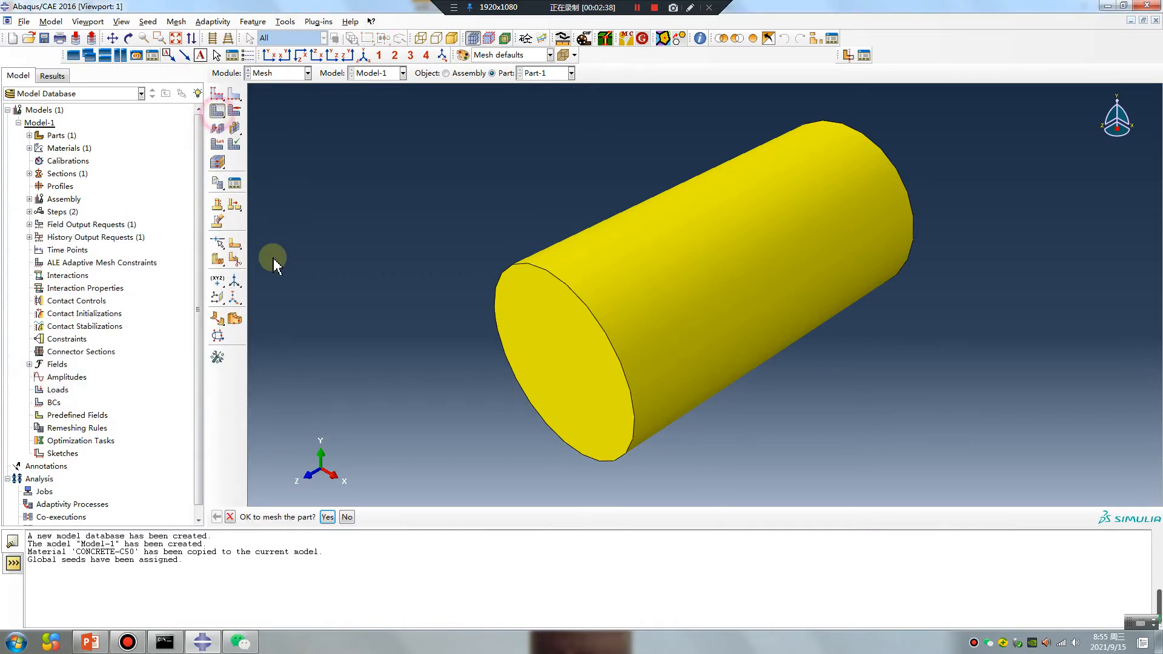
{"action": "left_click", "coordinate": [330, 520]}
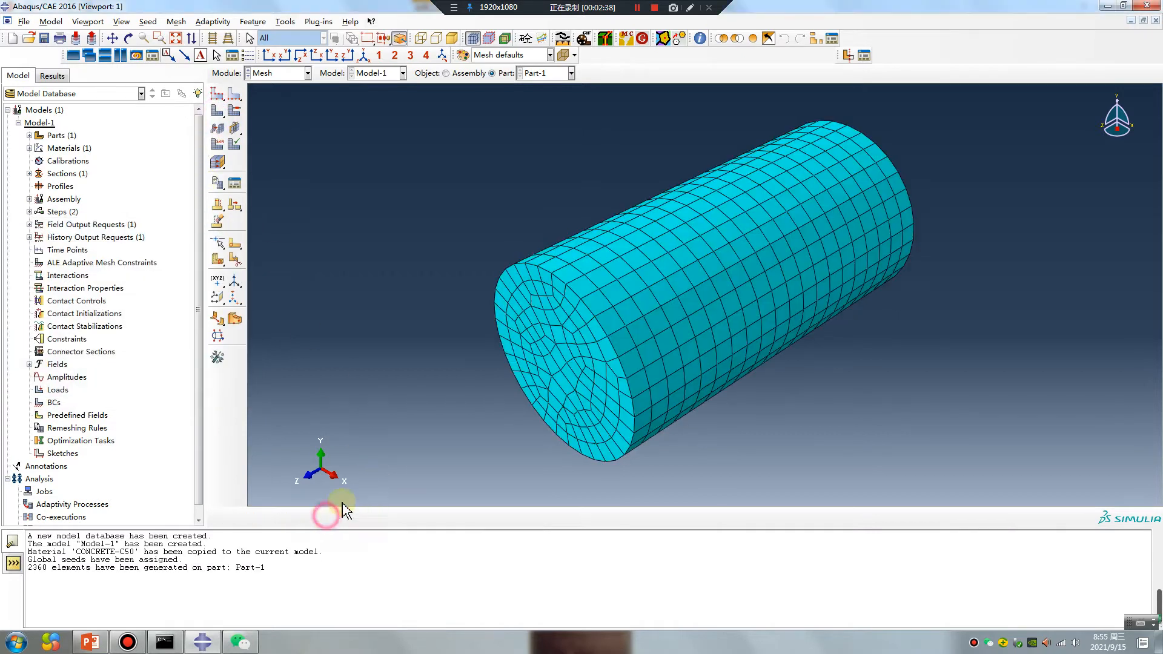
{"action": "left_click", "coordinate": [283, 75]}
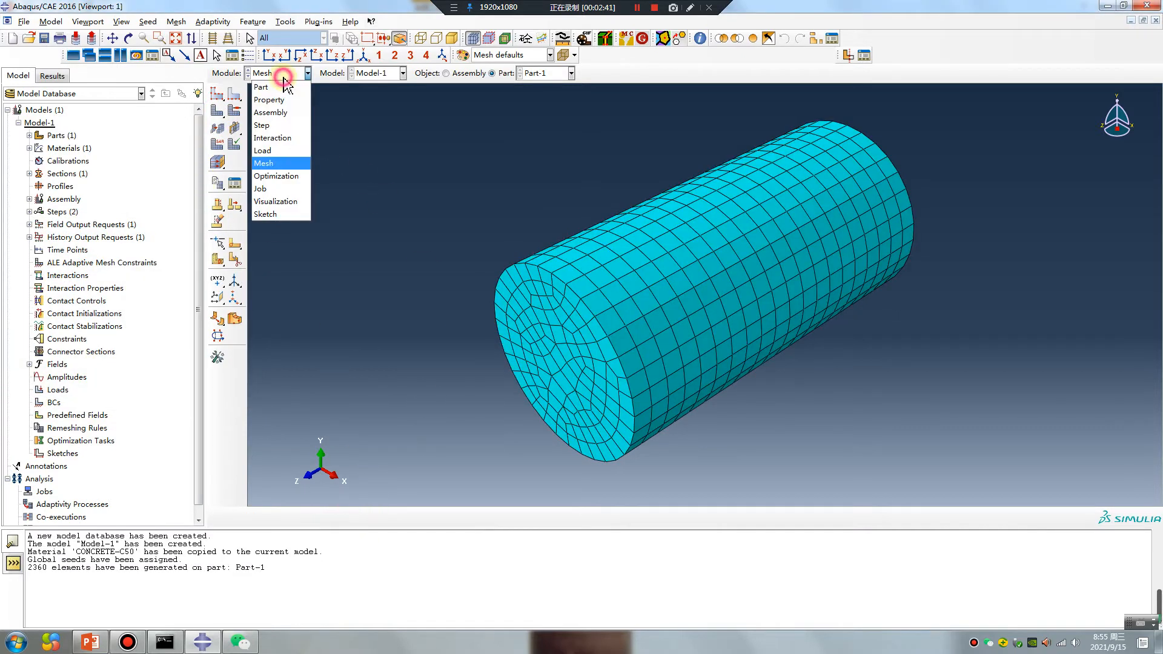
{"action": "left_click", "coordinate": [273, 152]}
Step: Fix the cylinder's far end face with a Symmetry/Antisymmetry/Encastre boundary condition in Step-1
{"action": "left_click", "coordinate": [218, 113]}
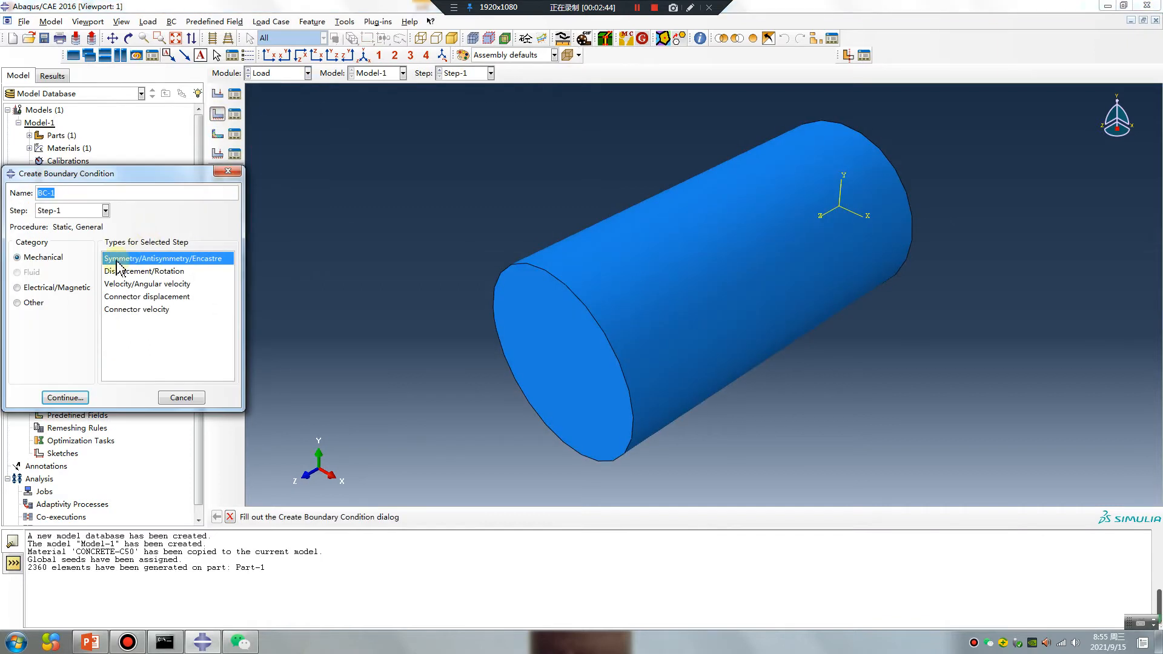
{"action": "left_click", "coordinate": [63, 397]}
{"action": "left_click_drag", "start_coordinate": [527, 327], "coordinate": [902, 275], "text": "ctrl+alt"}
{"action": "left_click", "coordinate": [894, 228]}
{"action": "middle_click", "coordinate": [677, 315]}
{"action": "left_click", "coordinate": [56, 398]}
{"action": "left_click", "coordinate": [66, 417]}
Step: Create a mechanical Displacement/Rotation boundary condition in Step-1 on the cylinder's free end face
{"action": "left_click_drag", "start_coordinate": [878, 418], "coordinate": [806, 345], "text": "ctrl+alt"}
{"action": "left_click", "coordinate": [218, 114]}
{"action": "left_click", "coordinate": [125, 272]}
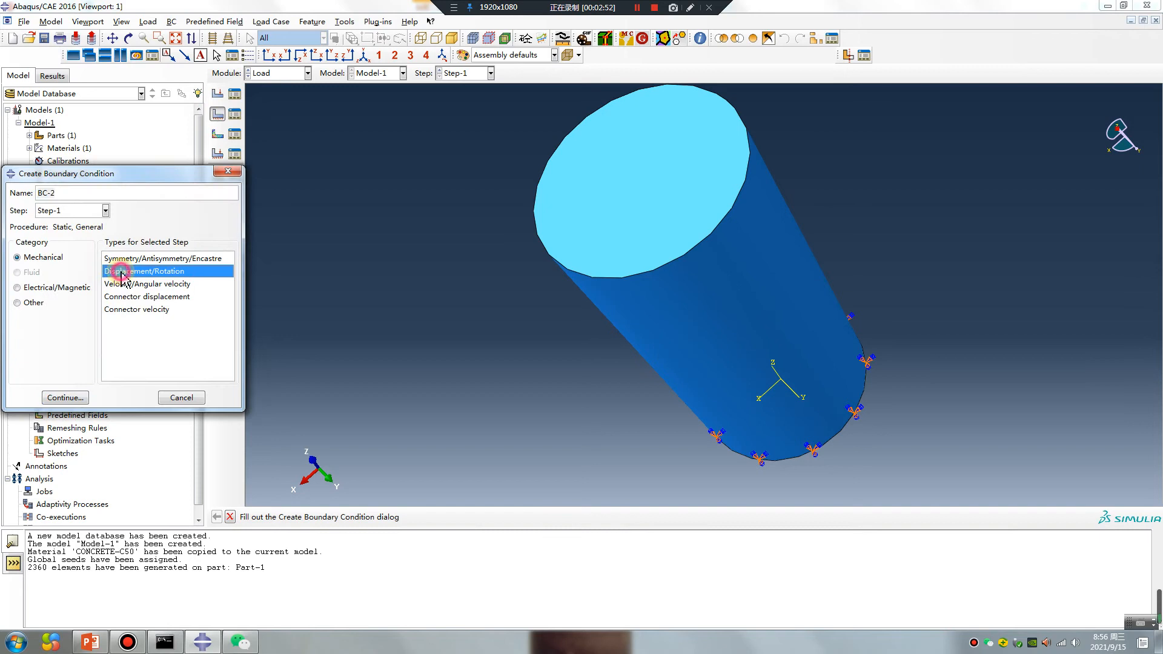
{"action": "left_click", "coordinate": [69, 396]}
{"action": "left_click", "coordinate": [582, 221]}
{"action": "middle_click", "coordinate": [501, 322]}
{"action": "left_click_drag", "start_coordinate": [502, 323], "coordinate": [682, 231], "text": "ctrl+alt"}
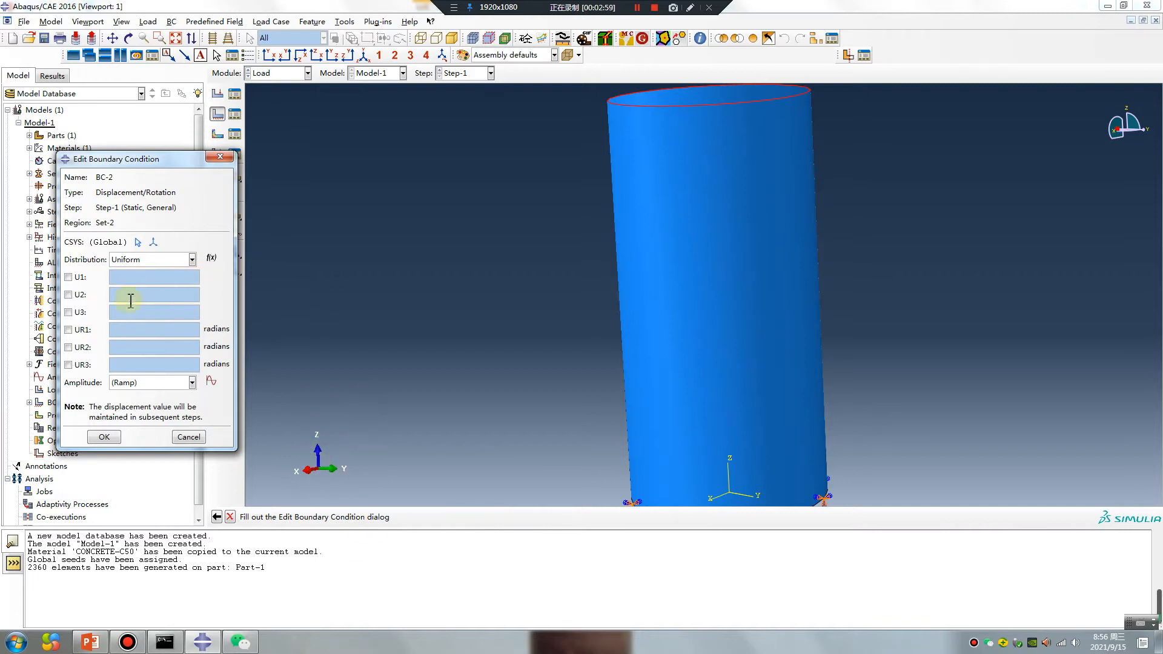
Step: Set the end face displacement U3 to -0.2 and constrain U1, U2, UR1, UR2 and UR3 to 0
{"action": "left_click", "coordinate": [78, 312]}
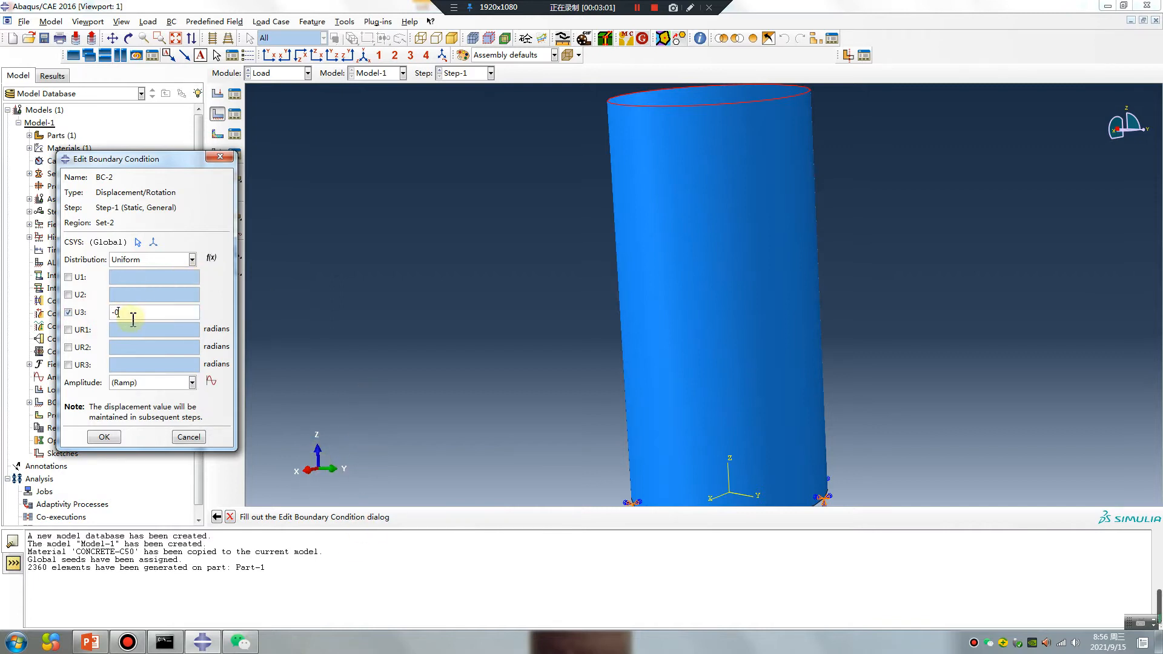
{"action": "left_click", "coordinate": [75, 279]}
{"action": "left_click", "coordinate": [71, 295]}
{"action": "left_click", "coordinate": [70, 330]}
{"action": "left_click", "coordinate": [70, 347]}
{"action": "left_click", "coordinate": [69, 366]}
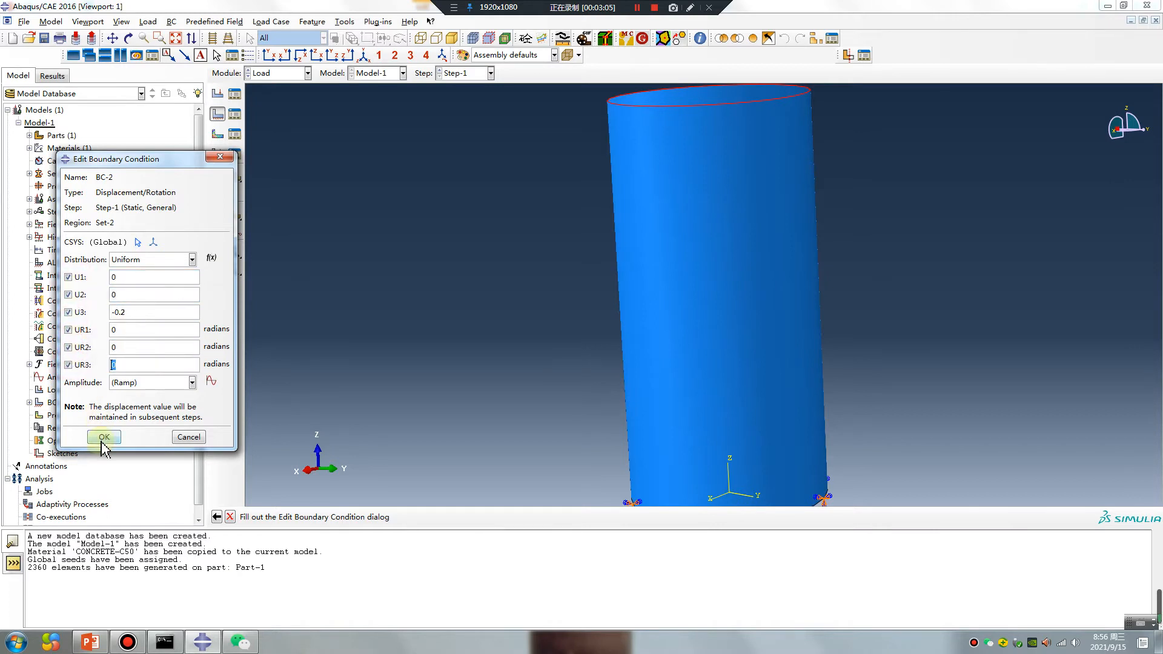
{"action": "left_click", "coordinate": [103, 441]}
Step: Switch to the Job module and save the model database as 4
{"action": "left_click", "coordinate": [277, 73]}
{"action": "left_click", "coordinate": [267, 185]}
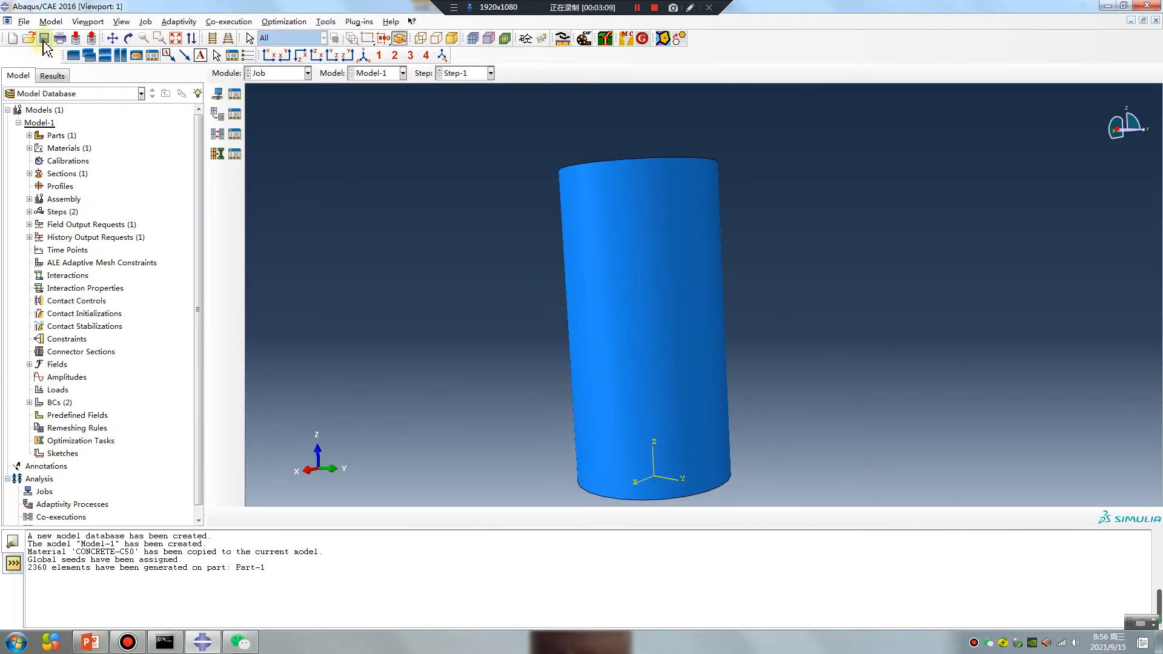
{"action": "left_click", "coordinate": [44, 40]}
{"action": "left_click", "coordinate": [497, 380]}
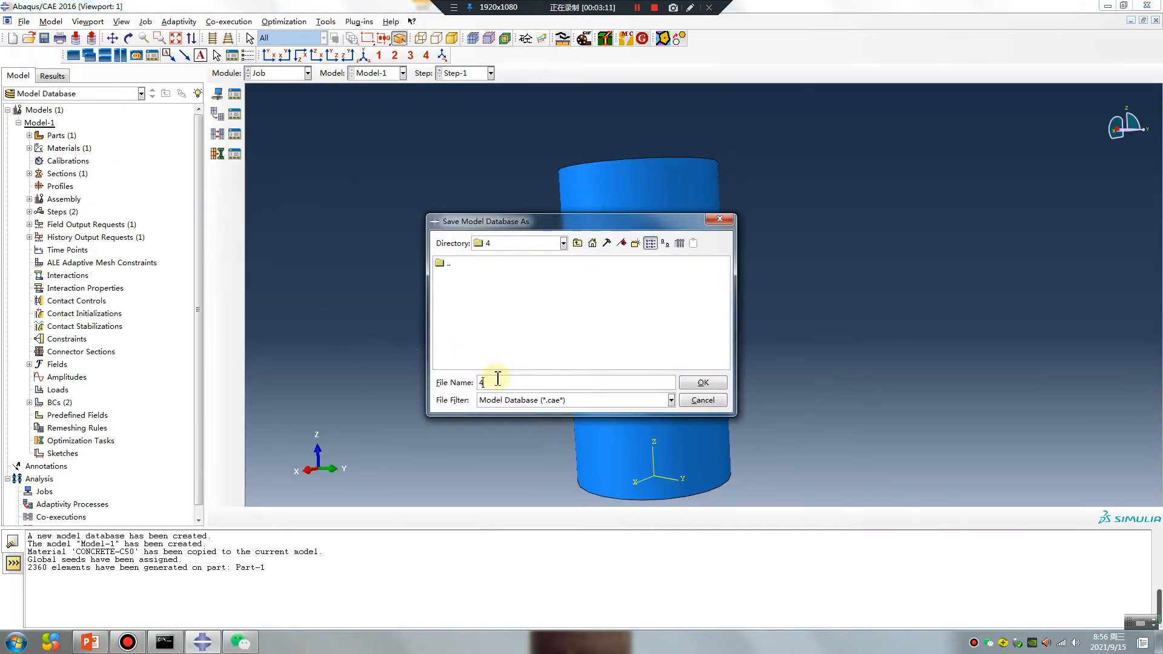
{"action": "type", "text": "4"}
{"action": "key", "text": "Return"}
Step: Create a full analysis job Job-1 for Model-1 that uses 10 processors
{"action": "left_click", "coordinate": [217, 94]}
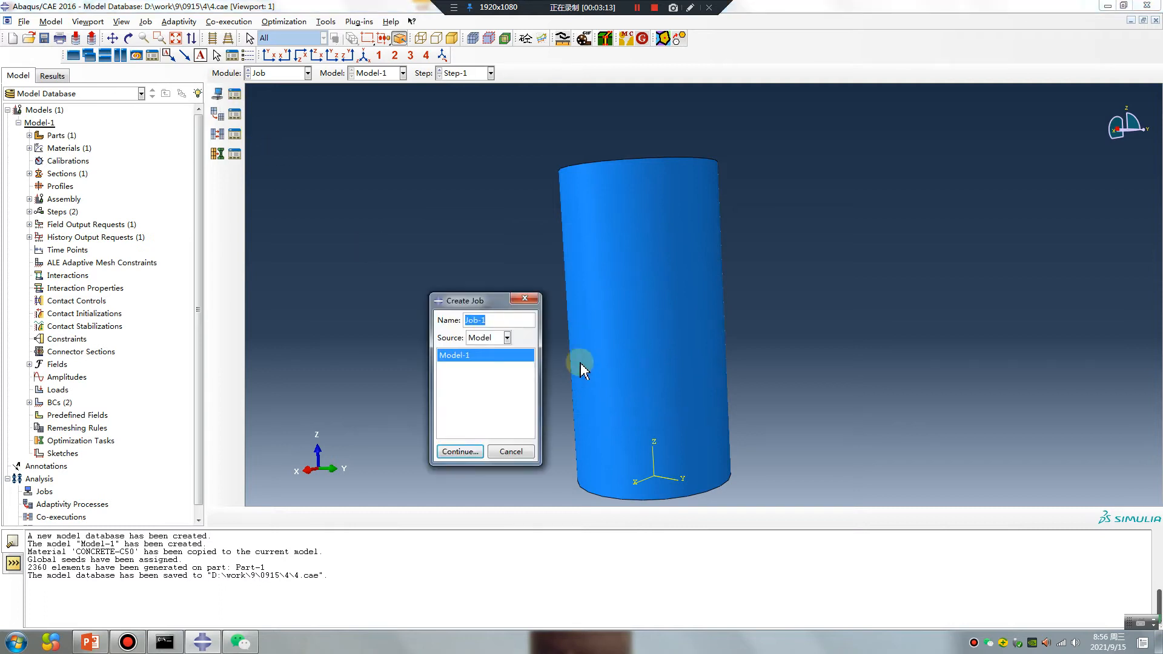
{"action": "left_click", "coordinate": [459, 451]}
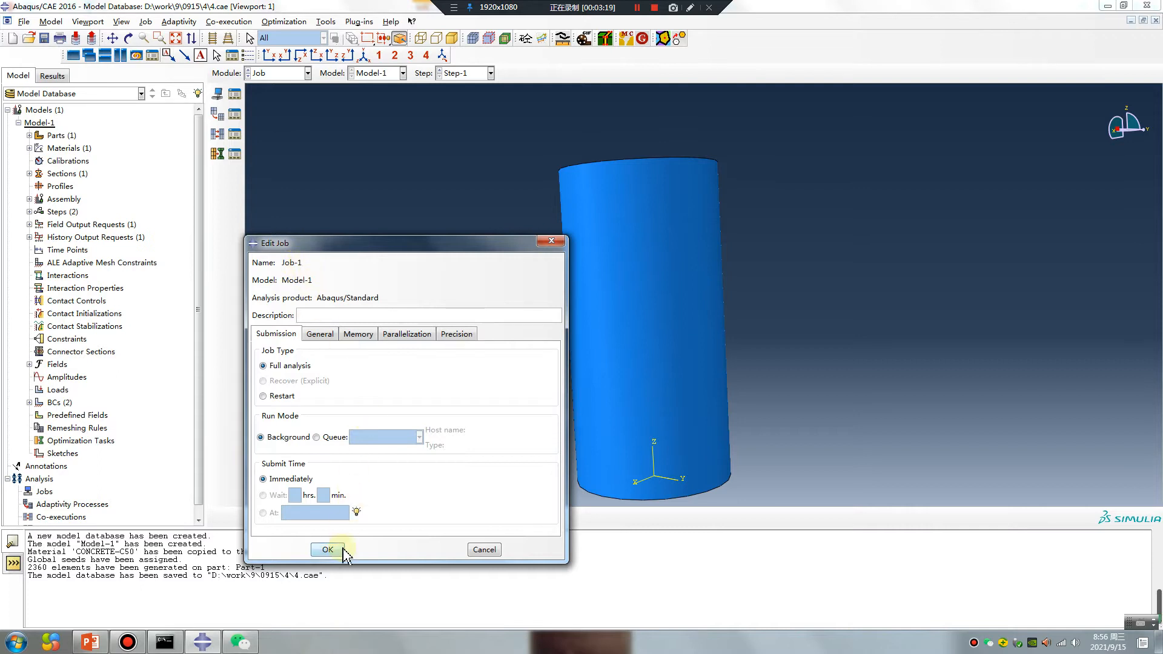
{"action": "left_click", "coordinate": [406, 333]}
{"action": "left_click", "coordinate": [259, 351]}
{"action": "left_click", "coordinate": [382, 349]}
{"action": "left_click", "coordinate": [327, 549]}
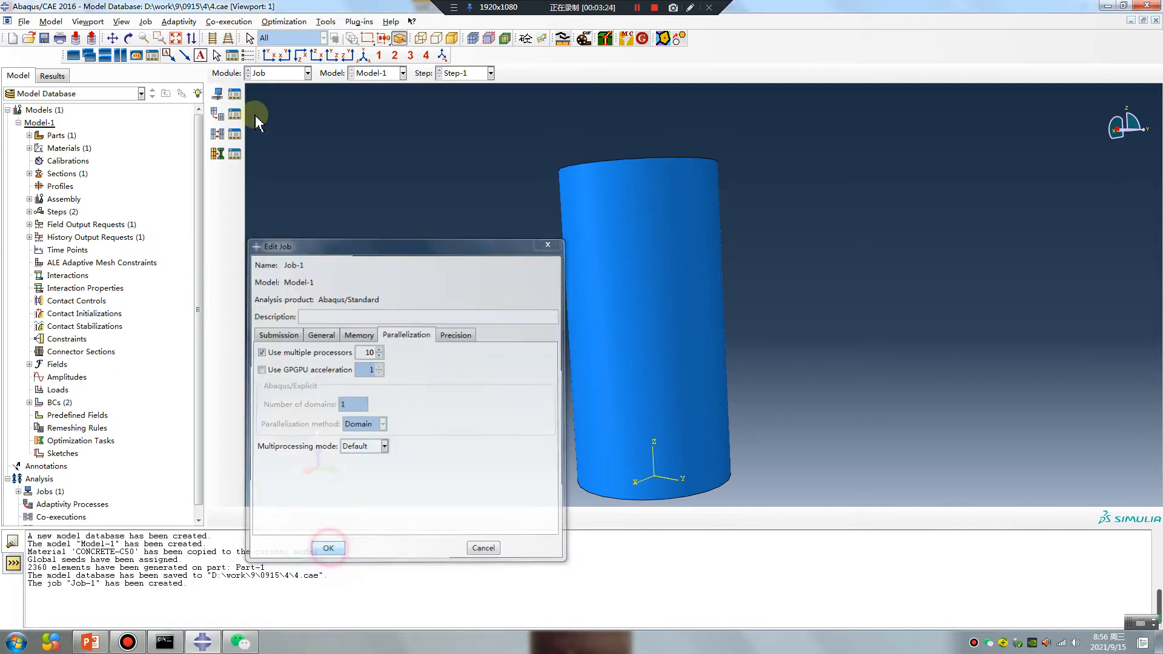
Step: Submit Job-1 for analysis and open its results
{"action": "left_click", "coordinate": [234, 95]}
{"action": "left_click", "coordinate": [562, 405]}
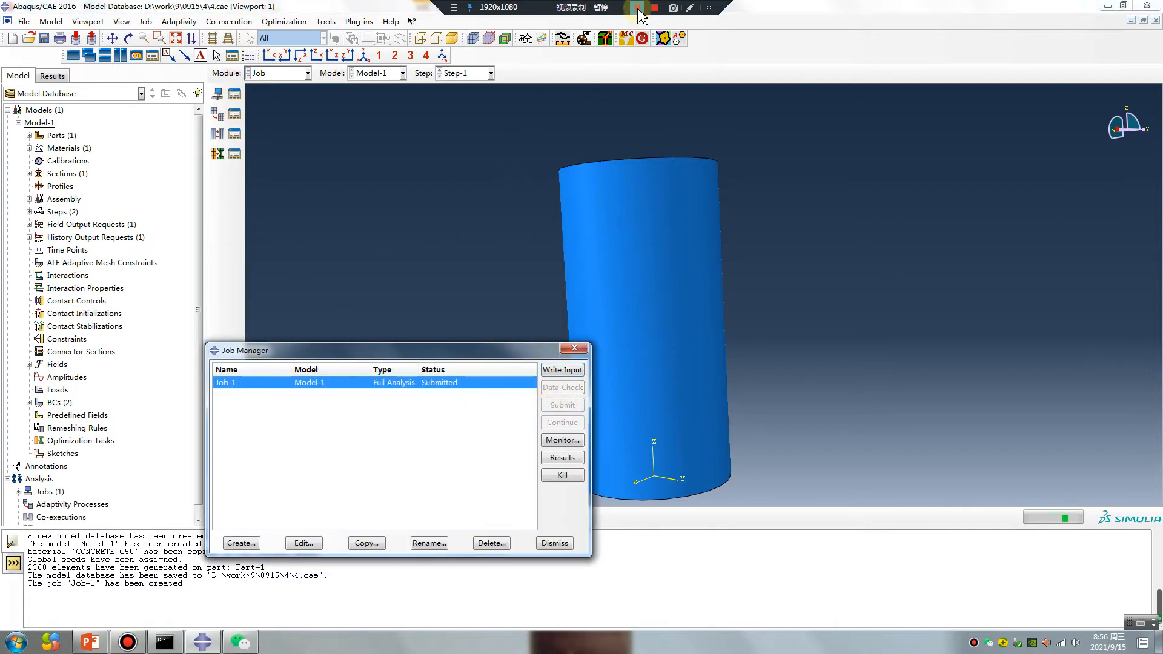
{"action": "left_click", "coordinate": [562, 459]}
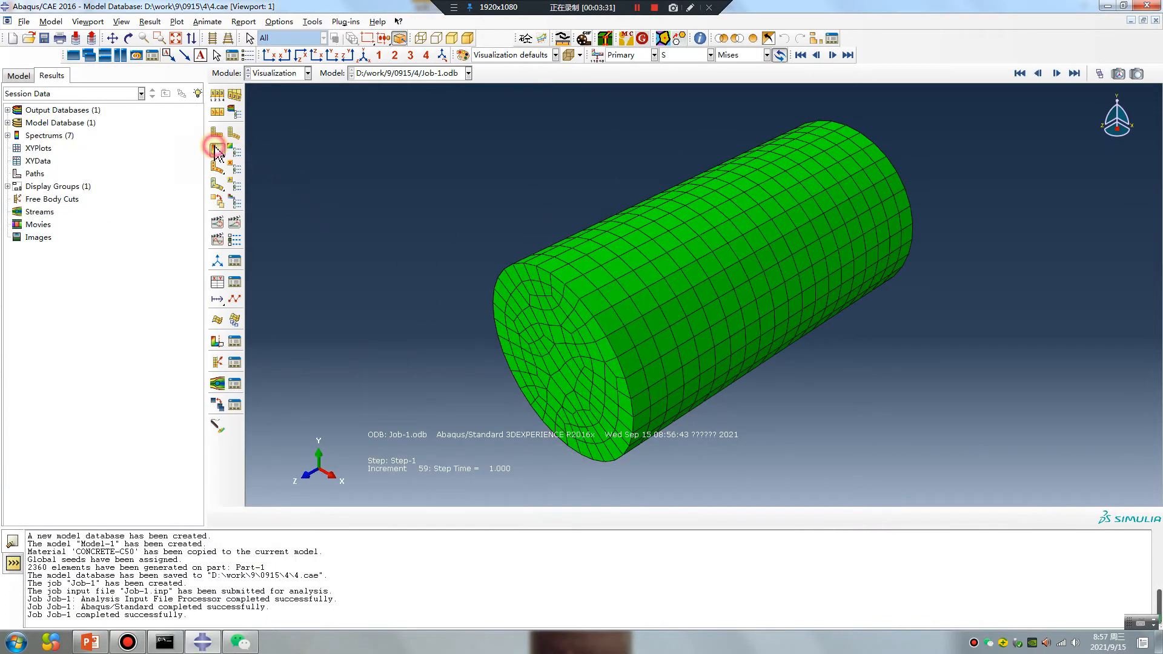
Step: Plot the contours on the deformed shape with a uniform deformation scale factor of 1
{"action": "left_click", "coordinate": [217, 148]}
{"action": "left_click", "coordinate": [278, 22]}
{"action": "left_click", "coordinate": [300, 37]}
{"action": "left_click", "coordinate": [22, 273]}
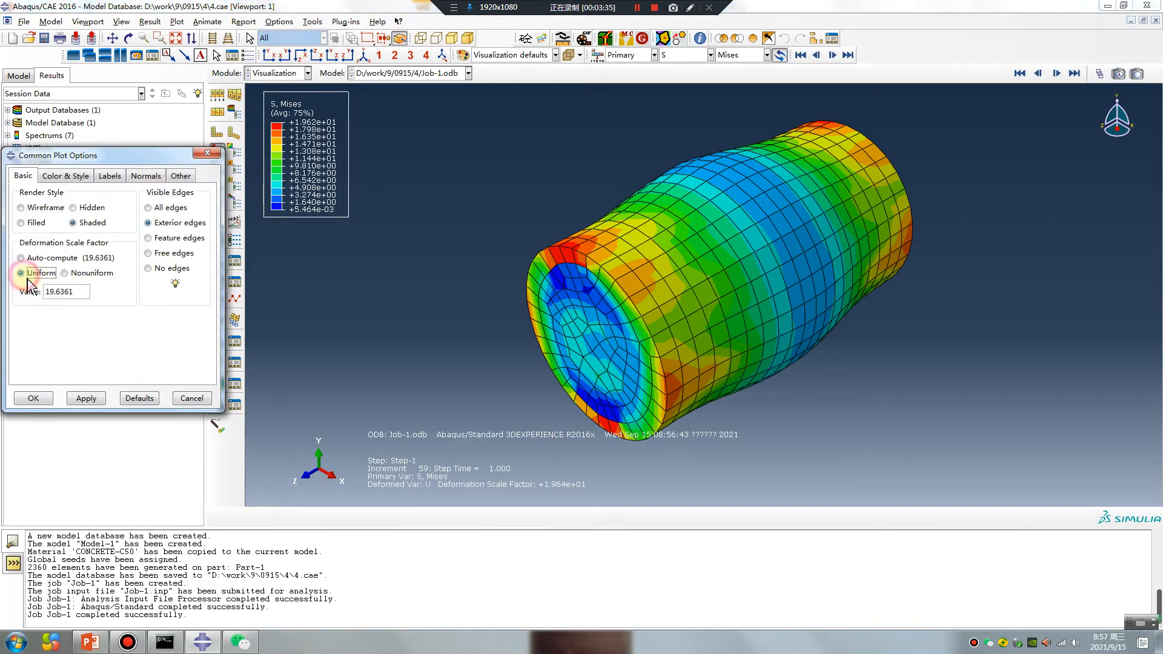
{"action": "left_click_drag", "start_coordinate": [85, 291], "coordinate": [46, 294]}
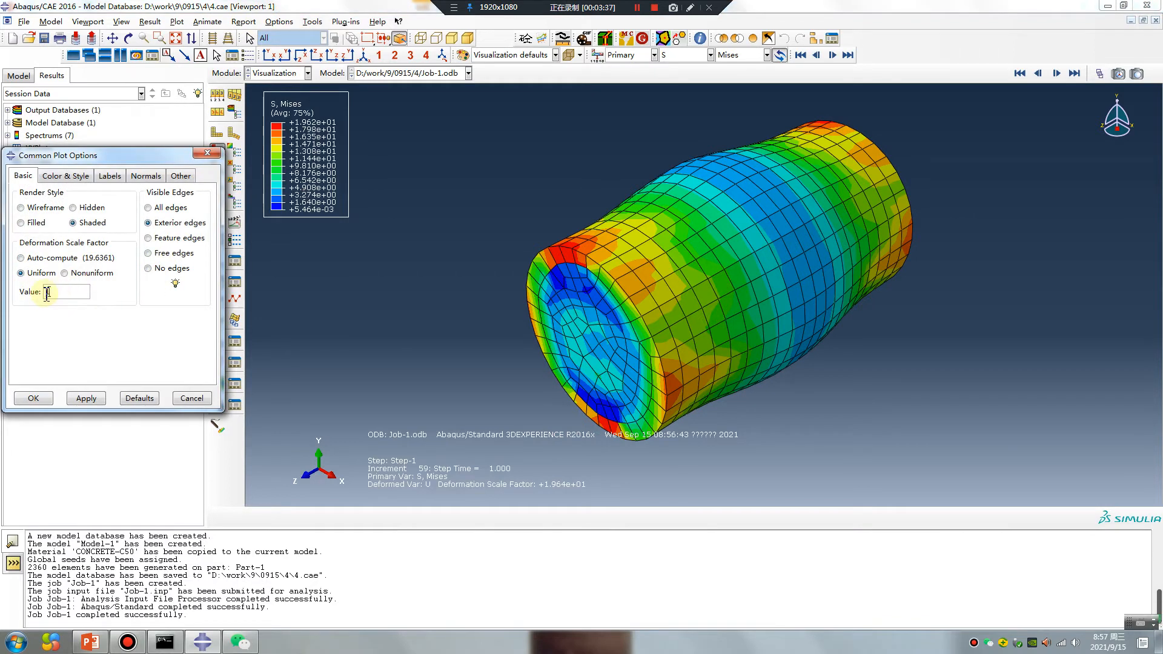
{"action": "left_click", "coordinate": [85, 403]}
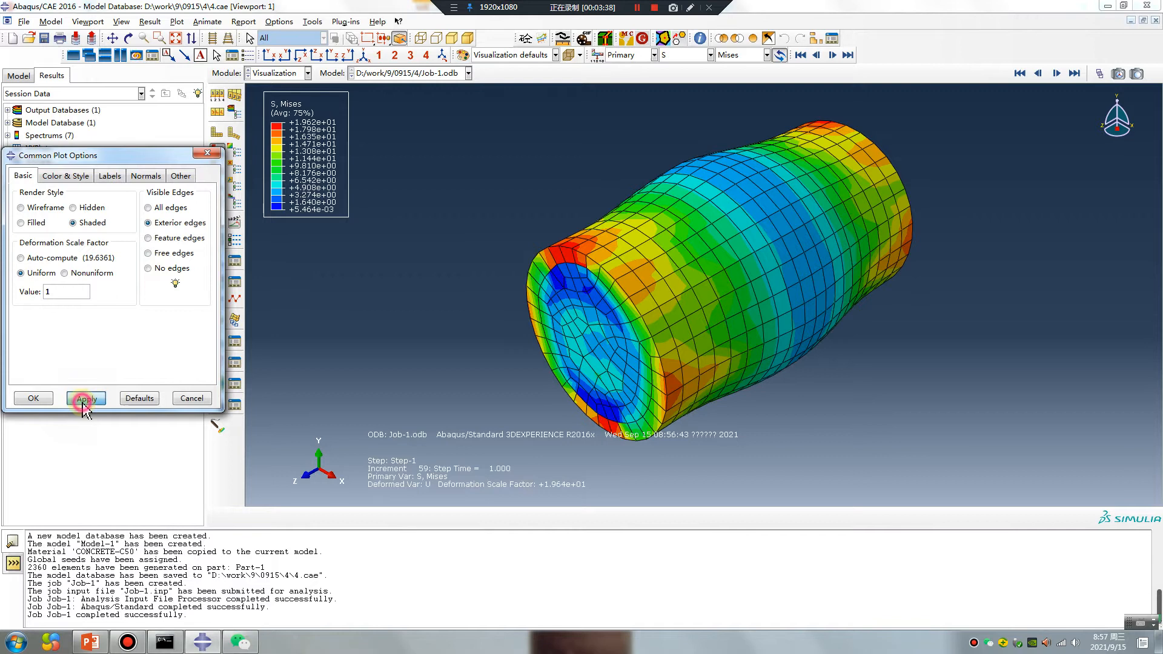
{"action": "left_click", "coordinate": [30, 399]}
Step: Display the displacement U contours with component U2 and inspect the cylinder from the side
{"action": "left_click", "coordinate": [682, 55]}
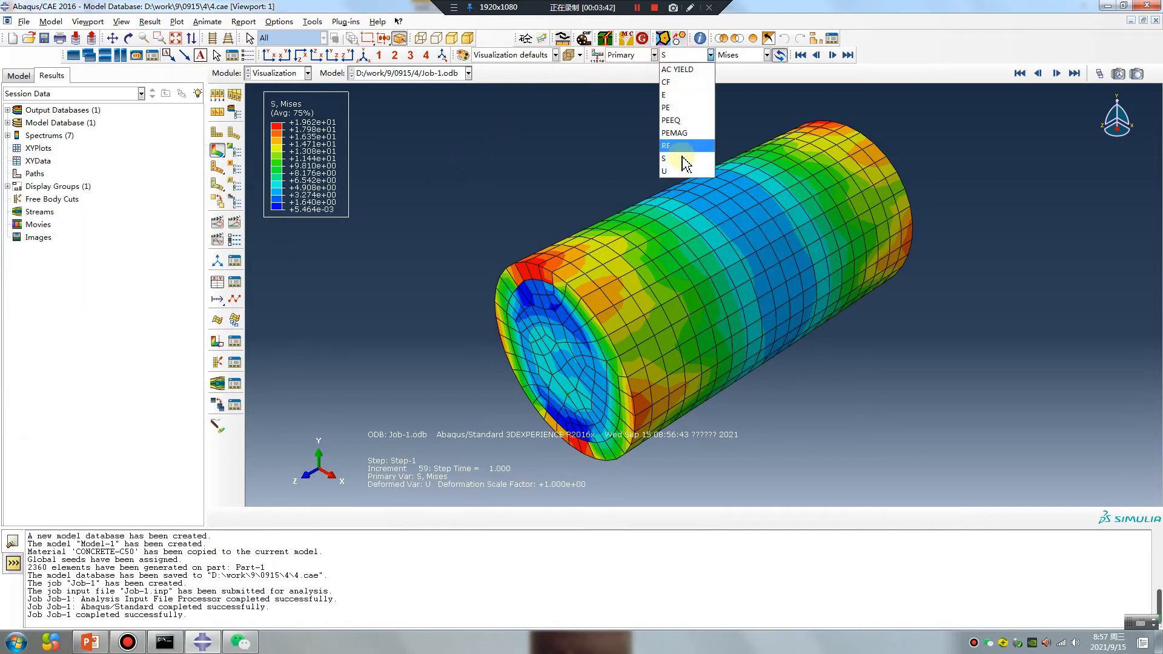
{"action": "left_click", "coordinate": [683, 162]}
{"action": "left_click", "coordinate": [741, 55]}
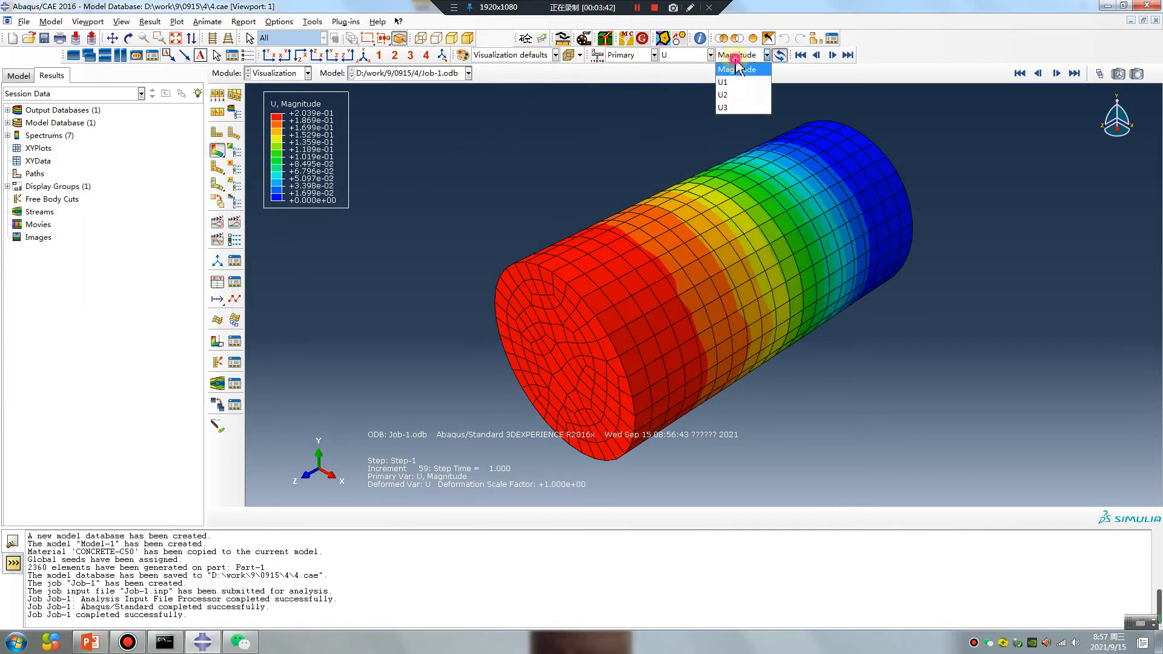
{"action": "left_click", "coordinate": [738, 95]}
{"action": "left_click_drag", "start_coordinate": [609, 278], "coordinate": [666, 272], "text": "ctrl+alt"}
Step: Switch the displacement contours to component U3 and examine the axial displacement along the cylinder
{"action": "left_click", "coordinate": [743, 55]}
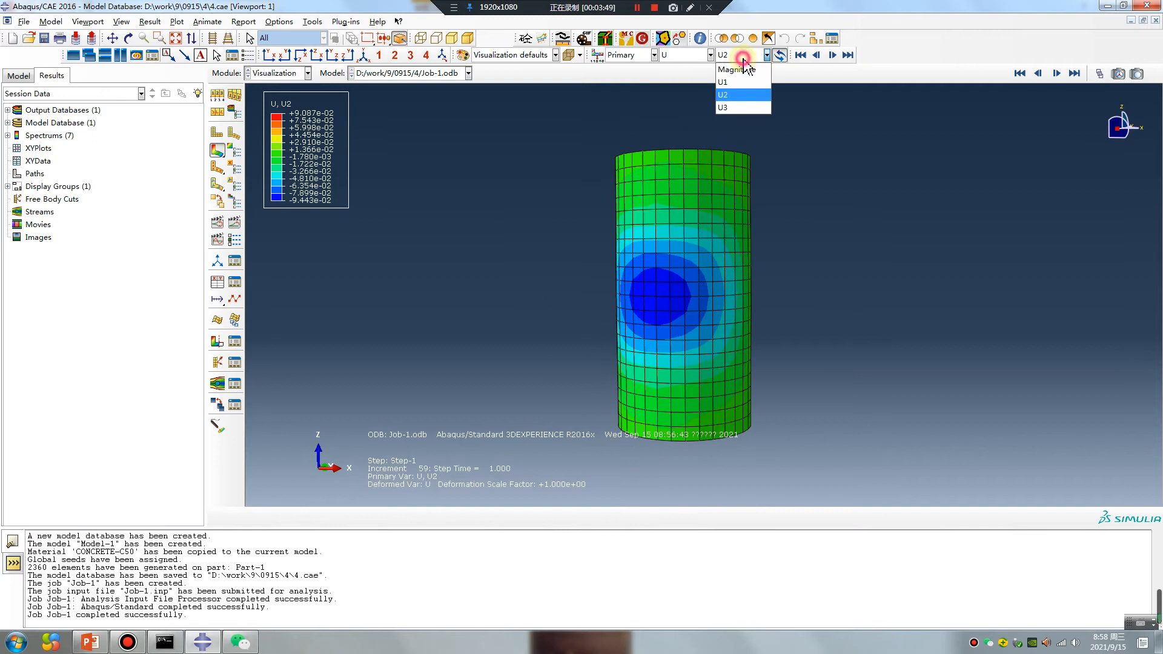
{"action": "left_click", "coordinate": [733, 109]}
{"action": "left_click_drag", "start_coordinate": [710, 225], "coordinate": [690, 233], "text": "ctrl+alt"}
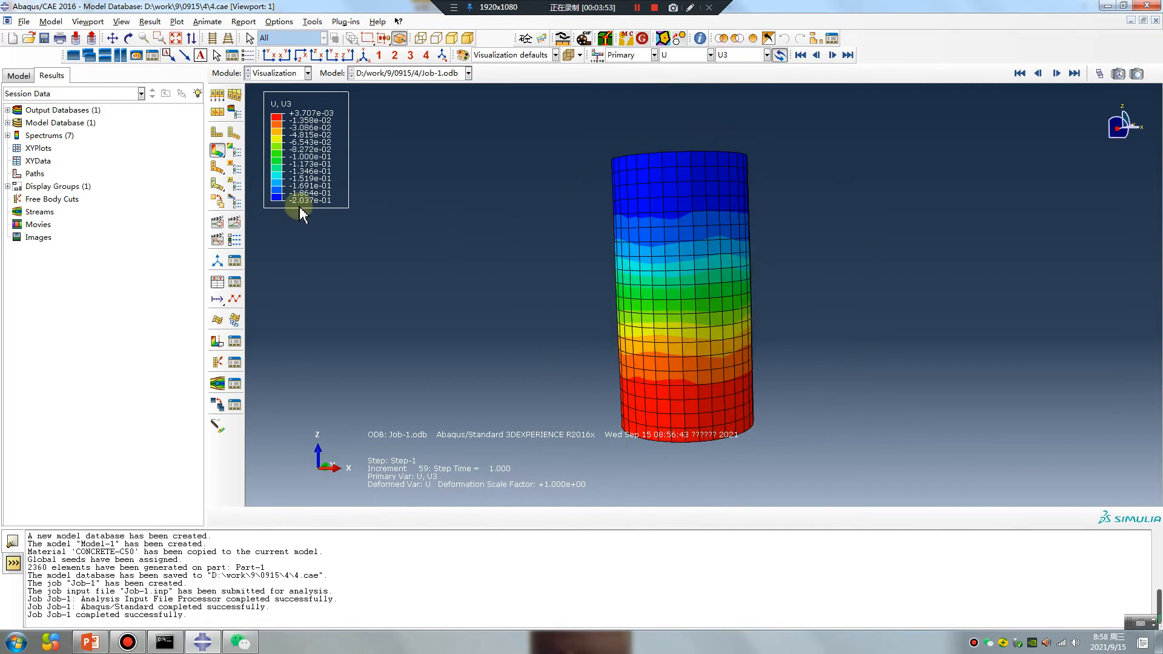
{"action": "left_click_drag", "start_coordinate": [642, 181], "coordinate": [643, 258], "text": "ctrl+alt"}
Step: Return to the Part module of Model-1 and save the model database
{"action": "left_click", "coordinate": [275, 74]}
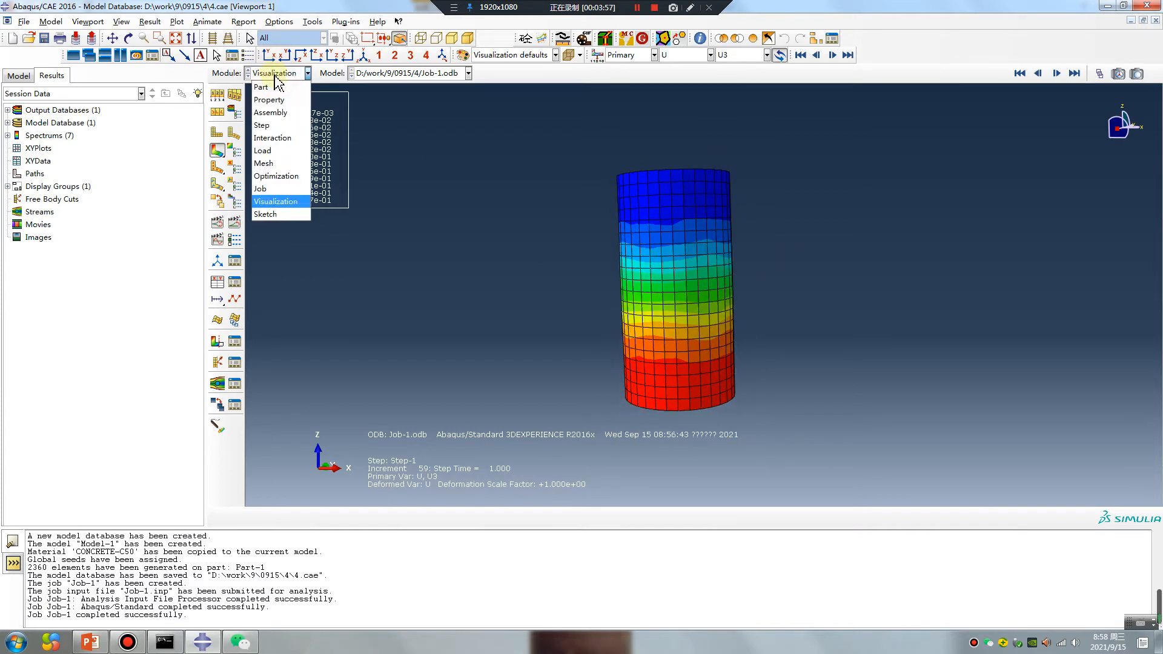
{"action": "left_click", "coordinate": [278, 89]}
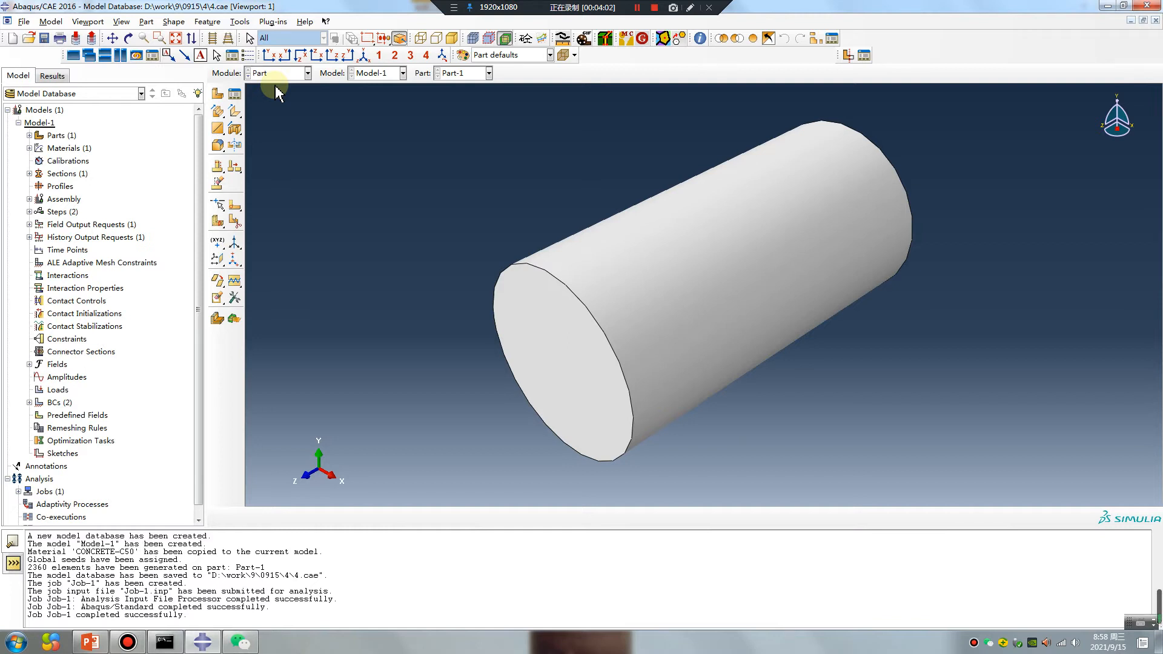
{"action": "left_click", "coordinate": [40, 124]}
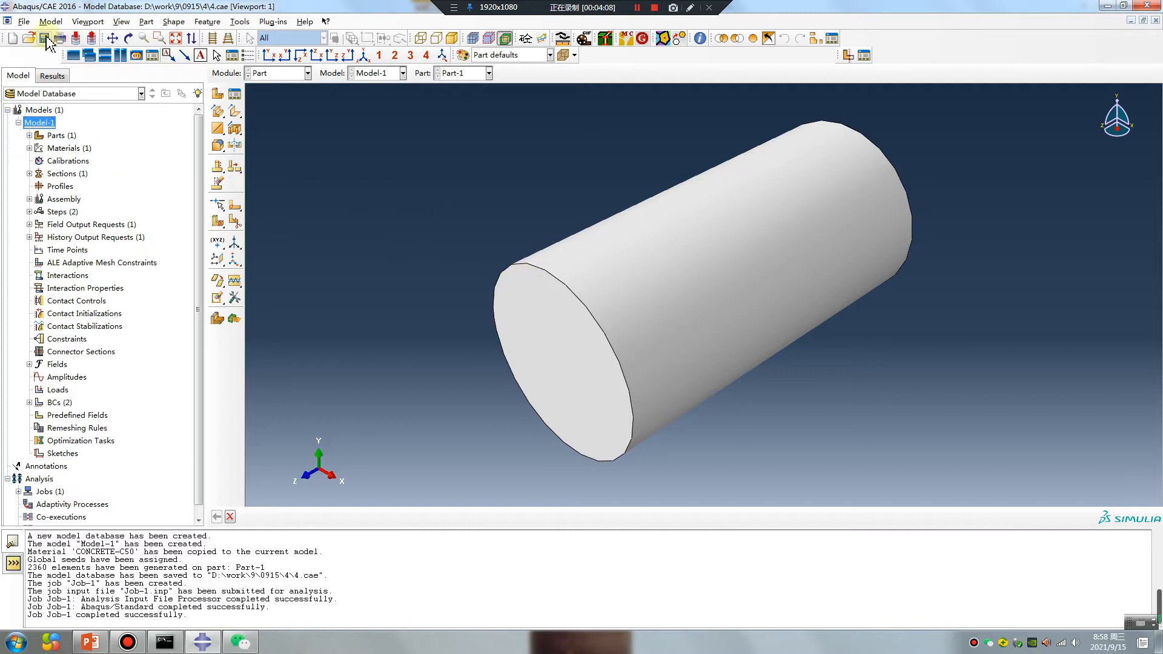
{"action": "left_click", "coordinate": [43, 38]}
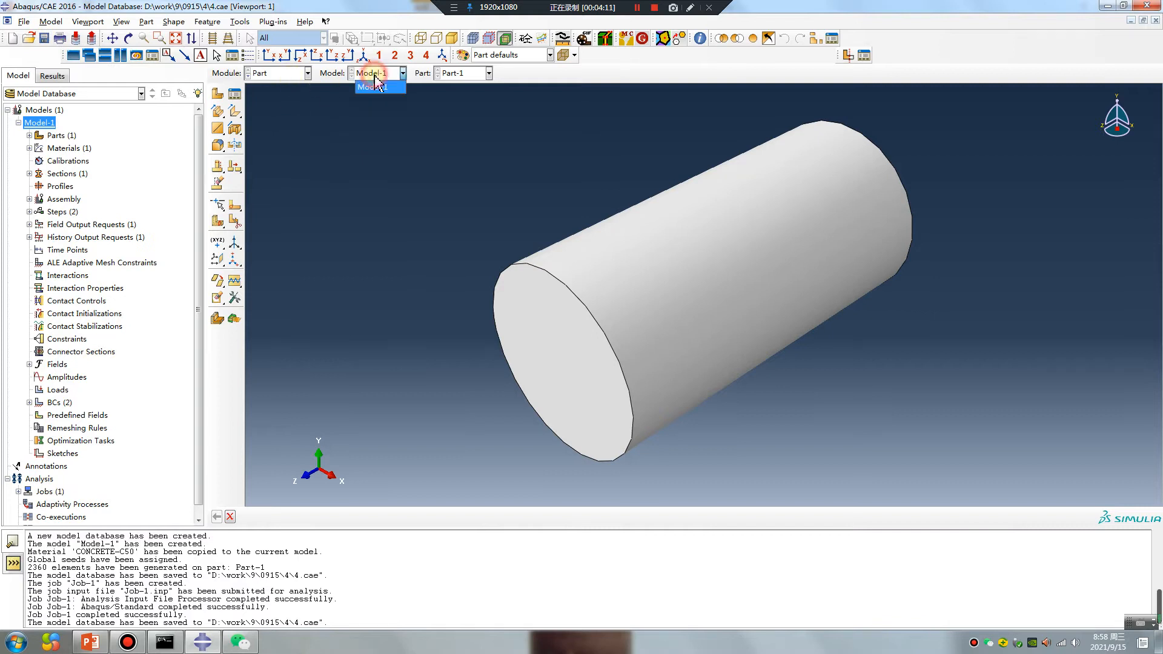
Step: Go back to the Job-1 results in the Visualization module and save the model database again
{"action": "left_click", "coordinate": [276, 72]}
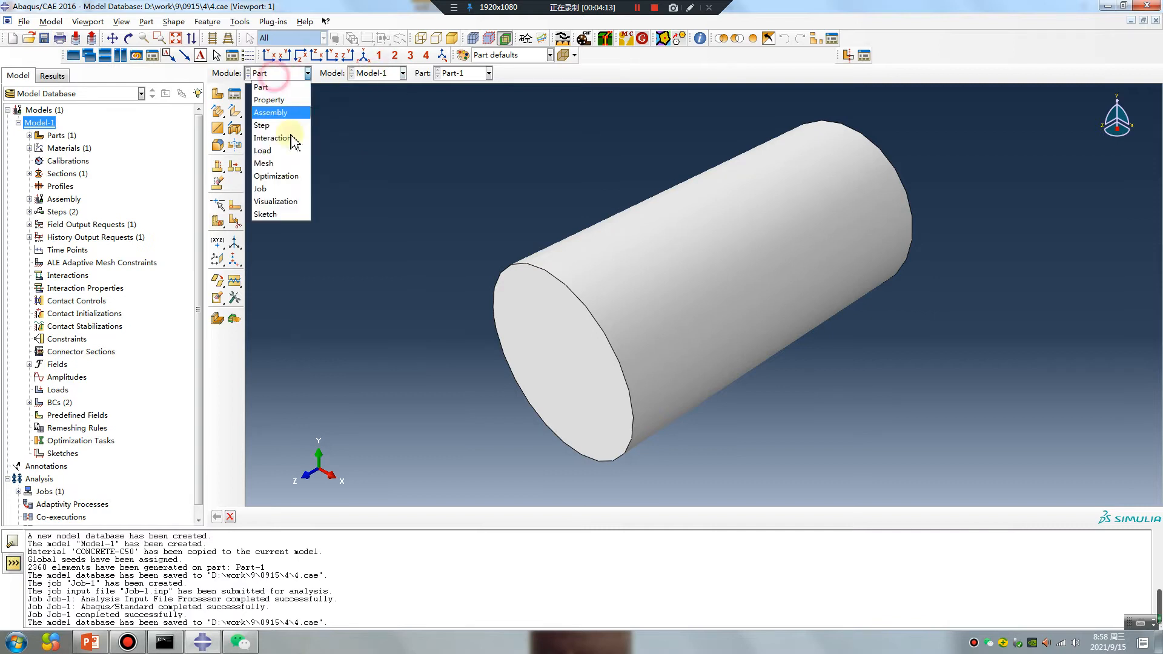
{"action": "left_click", "coordinate": [275, 201]}
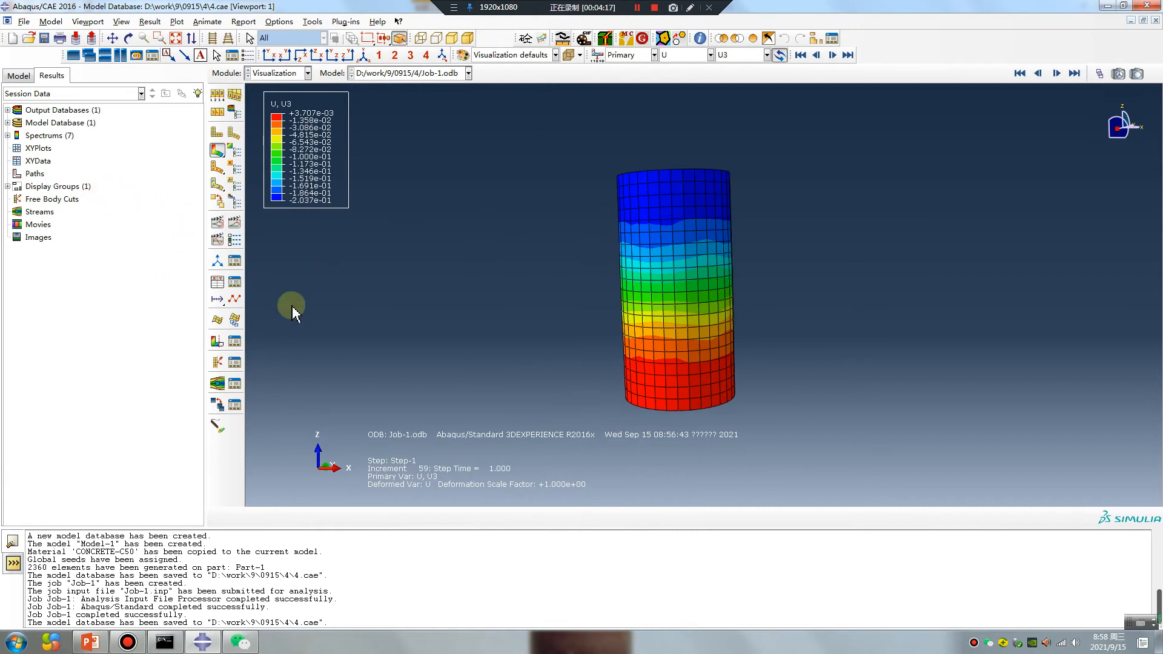
{"action": "left_click", "coordinate": [44, 39]}
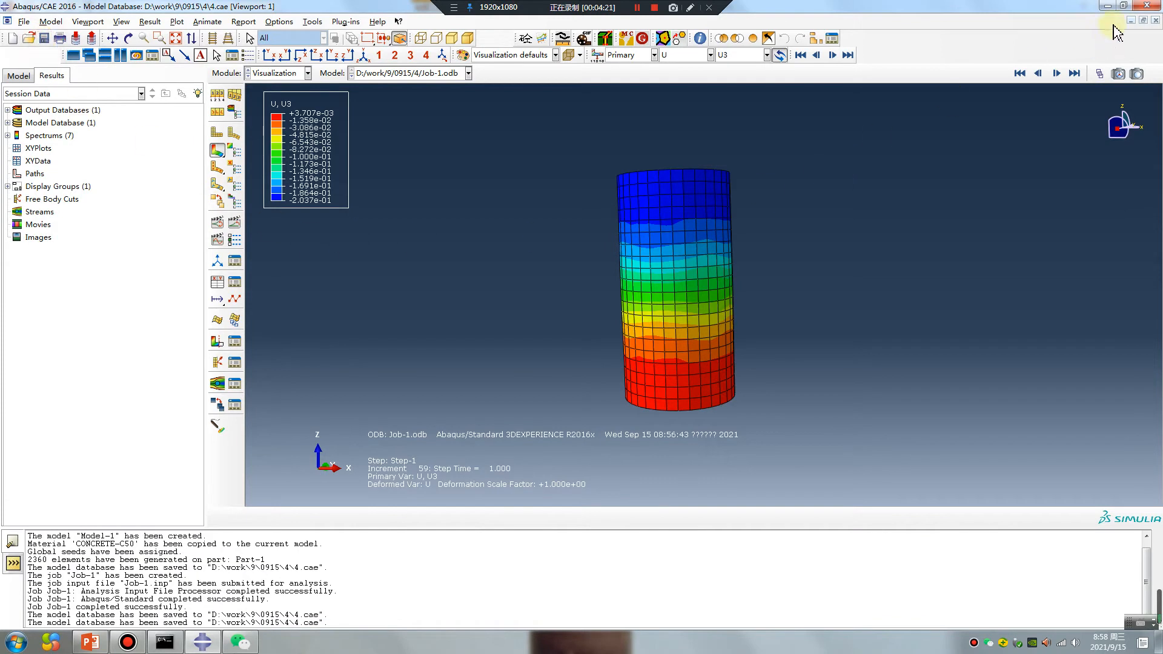
Step: Close the current Abaqus/CAE session and relaunch Abaqus/CAE from the desktop with a new Standard/Explicit model database
{"action": "left_click", "coordinate": [1155, 5]}
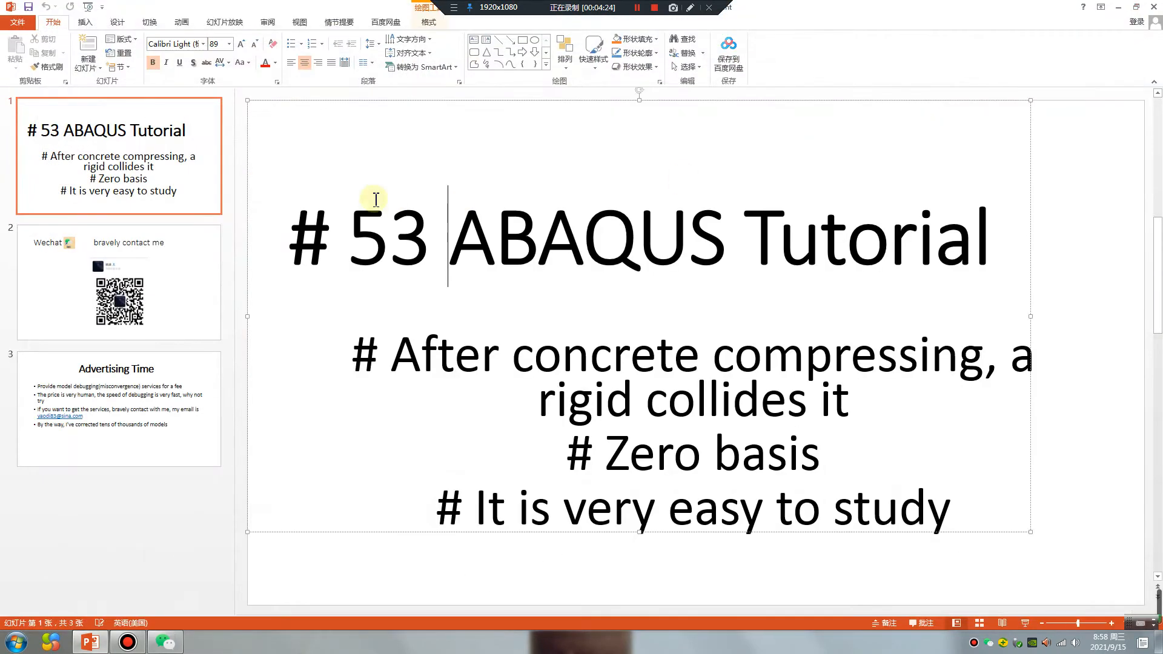
{"action": "left_click", "coordinate": [1101, 7]}
{"action": "left_click", "coordinate": [1119, 7]}
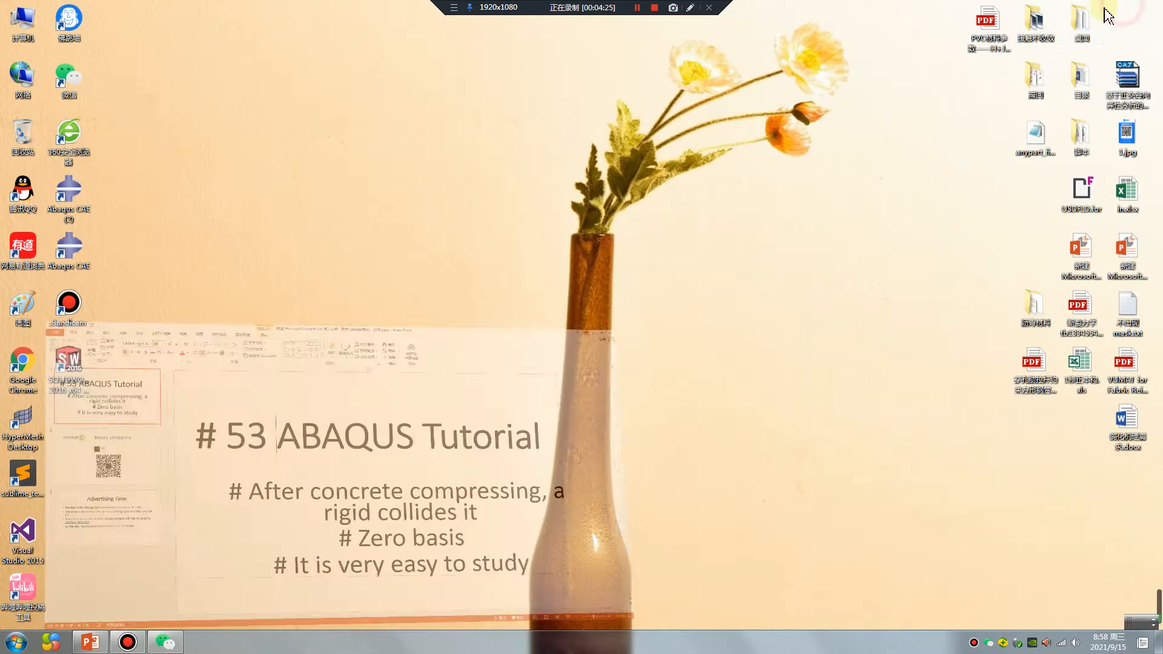
{"action": "double_click", "coordinate": [76, 267]}
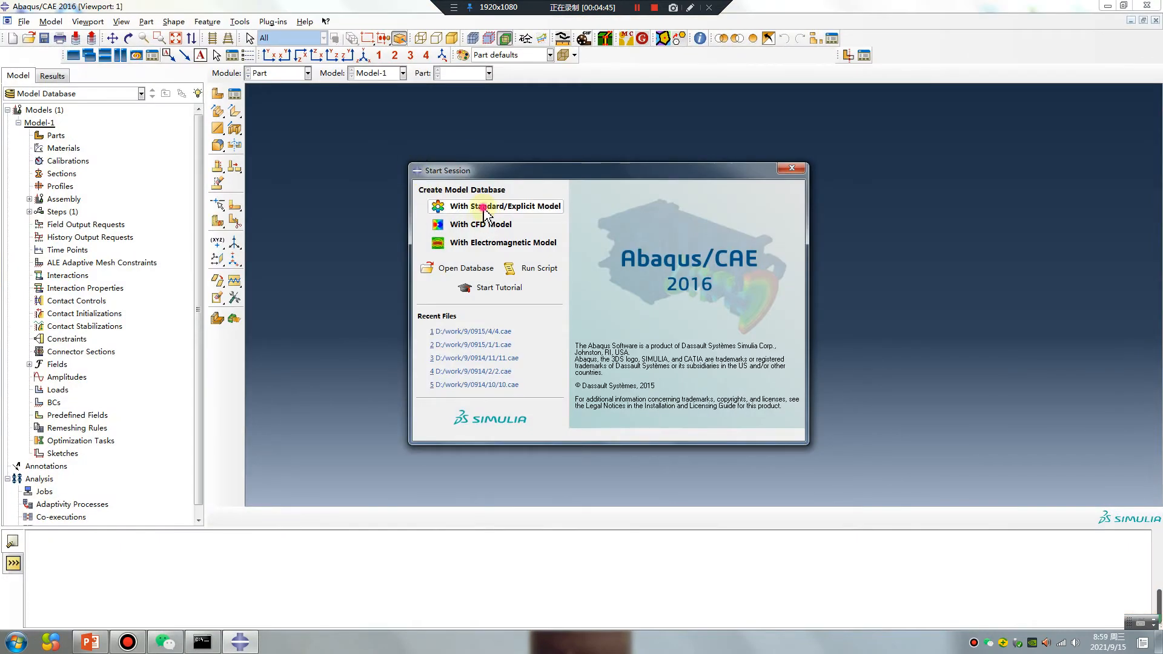
{"action": "left_click", "coordinate": [418, 200]}
Step: Set the work directory to D:\work\9\0915\4
{"action": "left_click", "coordinate": [23, 21]}
{"action": "left_click", "coordinate": [42, 83]}
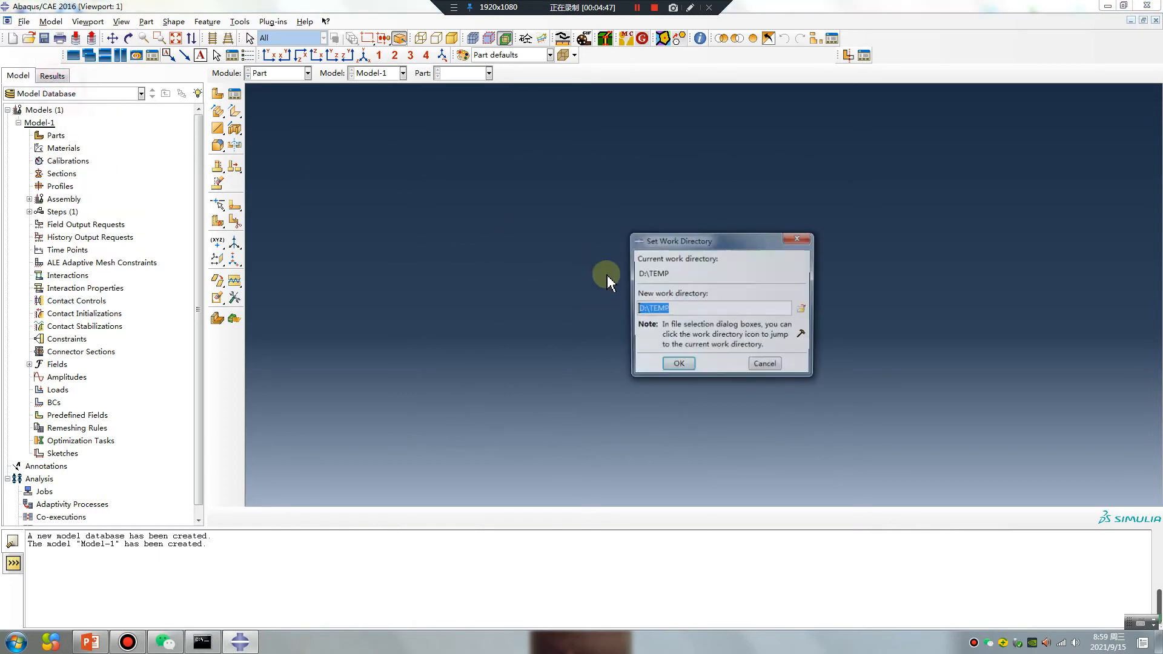
{"action": "left_click", "coordinate": [802, 309]}
{"action": "left_click", "coordinate": [718, 234]}
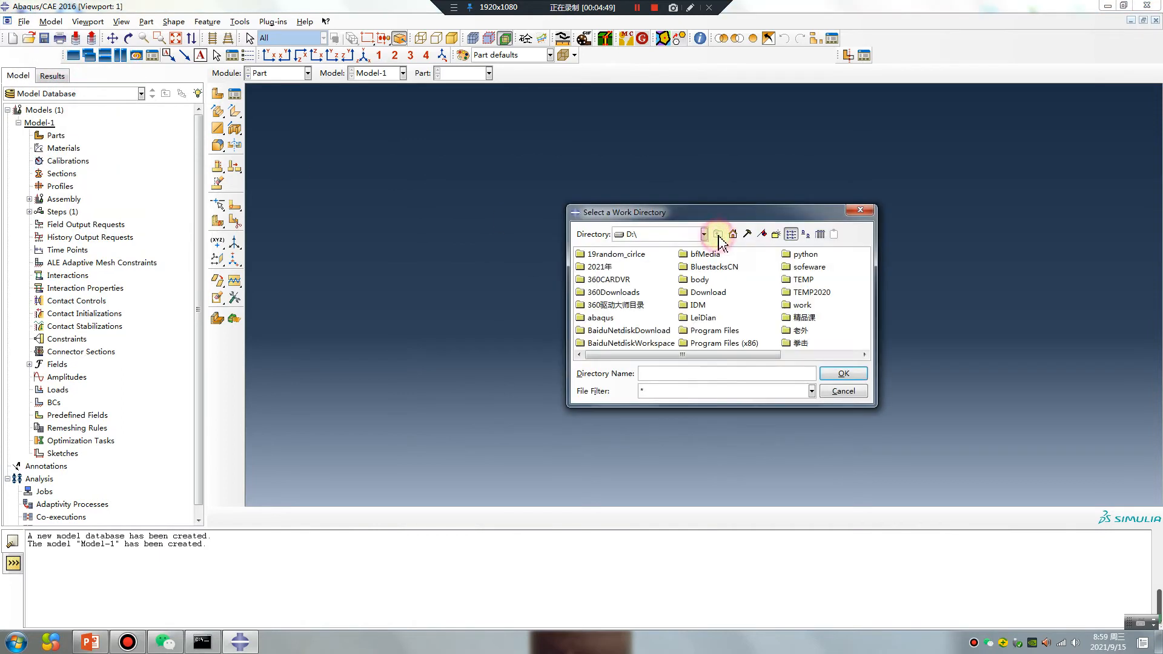
{"action": "double_click", "coordinate": [801, 305]}
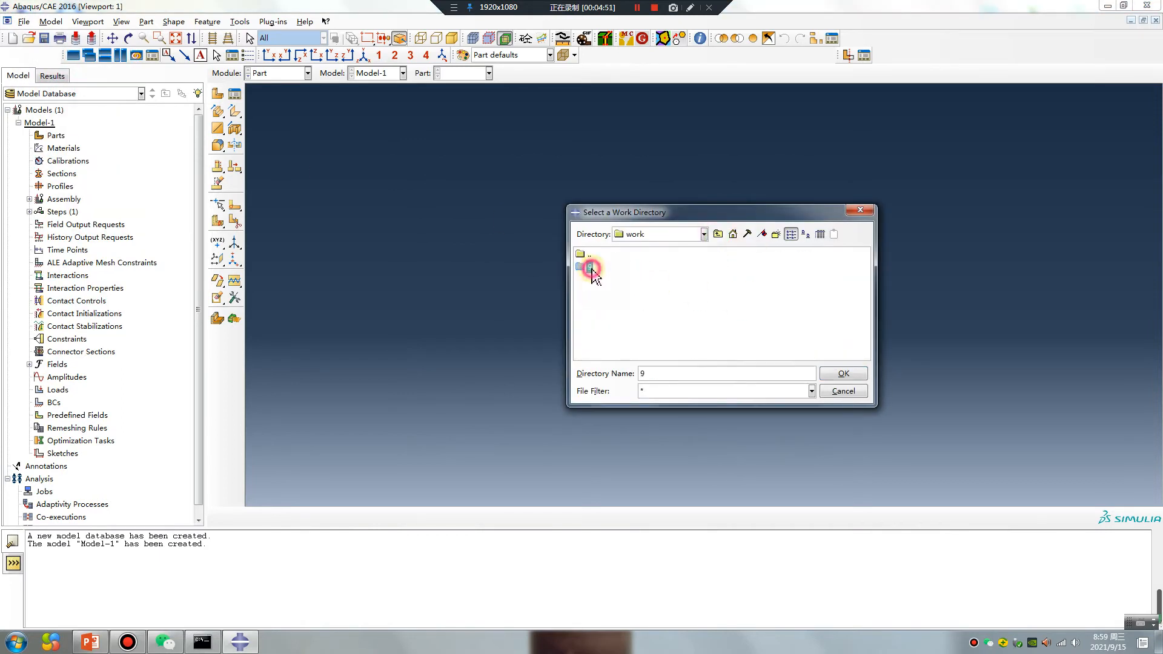
{"action": "double_click", "coordinate": [591, 267]}
{"action": "double_click", "coordinate": [627, 254]}
{"action": "left_click", "coordinate": [588, 304]}
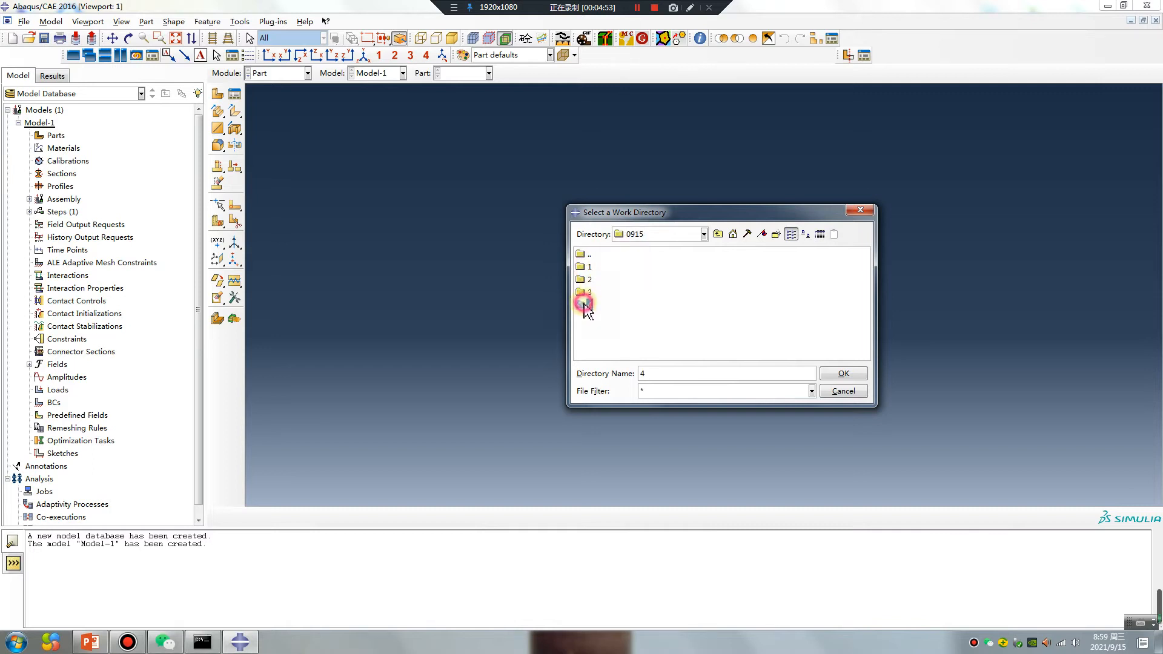
{"action": "left_click", "coordinate": [843, 373]}
{"action": "left_click", "coordinate": [677, 366]}
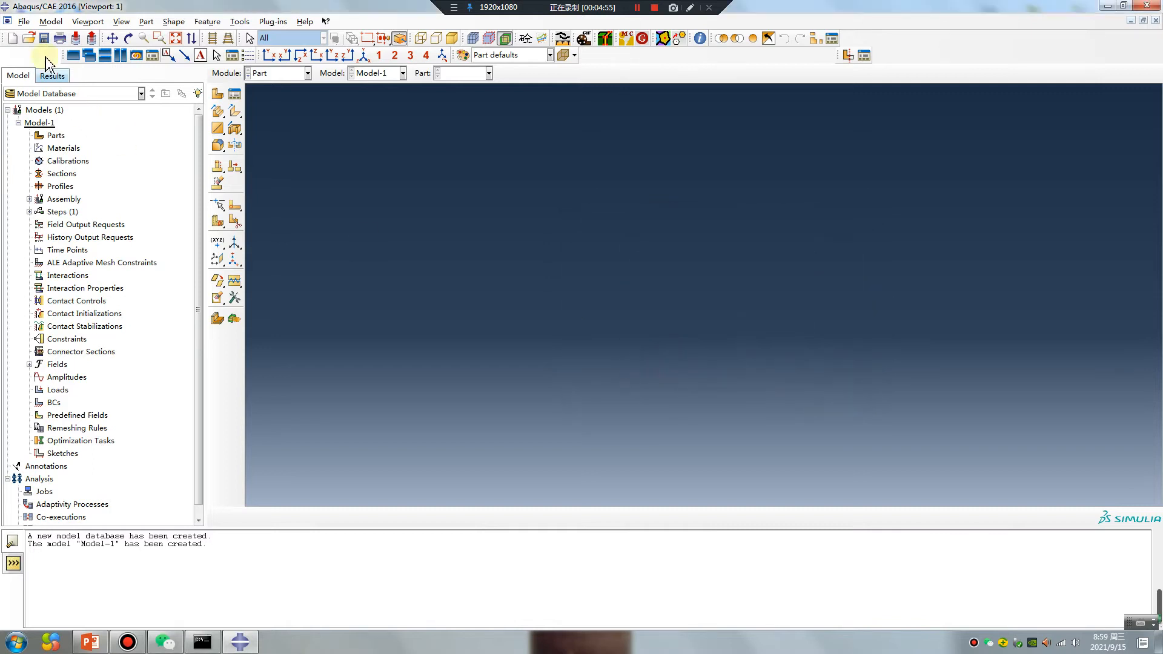
Step: Open the model database 4.cae from the work directory
{"action": "left_click", "coordinate": [25, 23]}
{"action": "left_click", "coordinate": [38, 48]}
{"action": "left_click", "coordinate": [455, 276]}
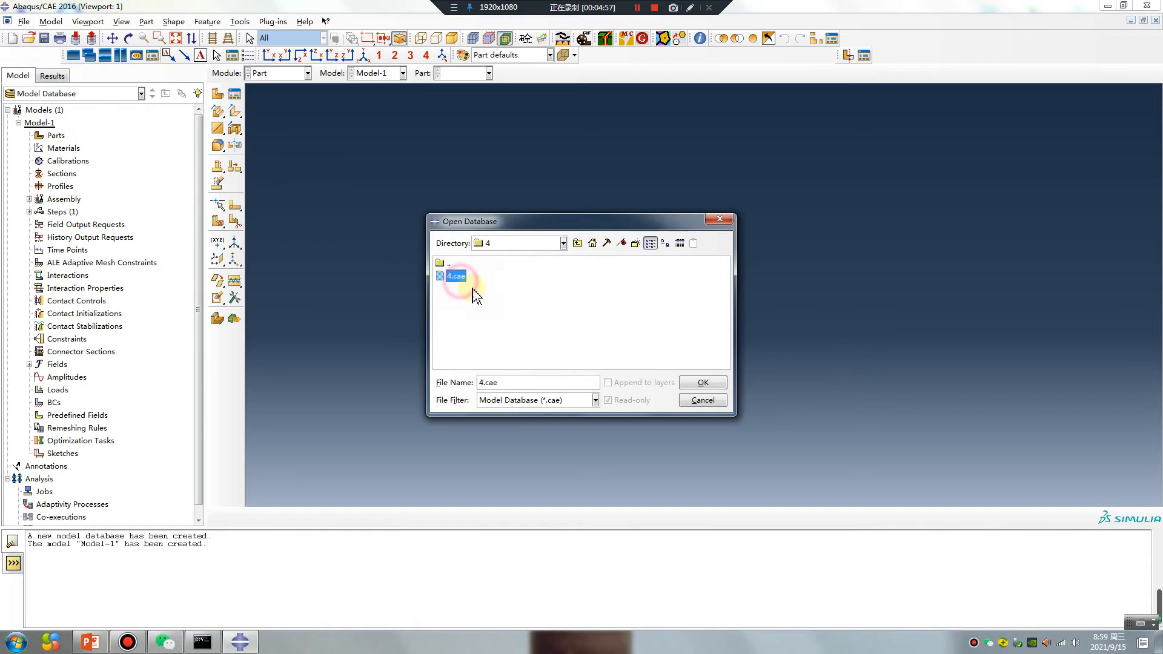
{"action": "left_click", "coordinate": [704, 385]}
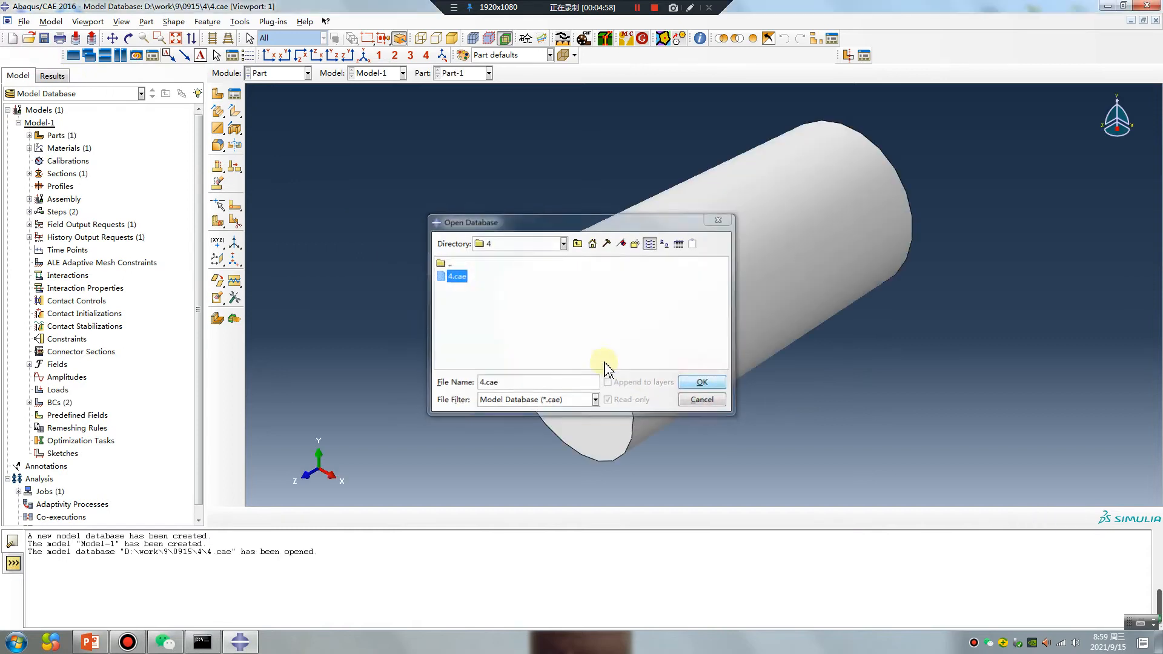
Step: Copy Model-1 to a new model named Model-2 and work on it in the Part module
{"action": "left_click", "coordinate": [18, 123]}
{"action": "right_click", "coordinate": [43, 123]}
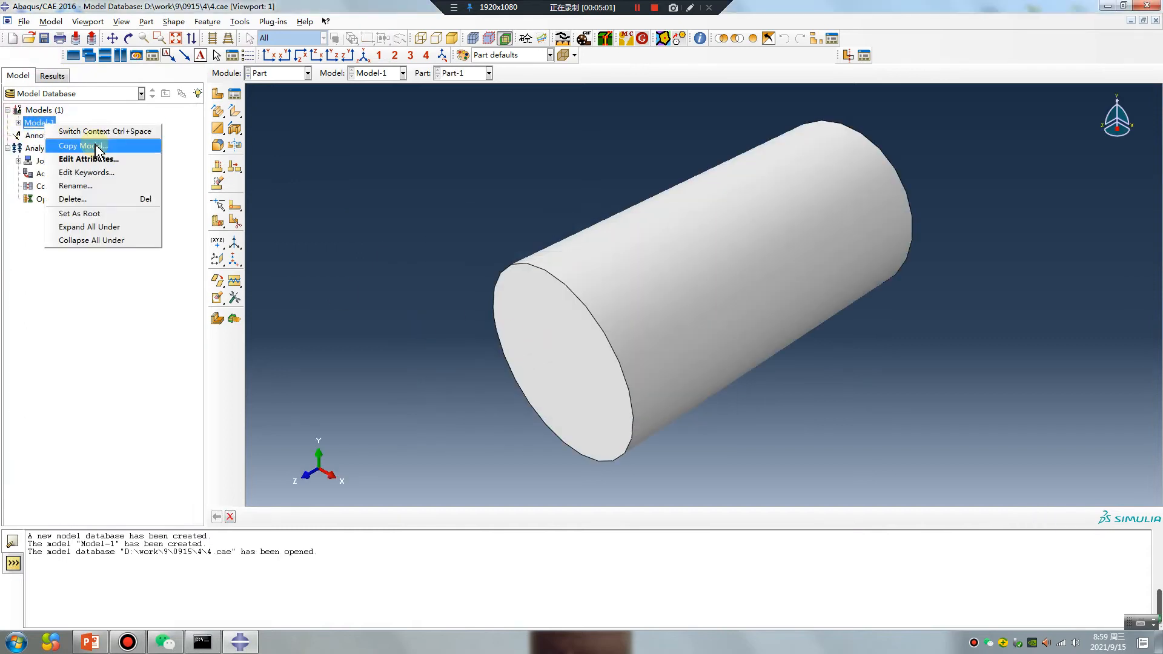
{"action": "left_click", "coordinate": [79, 146]}
{"action": "left_click_drag", "start_coordinate": [73, 134], "coordinate": [39, 136]}
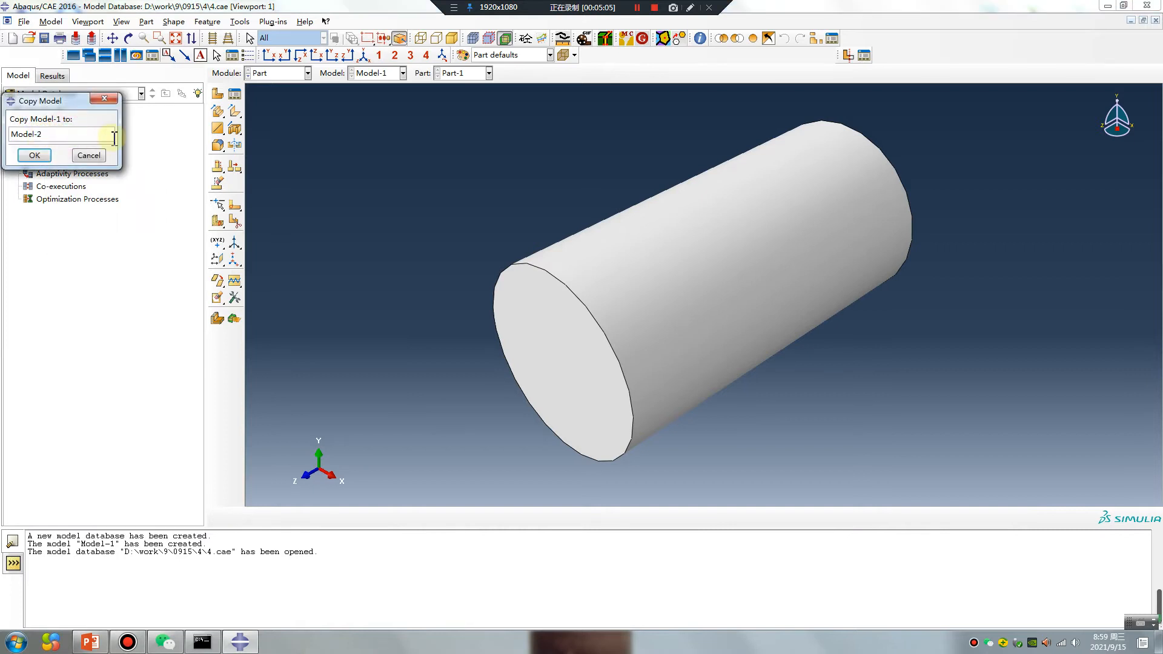
{"action": "left_click", "coordinate": [35, 155]}
{"action": "left_click", "coordinate": [277, 73]}
{"action": "left_click", "coordinate": [276, 90]}
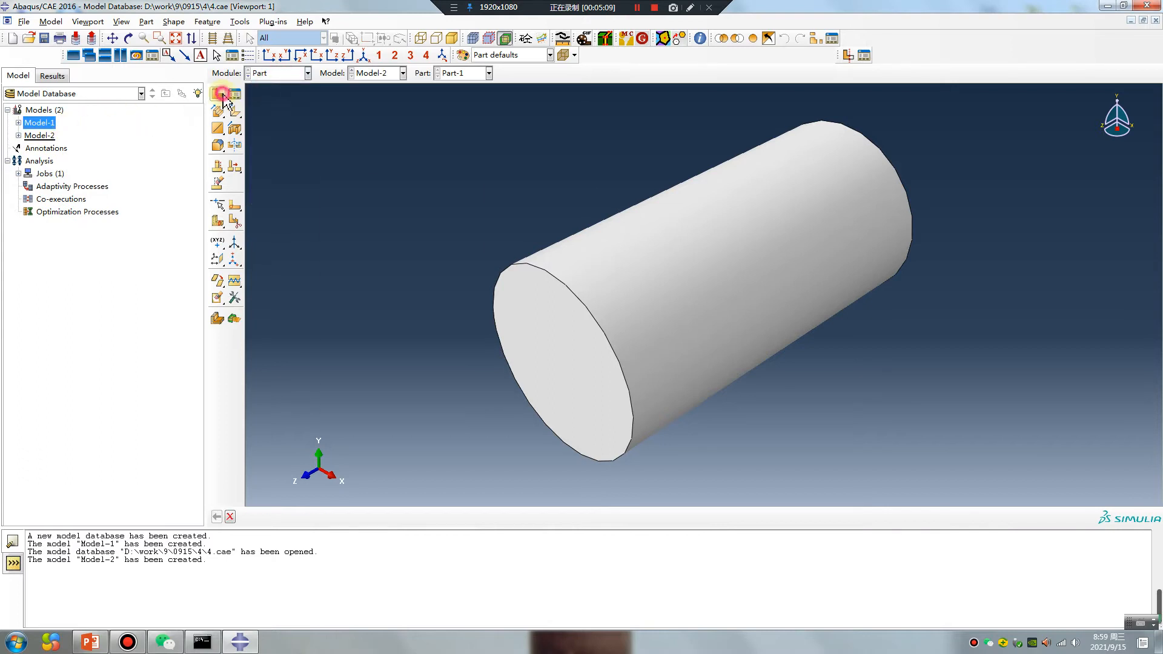
{"action": "left_click", "coordinate": [219, 93]}
{"action": "left_click", "coordinate": [363, 475]}
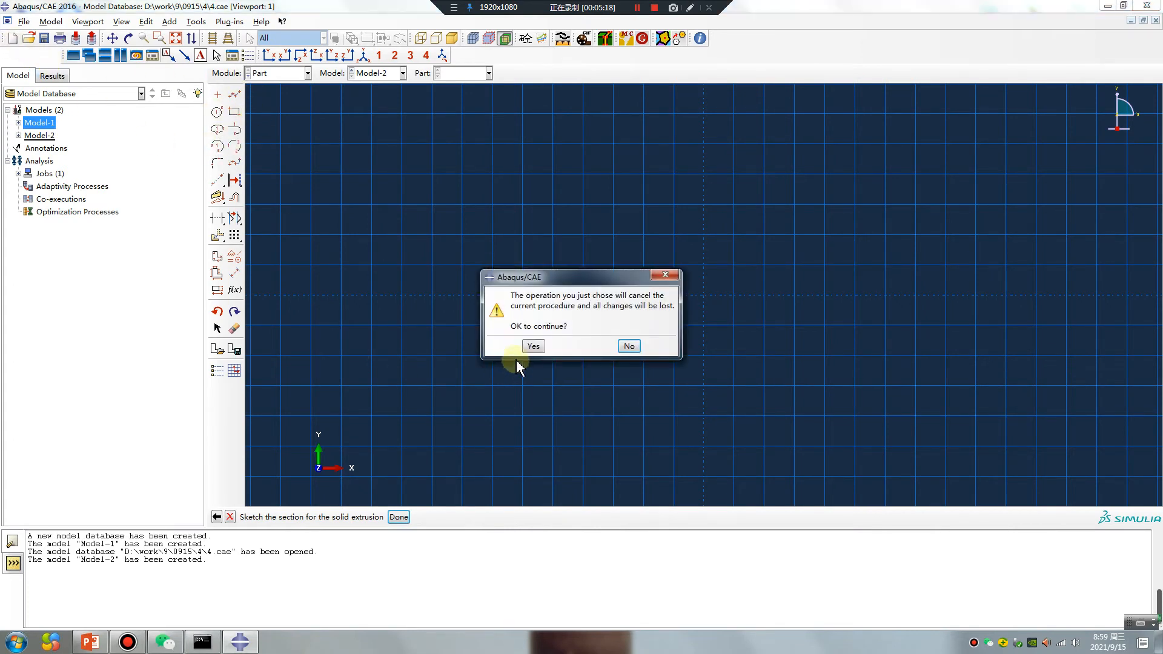
{"action": "left_click", "coordinate": [528, 346]}
Step: Start Part-2 as a 3D deformable solid extrusion and sketch a circle of about 2.5 radius centred on the origin
{"action": "left_click", "coordinate": [218, 94]}
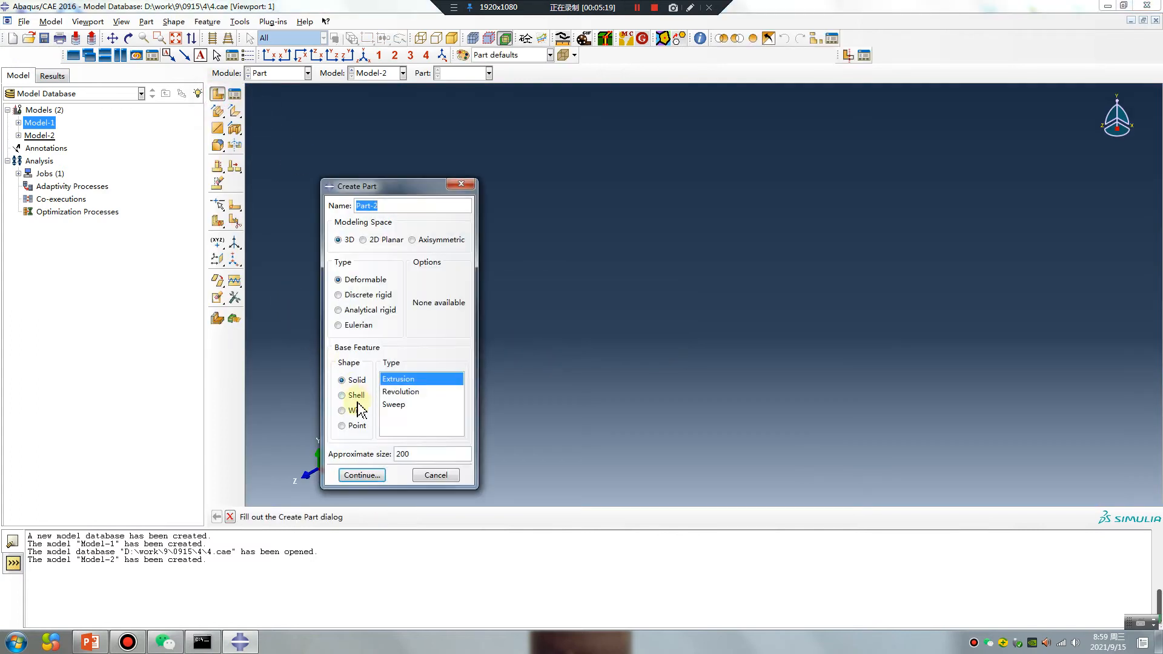
{"action": "left_click", "coordinate": [406, 382]}
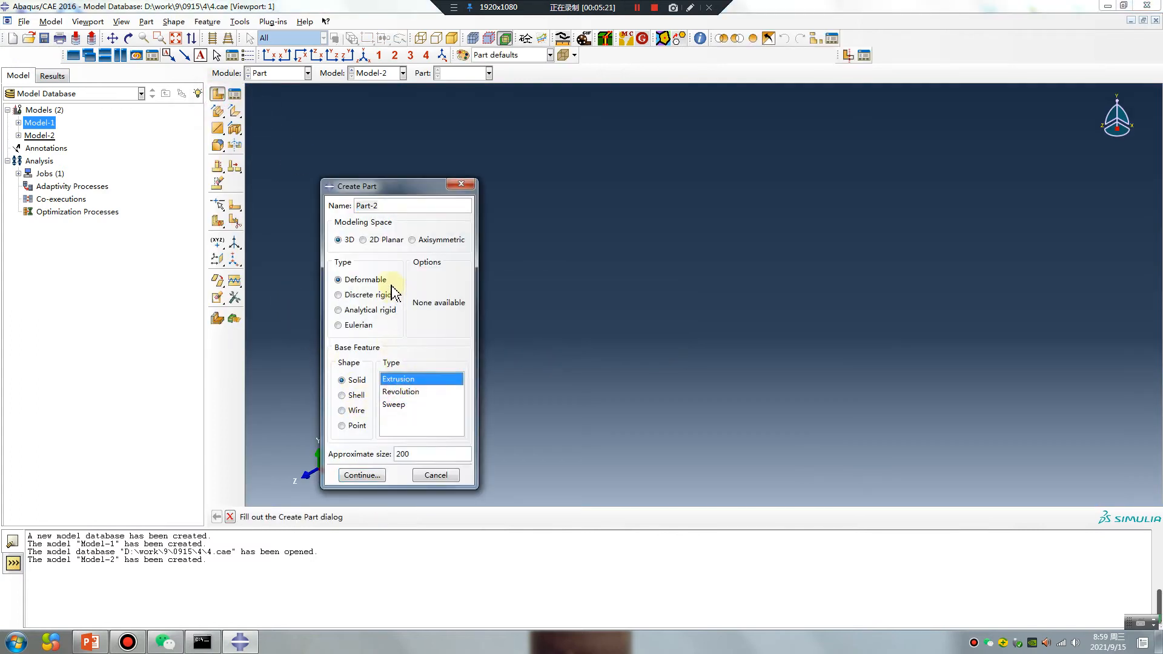
{"action": "left_click", "coordinate": [370, 476]}
{"action": "left_click", "coordinate": [218, 112]}
{"action": "left_click", "coordinate": [703, 296]}
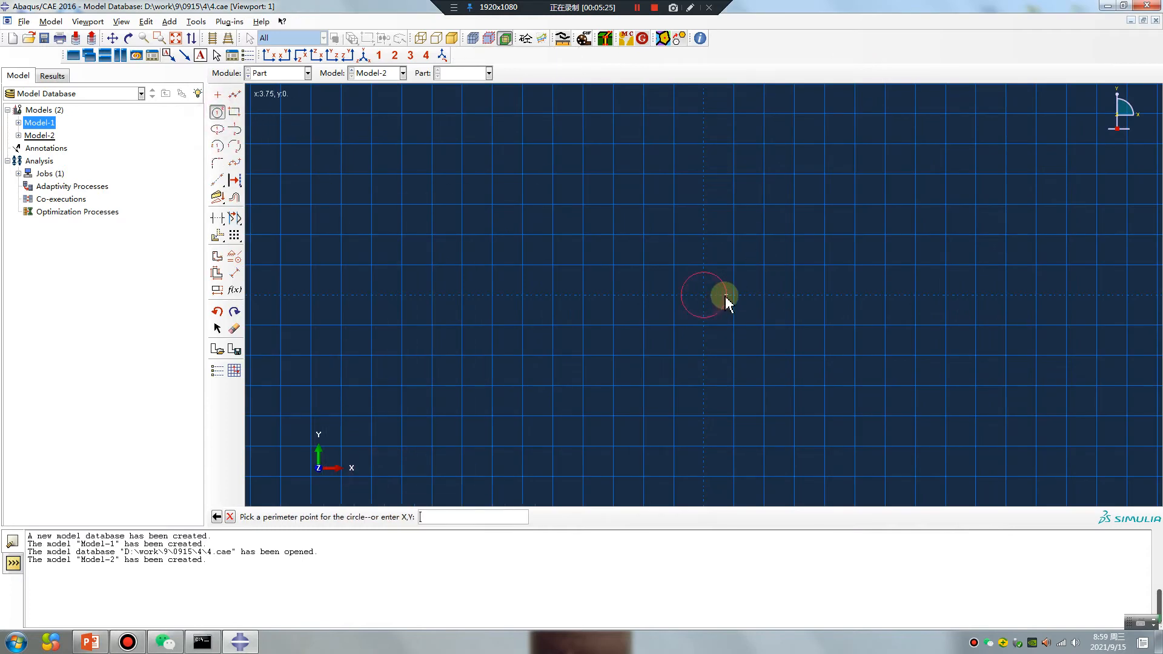
{"action": "left_click", "coordinate": [721, 296]}
Step: Draw a vertical diameter line through the small circle and trim away the circle's left half
{"action": "left_click", "coordinate": [234, 95]}
{"action": "left_click", "coordinate": [704, 279]}
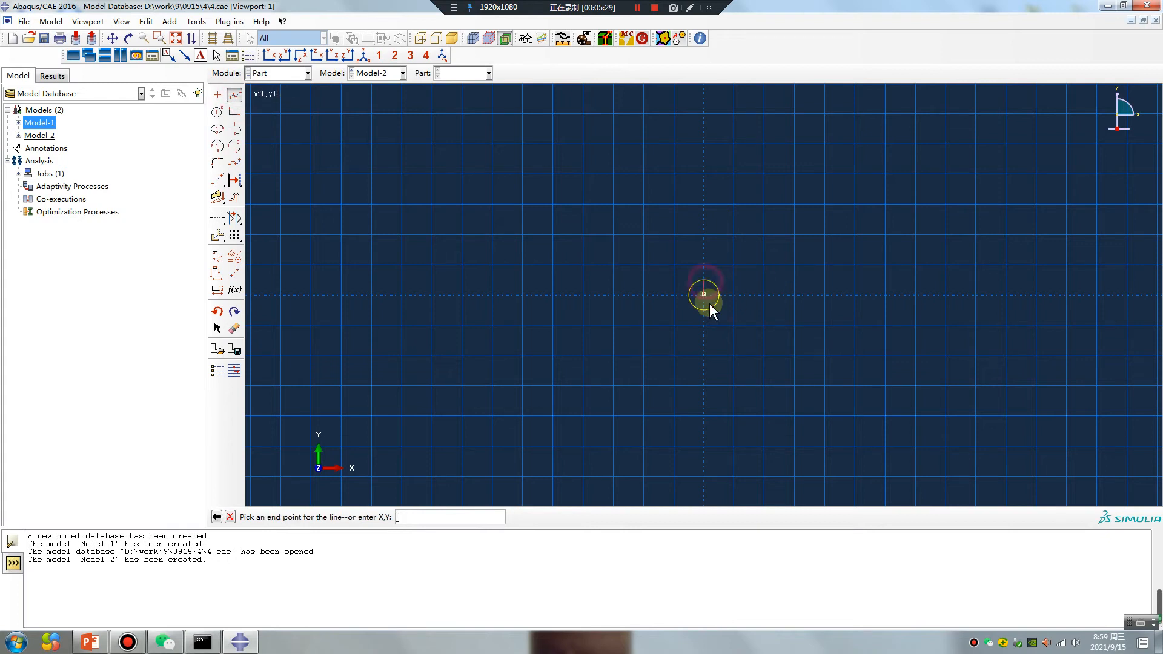
{"action": "left_click", "coordinate": [704, 309]}
{"action": "left_click", "coordinate": [217, 218]}
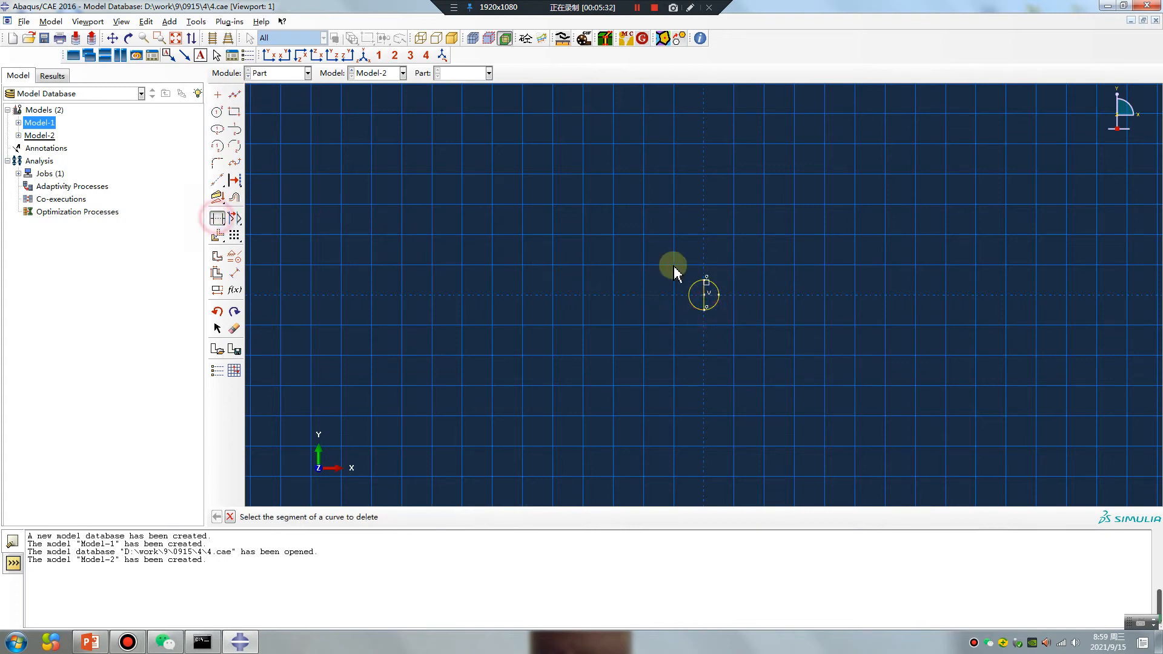
{"action": "left_click", "coordinate": [690, 295]}
Step: Finish the half-circle sketch and extrude it to a depth of 360
{"action": "middle_click", "coordinate": [564, 382]}
{"action": "middle_click", "coordinate": [564, 382]}
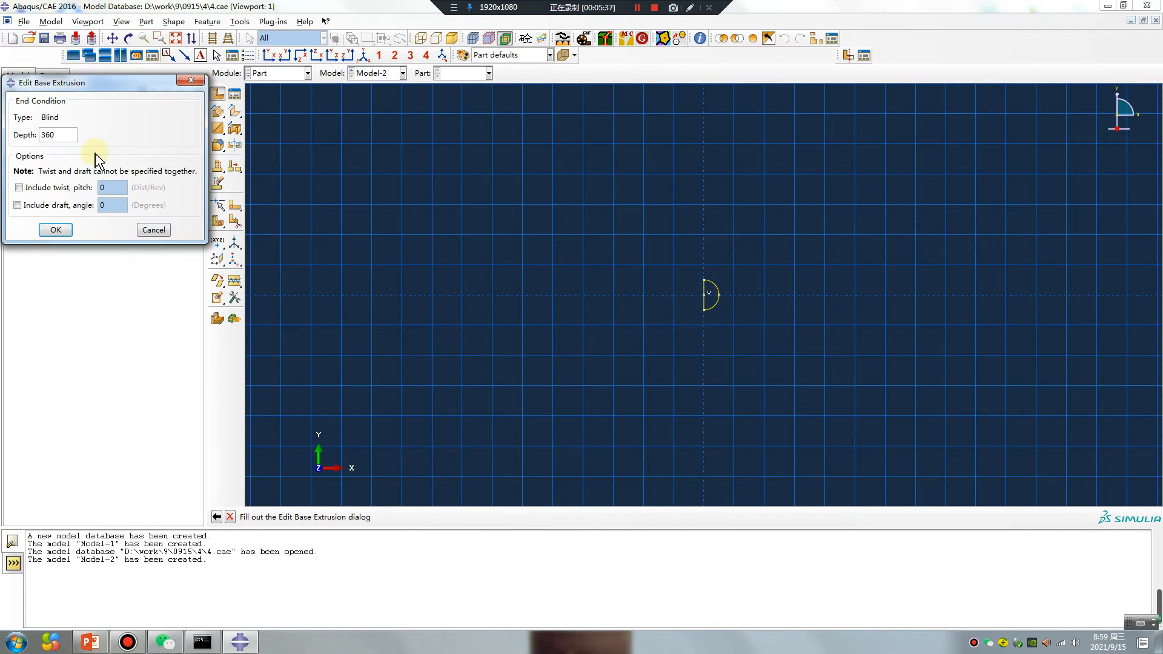
{"action": "key", "text": "Return"}
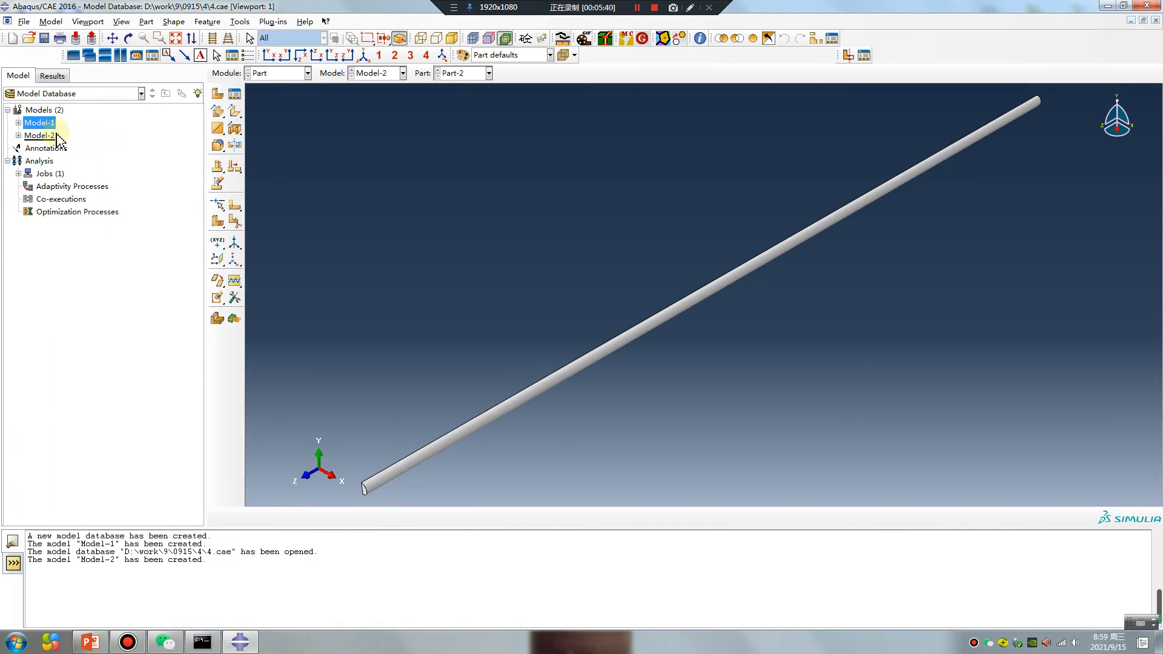
Step: Delete the extruded Part-2 from Model-2
{"action": "left_click", "coordinate": [18, 136]}
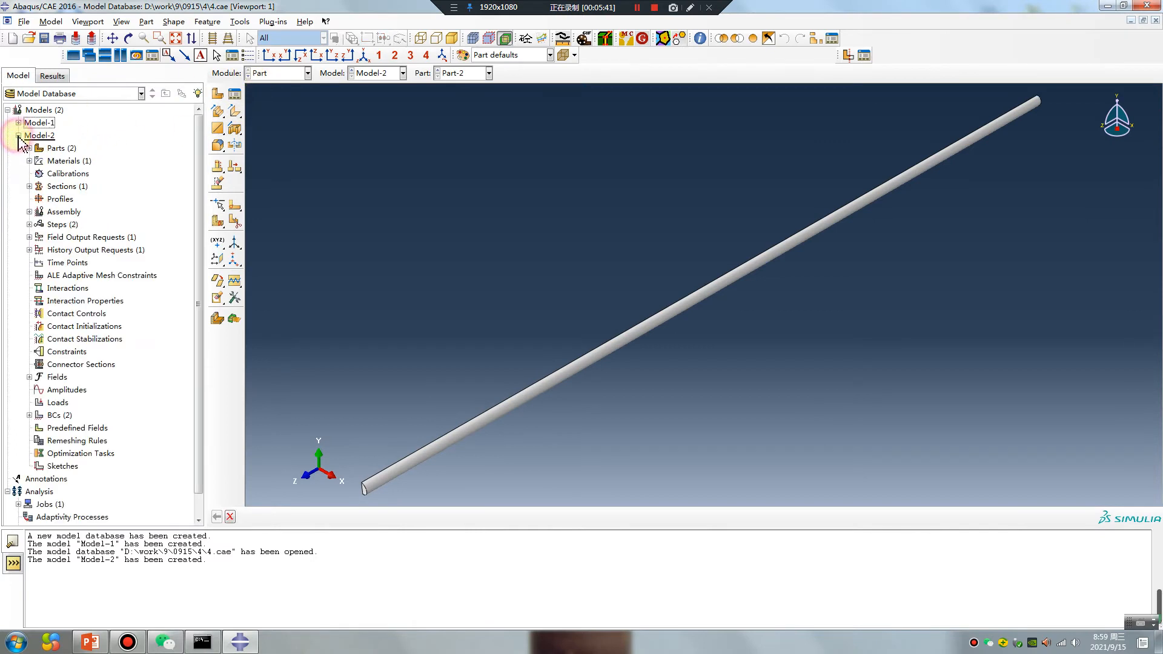
{"action": "left_click", "coordinate": [30, 148]}
{"action": "left_click", "coordinate": [57, 174]}
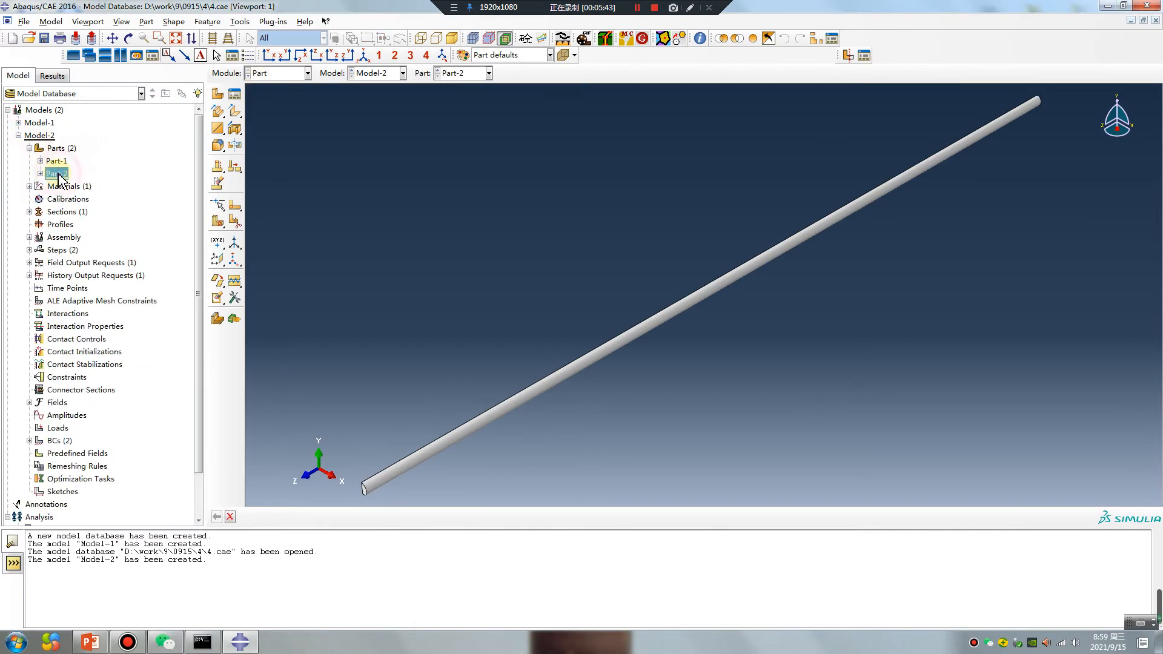
{"action": "right_click", "coordinate": [58, 175]}
{"action": "left_click", "coordinate": [78, 247]}
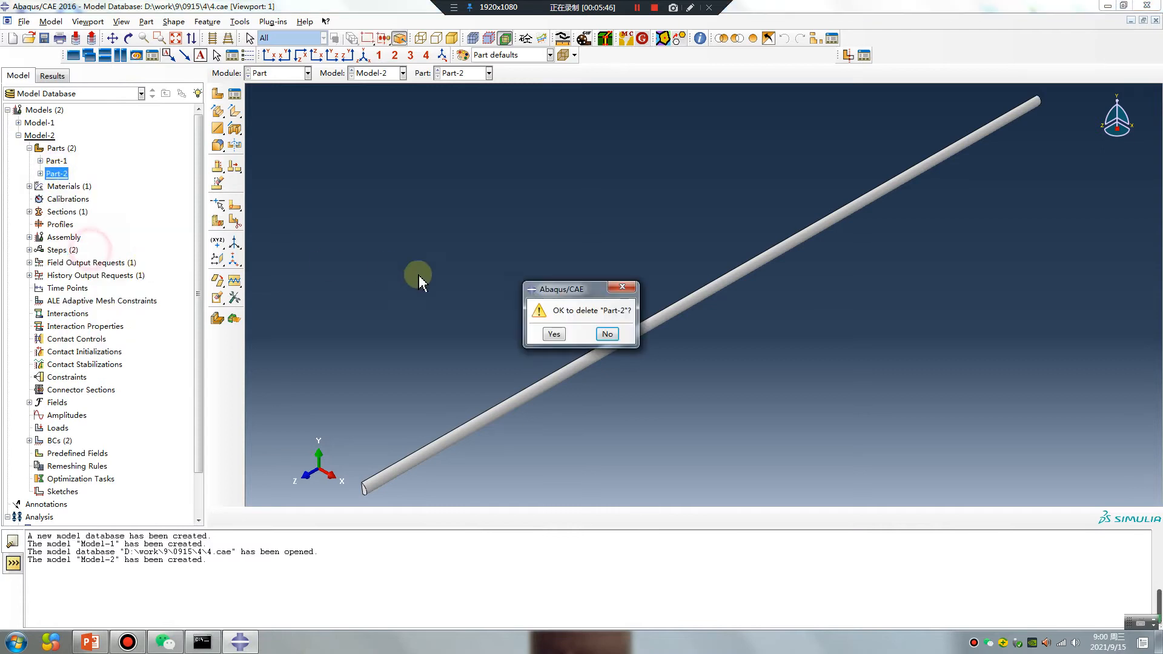
{"action": "left_click", "coordinate": [553, 334]}
Step: Start Part-2 as a 3D deformable solid revolution and sketch a circle of radius 5 centred on the origin
{"action": "left_click", "coordinate": [217, 93]}
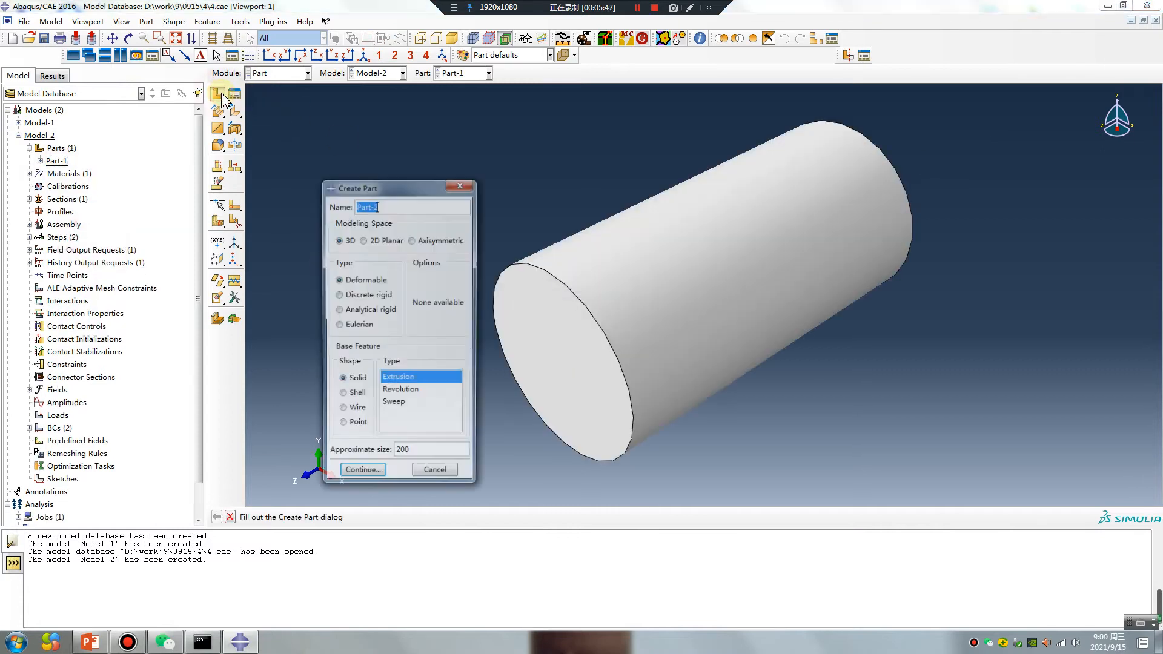
{"action": "left_click", "coordinate": [400, 392]}
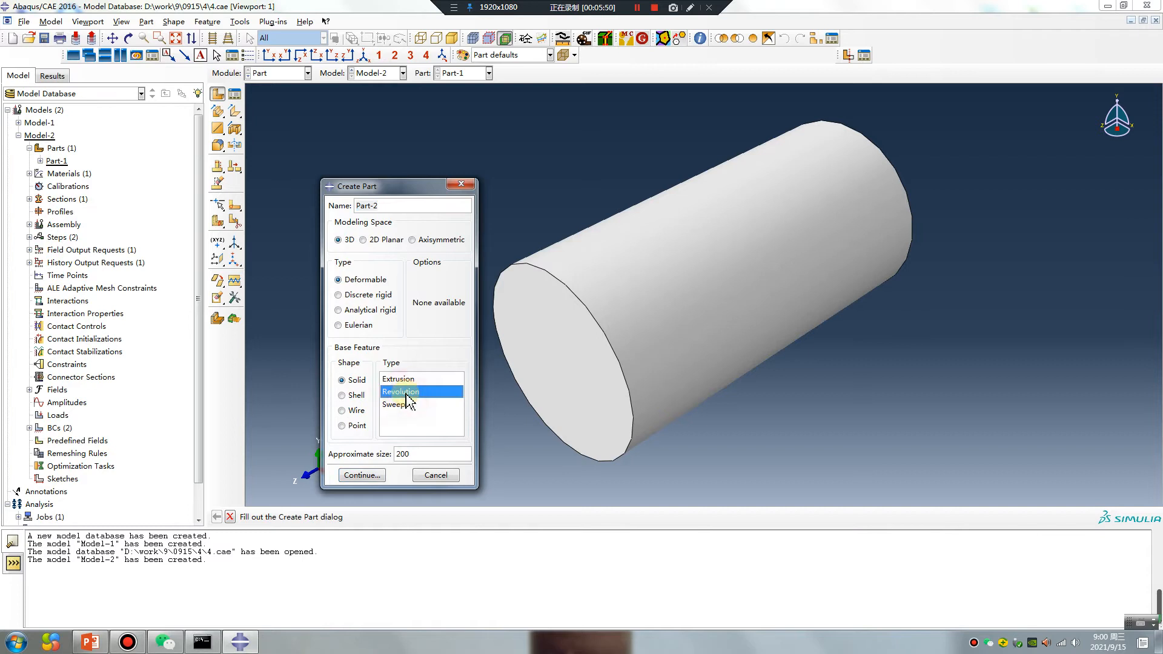
{"action": "left_click", "coordinate": [362, 475]}
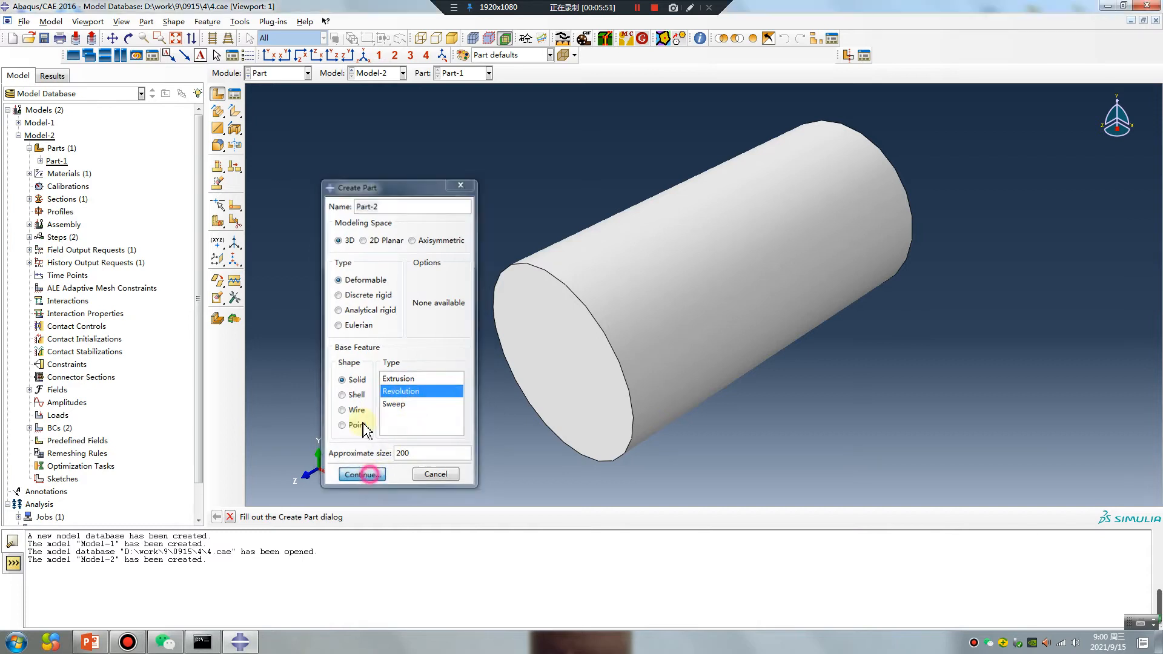
{"action": "left_click", "coordinate": [217, 112]}
{"action": "left_click", "coordinate": [703, 295]}
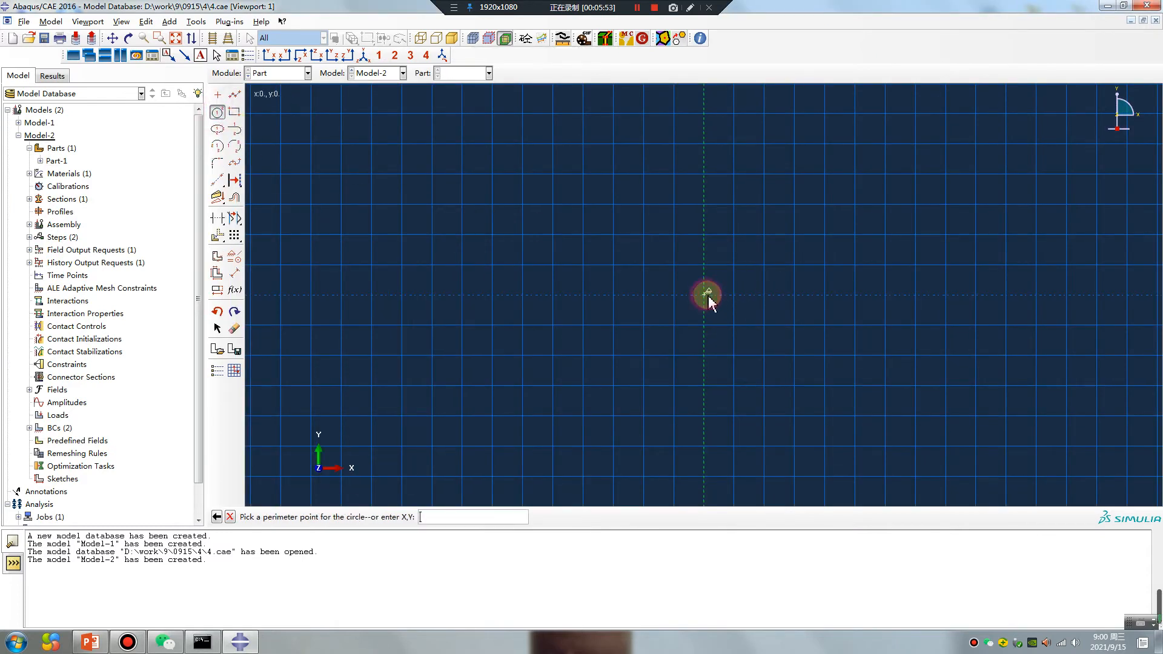
{"action": "left_click", "coordinate": [734, 295]}
Step: Draw a line along the vertical axis across the radius 5 circle and trim off its left arc
{"action": "left_click", "coordinate": [234, 95]}
{"action": "left_click", "coordinate": [703, 265]}
{"action": "left_click", "coordinate": [704, 324]}
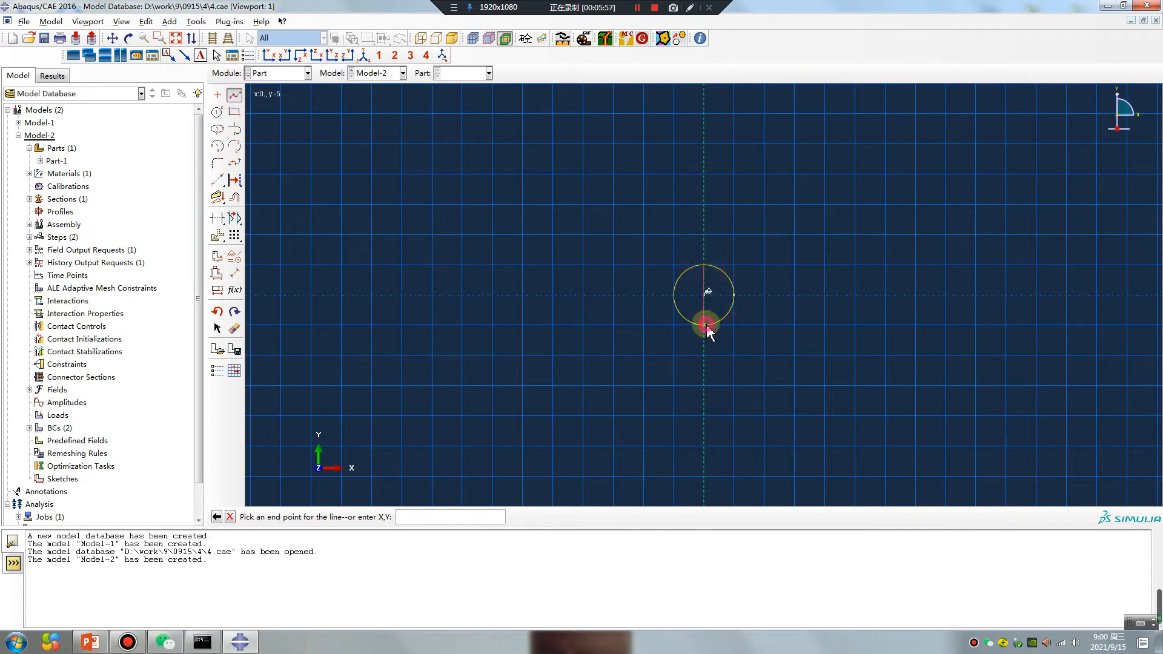
{"action": "left_click", "coordinate": [218, 219]}
{"action": "left_click", "coordinate": [683, 275]}
Step: Finish the semicircle sketch and revolve it 360 degrees about the vertical axis into a sphere
{"action": "middle_click", "coordinate": [558, 366]}
{"action": "middle_click", "coordinate": [558, 366]}
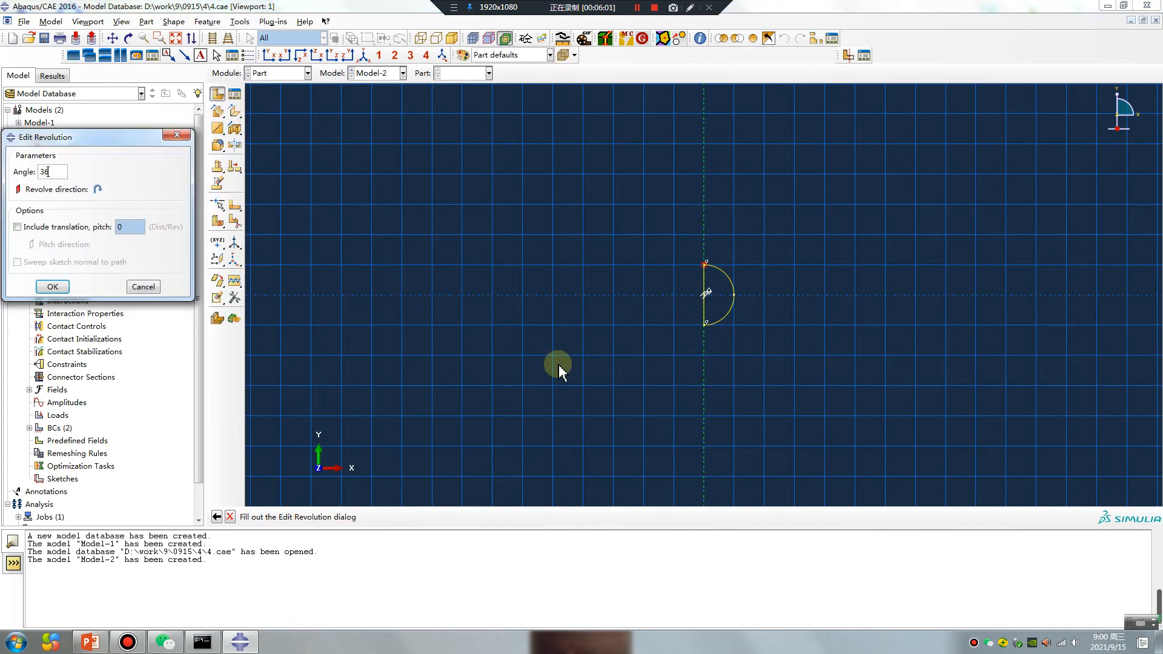
{"action": "key", "text": "Return"}
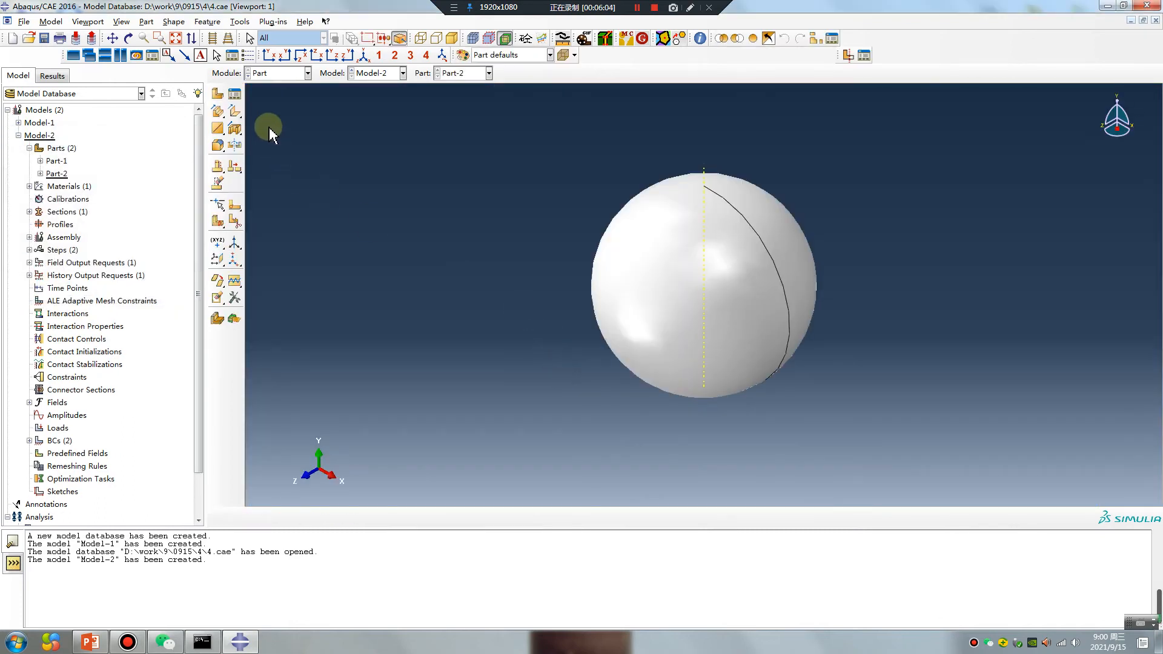
Step: Convert the solid sphere to a shell with the From Solid operation, using its whole cell
{"action": "left_click", "coordinate": [176, 25]}
{"action": "mouse_move", "coordinate": [182, 49]}
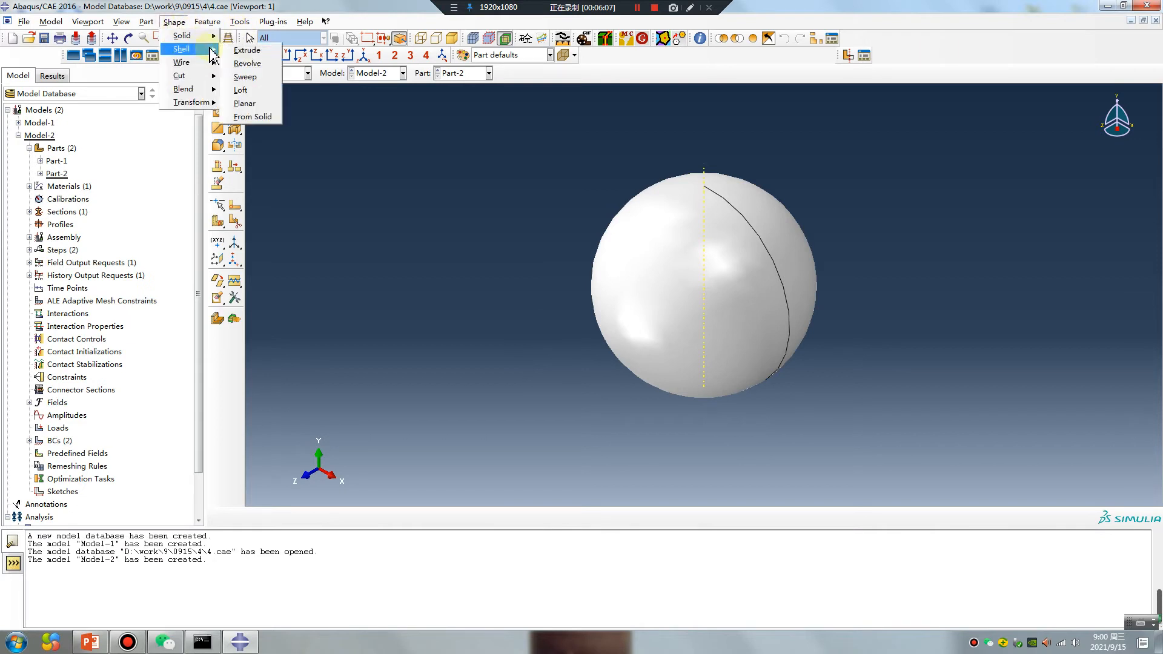
{"action": "left_click", "coordinate": [261, 115]}
{"action": "left_click_drag", "start_coordinate": [532, 143], "coordinate": [883, 447]}
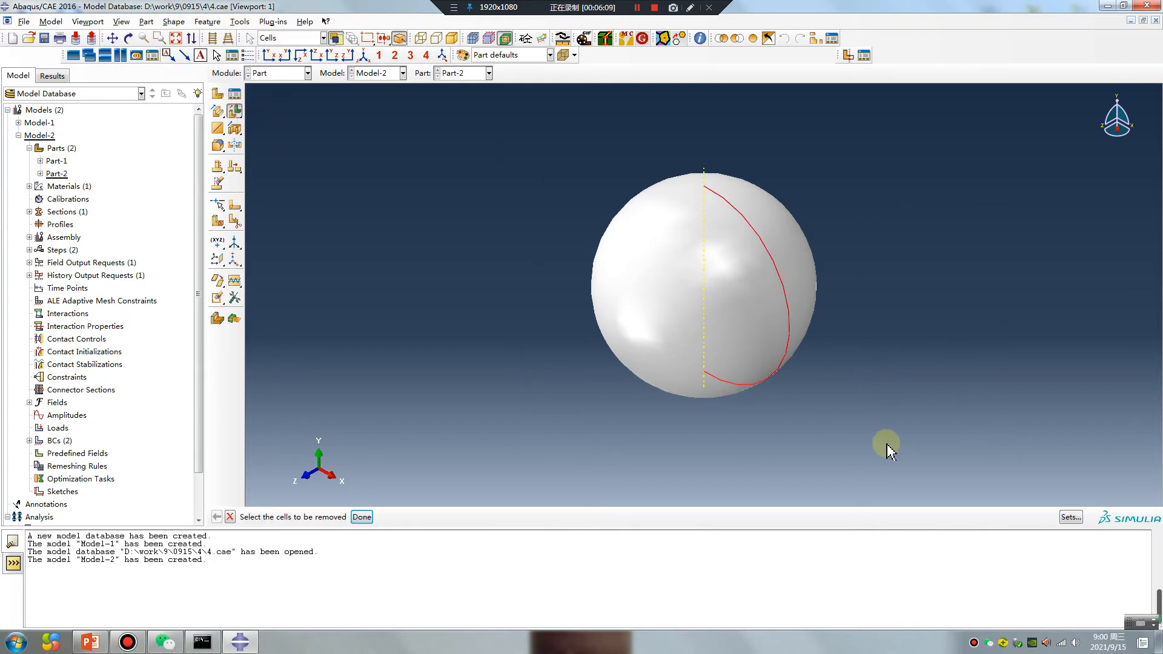
{"action": "left_click", "coordinate": [362, 518]}
Step: Create a reference point at the centre of the sphere
{"action": "left_click", "coordinate": [240, 21]}
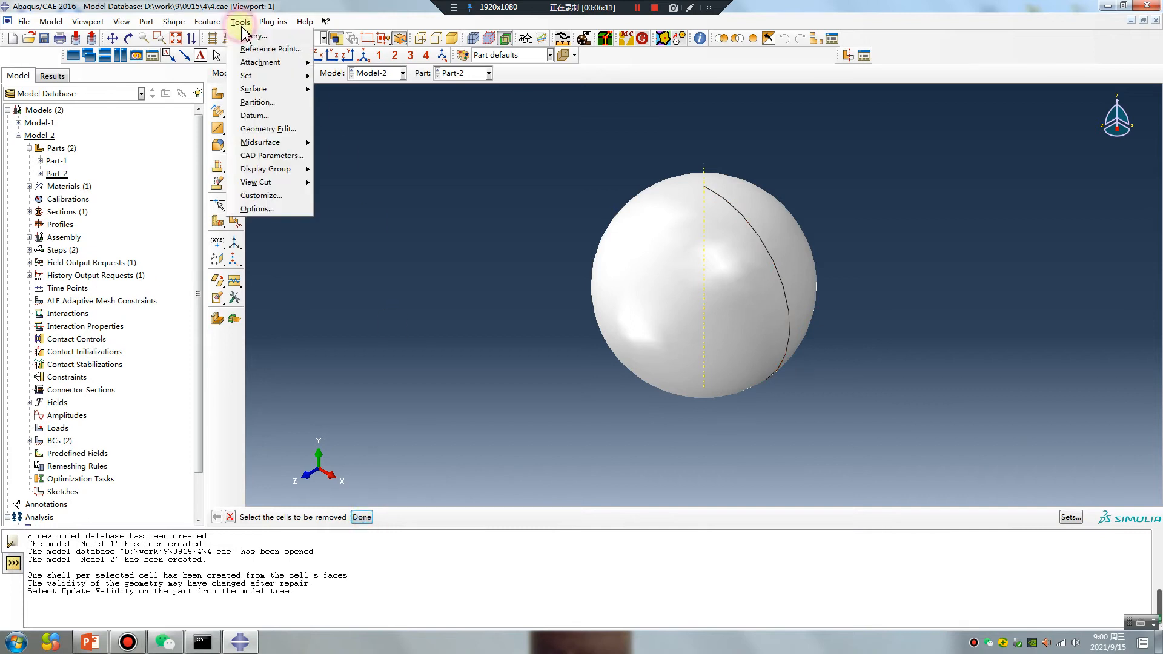
{"action": "left_click", "coordinate": [269, 50]}
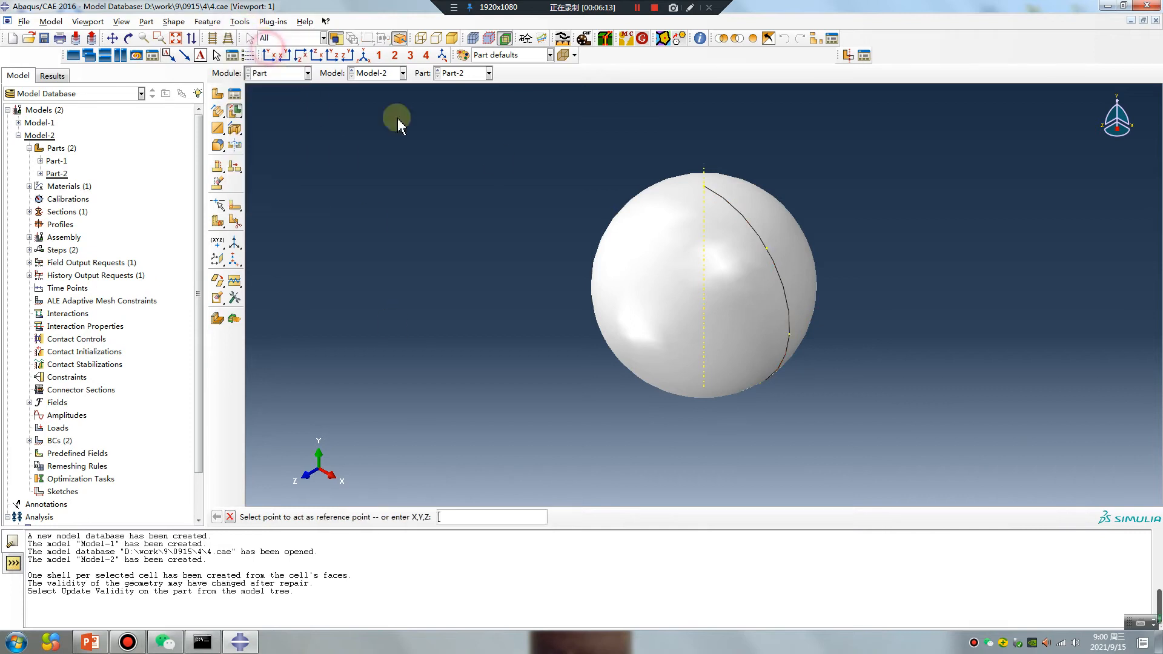
{"action": "left_click", "coordinate": [703, 287]}
{"action": "left_click_drag", "start_coordinate": [740, 328], "coordinate": [792, 273], "text": "ctrl+alt"}
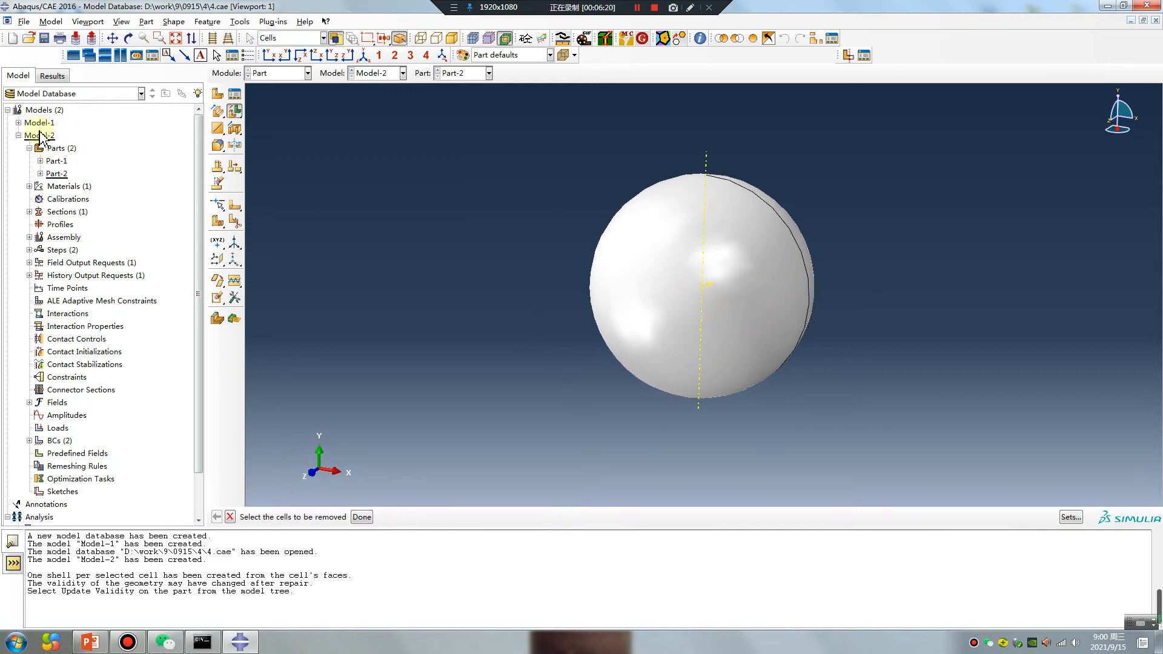
Step: Change the type of Part-2 to Discrete rigid
{"action": "right_click", "coordinate": [54, 174]}
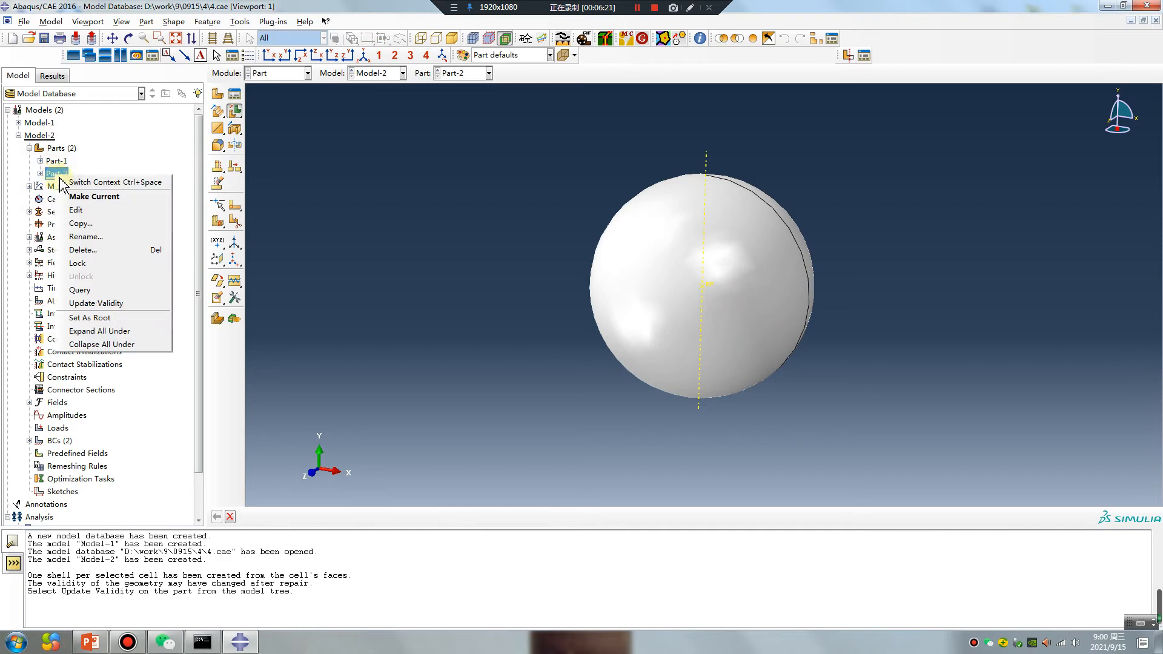
{"action": "left_click", "coordinate": [82, 209]}
{"action": "left_click", "coordinate": [49, 282]}
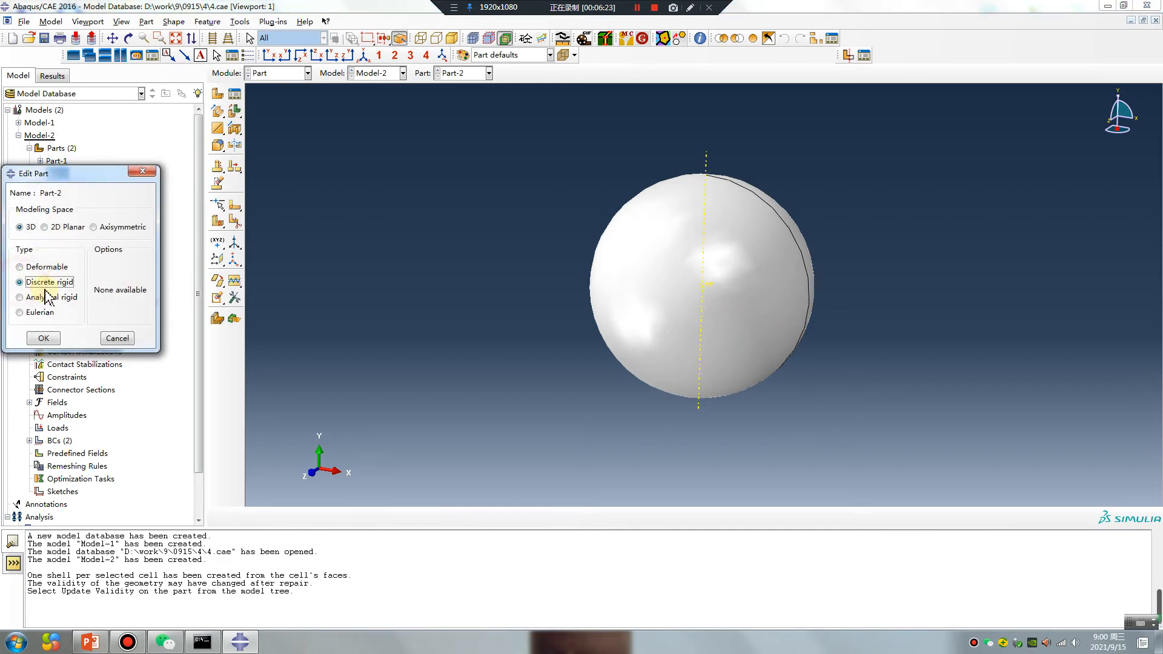
{"action": "left_click", "coordinate": [43, 338]}
Step: Add a dependent instance of Part-2 to the assembly with auto-offset from other instances enabled
{"action": "left_click", "coordinate": [276, 72]}
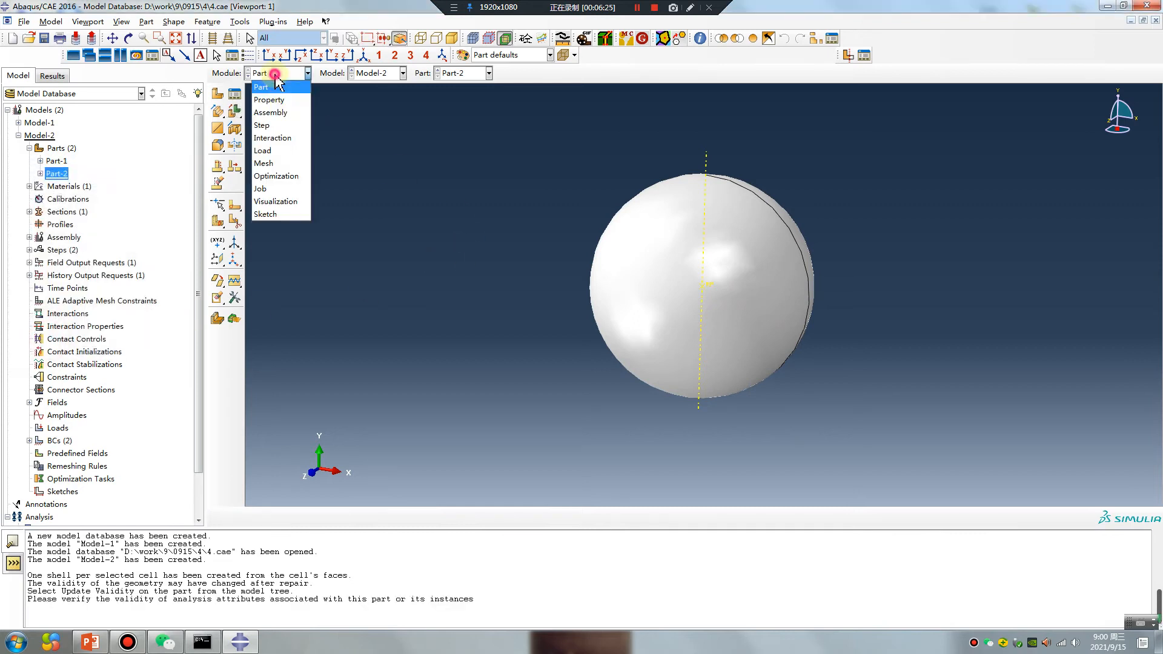
{"action": "left_click", "coordinate": [271, 113]}
{"action": "left_click", "coordinate": [217, 94]}
{"action": "left_click", "coordinate": [52, 252]}
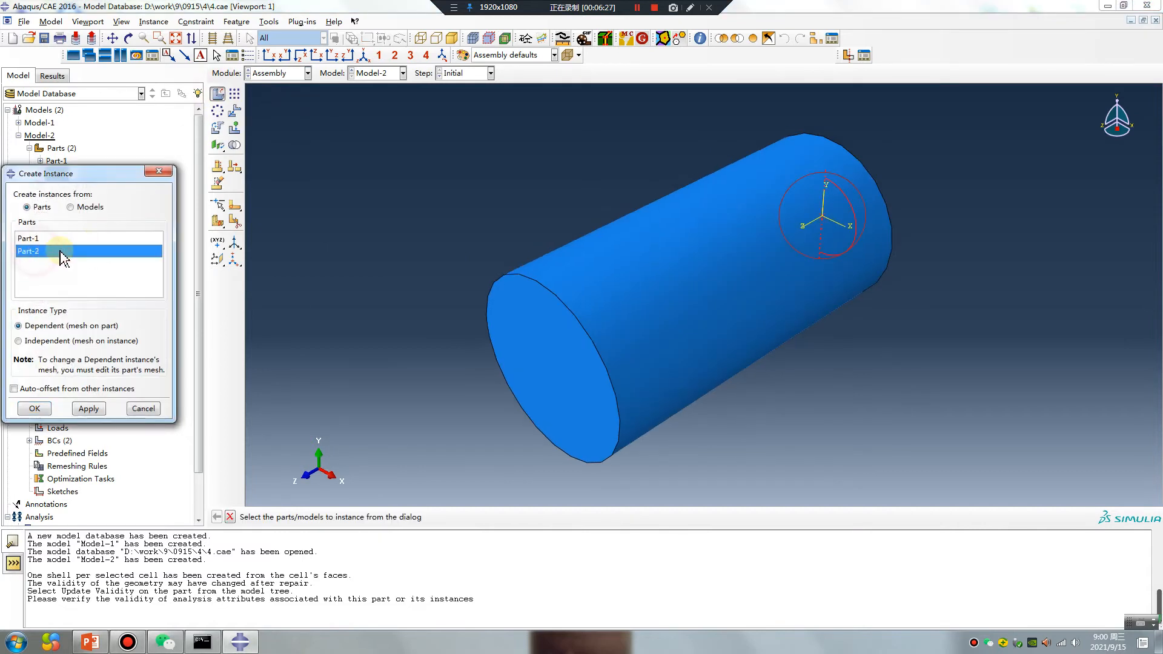
{"action": "left_click", "coordinate": [14, 389]}
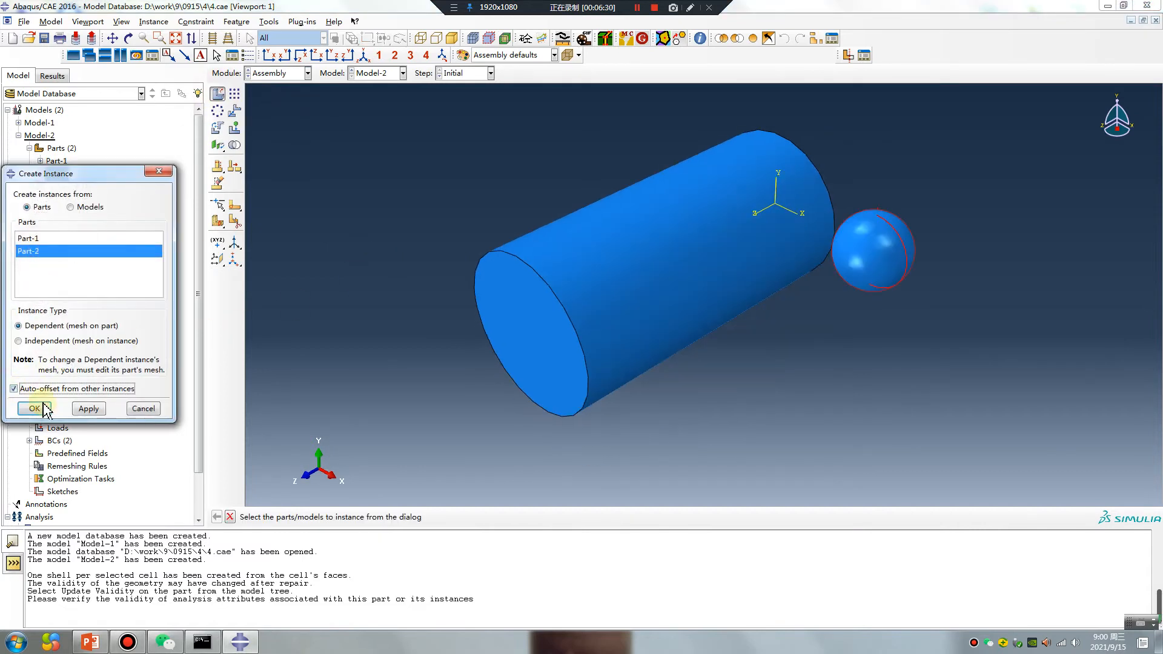
{"action": "left_click", "coordinate": [35, 408]}
Step: Translate the sphere instance from 0,0,0 to 0,0,20 and check its position beside the cylinder
{"action": "left_click_drag", "start_coordinate": [644, 293], "coordinate": [662, 278], "text": "ctrl+alt"}
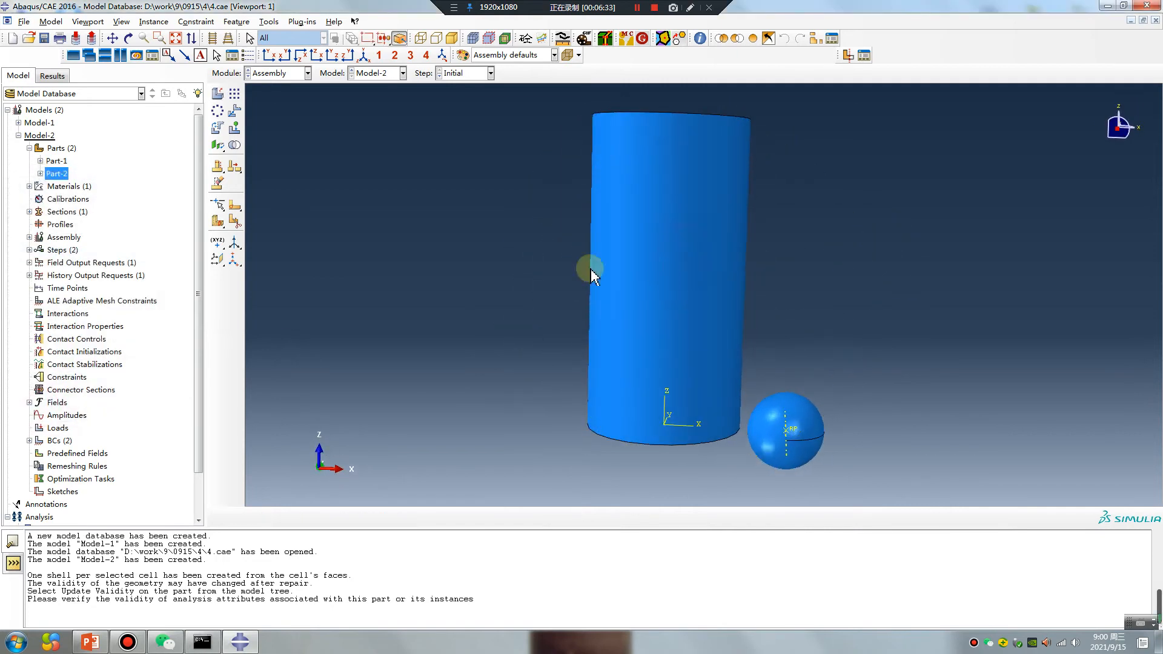
{"action": "left_click", "coordinate": [235, 111]}
{"action": "left_click", "coordinate": [787, 431]}
{"action": "middle_click", "coordinate": [717, 477]}
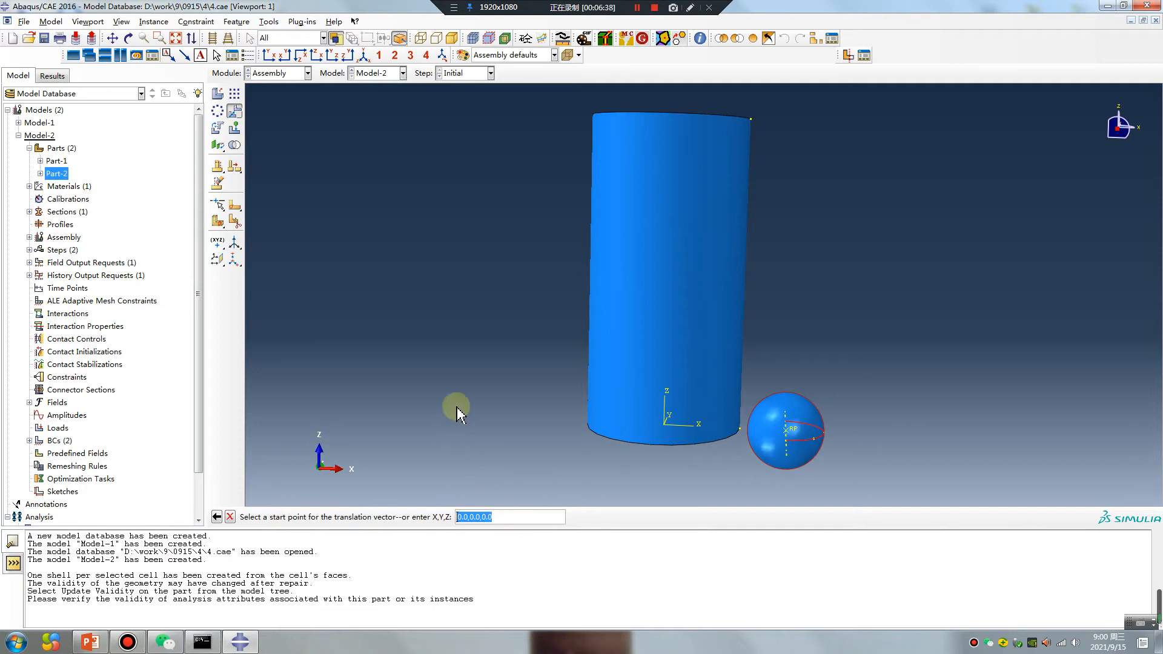
{"action": "left_click", "coordinate": [510, 518]}
{"action": "key", "text": "Return"}
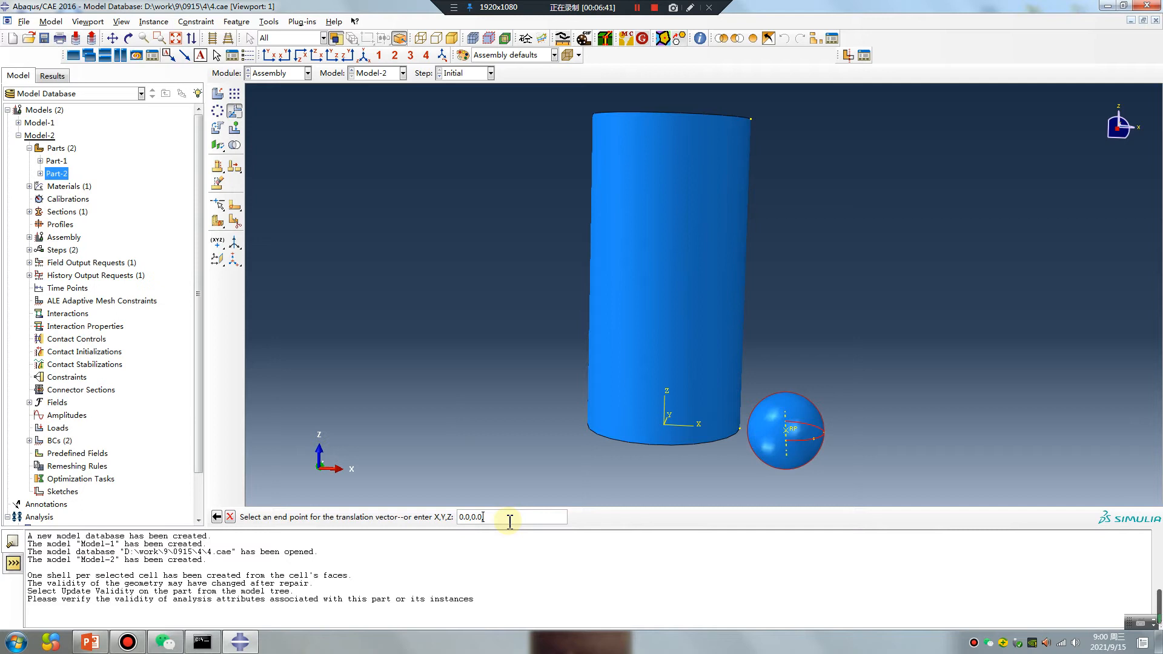
{"action": "key", "text": "Return"}
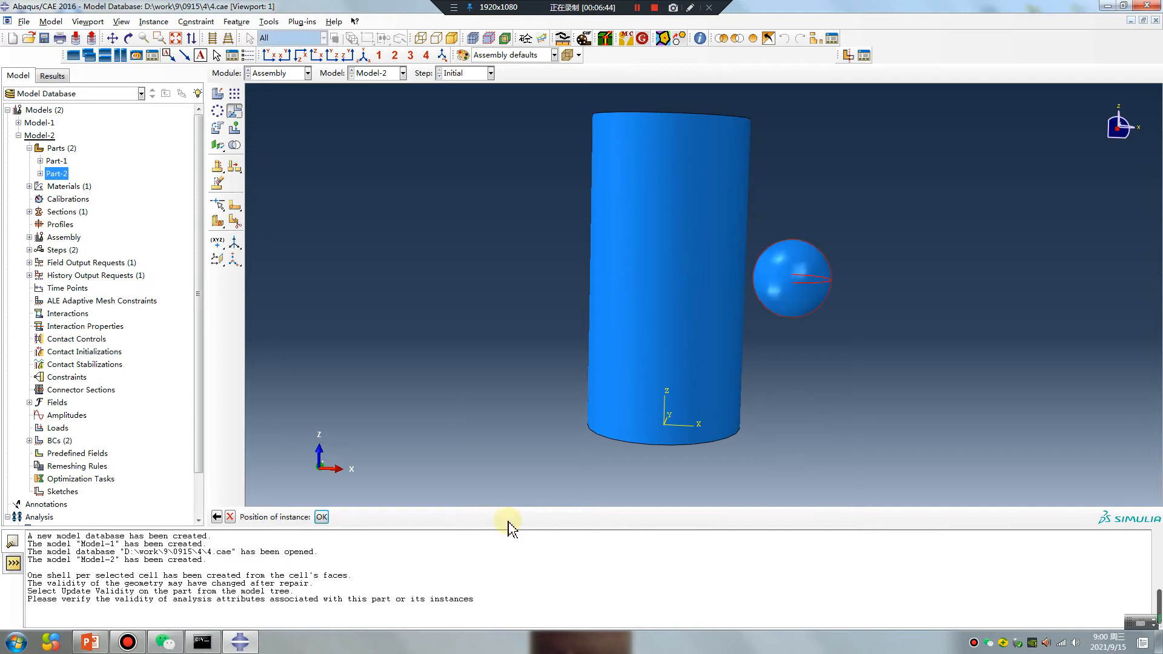
{"action": "left_click", "coordinate": [322, 517]}
{"action": "left_click_drag", "start_coordinate": [699, 313], "coordinate": [681, 363], "text": "ctrl+alt"}
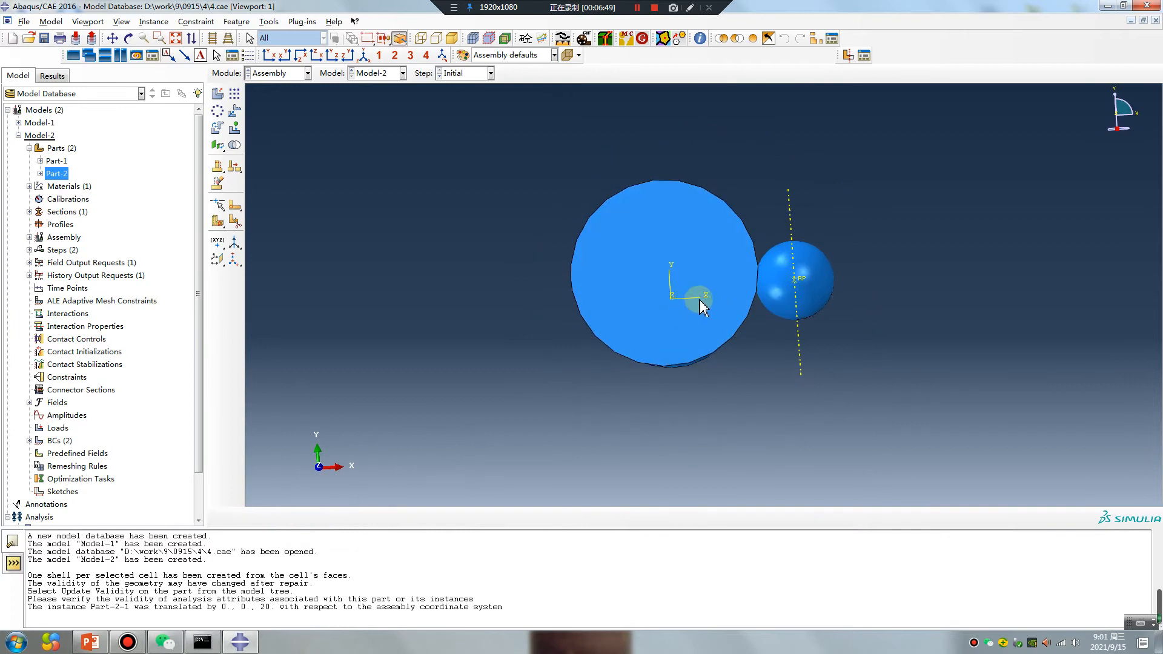
{"action": "left_click_drag", "start_coordinate": [558, 330], "coordinate": [740, 182], "text": "ctrl+alt"}
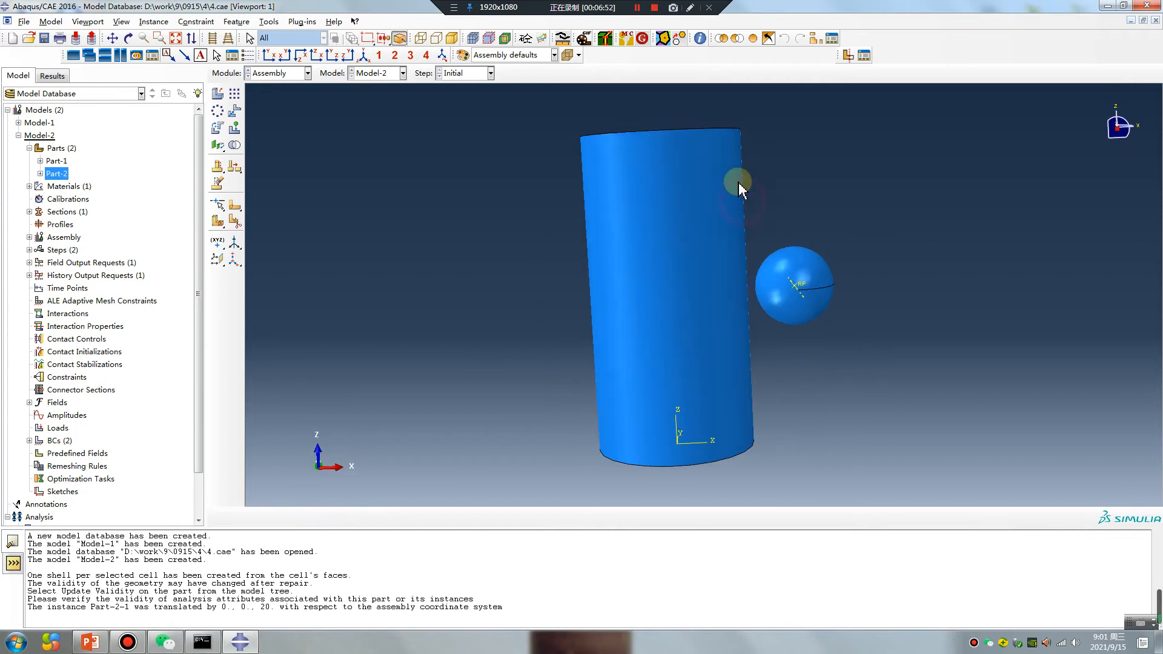
Step: Replace the Static, General procedure of Step-1 with Dynamic, Explicit and set its time period to 0.01
{"action": "left_click", "coordinate": [274, 73]}
{"action": "left_click", "coordinate": [264, 125]}
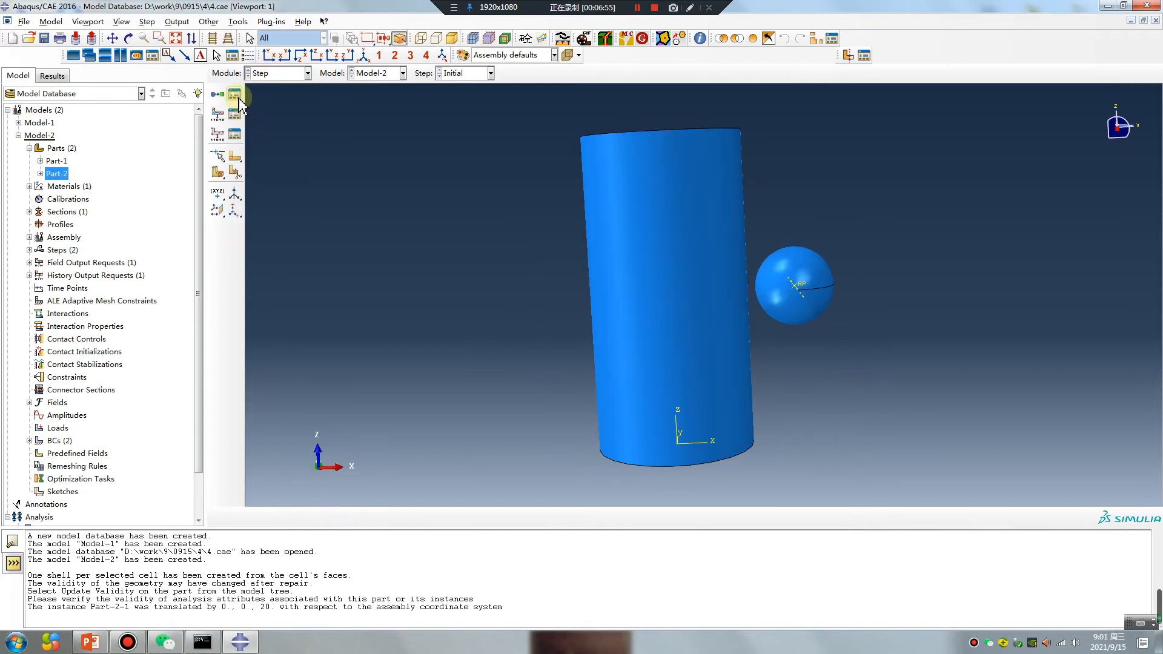
{"action": "left_click", "coordinate": [235, 95]}
{"action": "left_click", "coordinate": [265, 263]}
{"action": "left_click", "coordinate": [256, 440]}
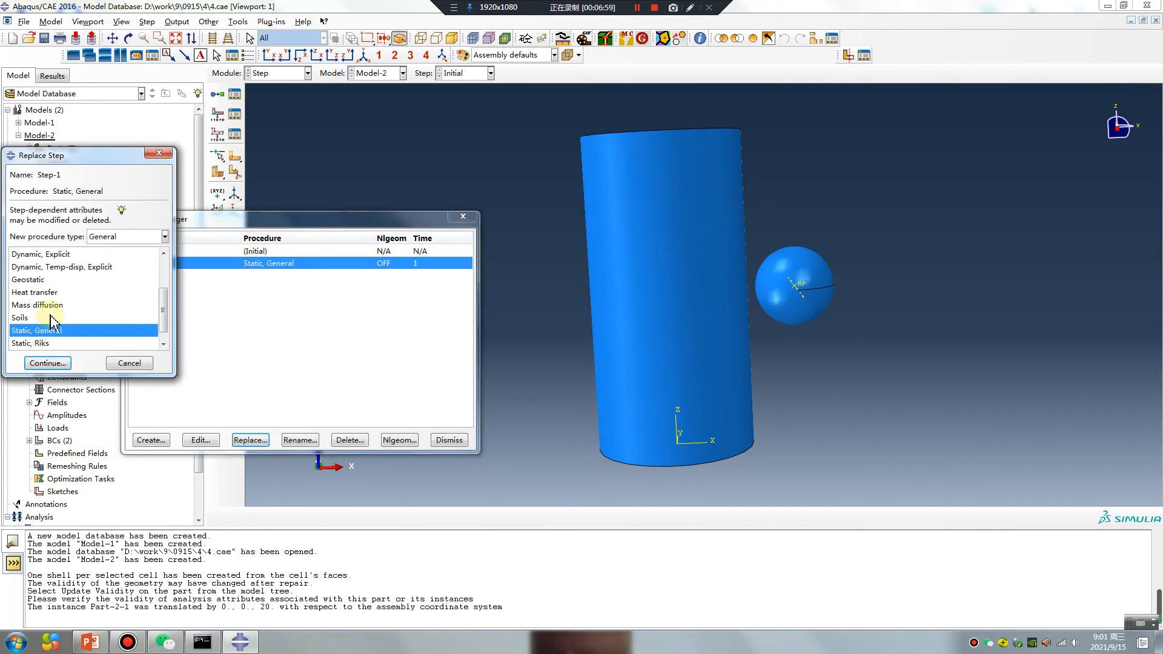
{"action": "scroll", "coordinate": [59, 319], "scroll_direction": "up", "scroll_amount": 1}
{"action": "left_click", "coordinate": [61, 291]}
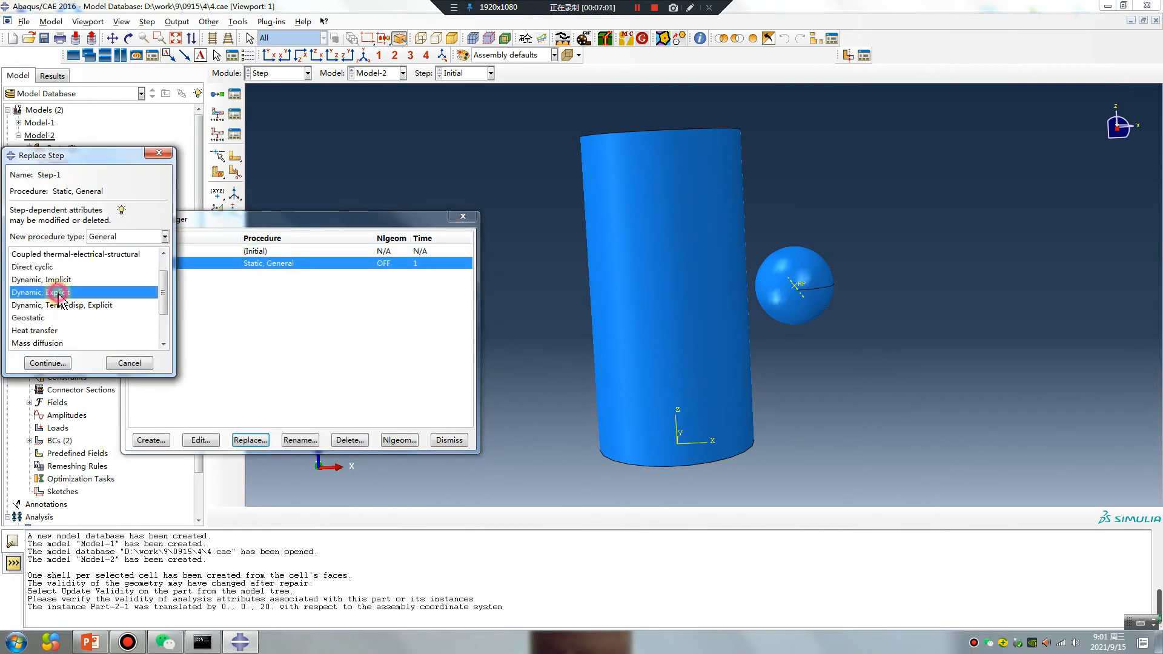
{"action": "left_click", "coordinate": [48, 363]}
{"action": "double_click", "coordinate": [425, 215]}
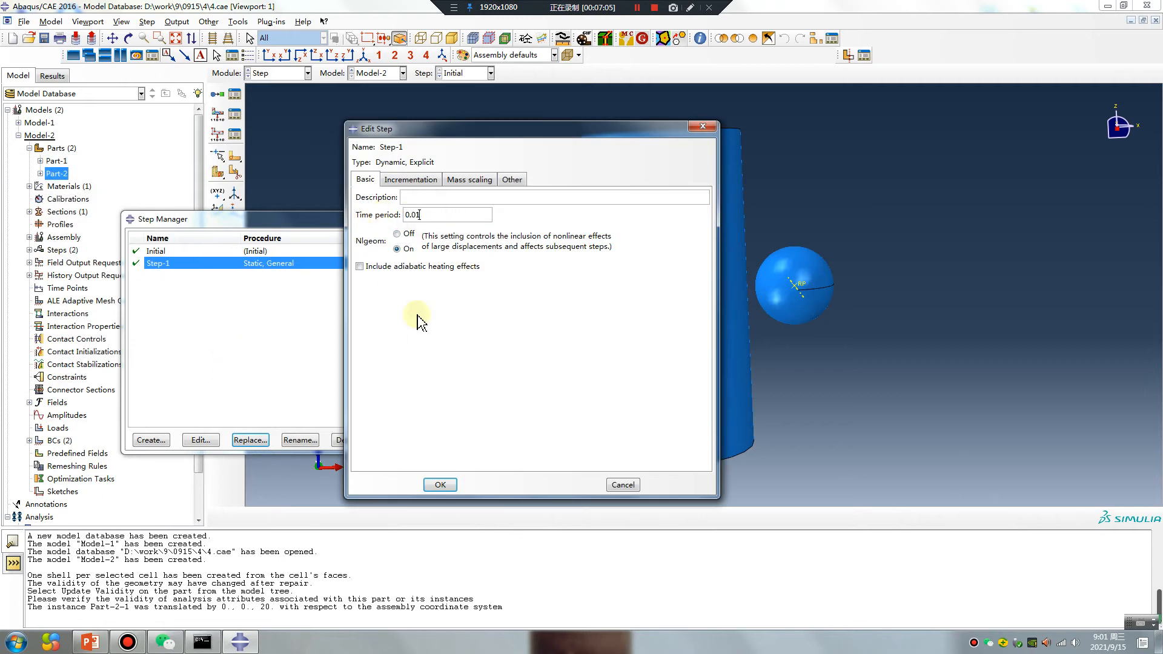
{"action": "left_click", "coordinate": [441, 485]}
{"action": "left_click", "coordinate": [467, 212]}
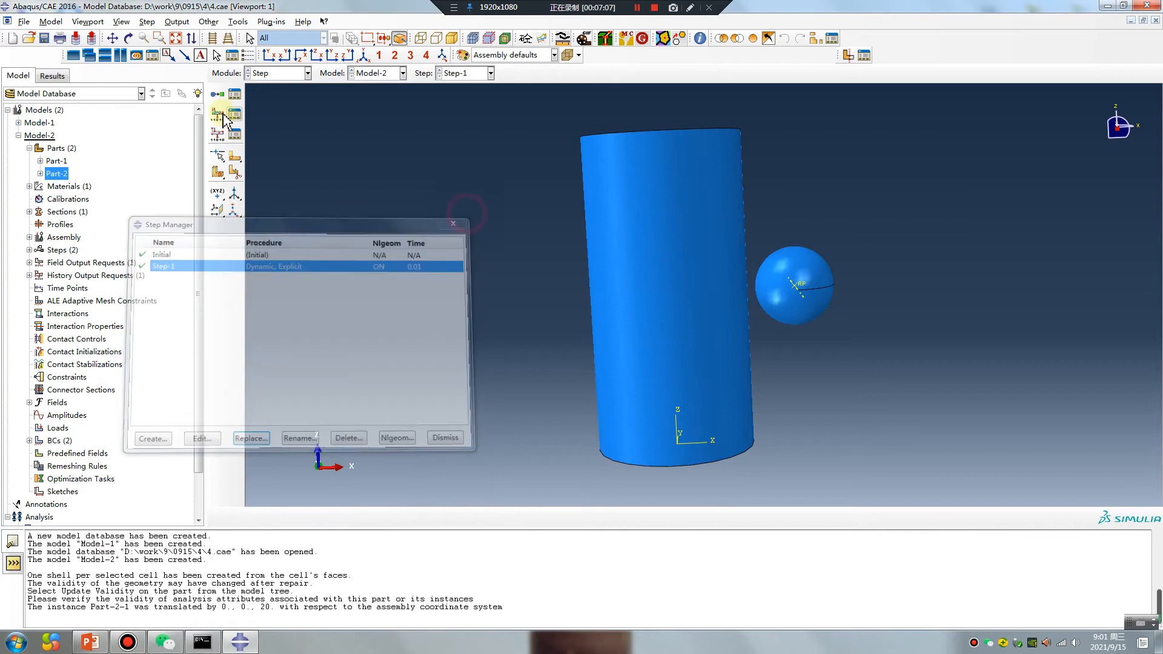
Step: Set field output request F-Output-1 to 50 evenly spaced time intervals and deselect all Volume/Thickness/Coordinates variables
{"action": "left_click", "coordinate": [234, 114]}
{"action": "double_click", "coordinate": [750, 255]}
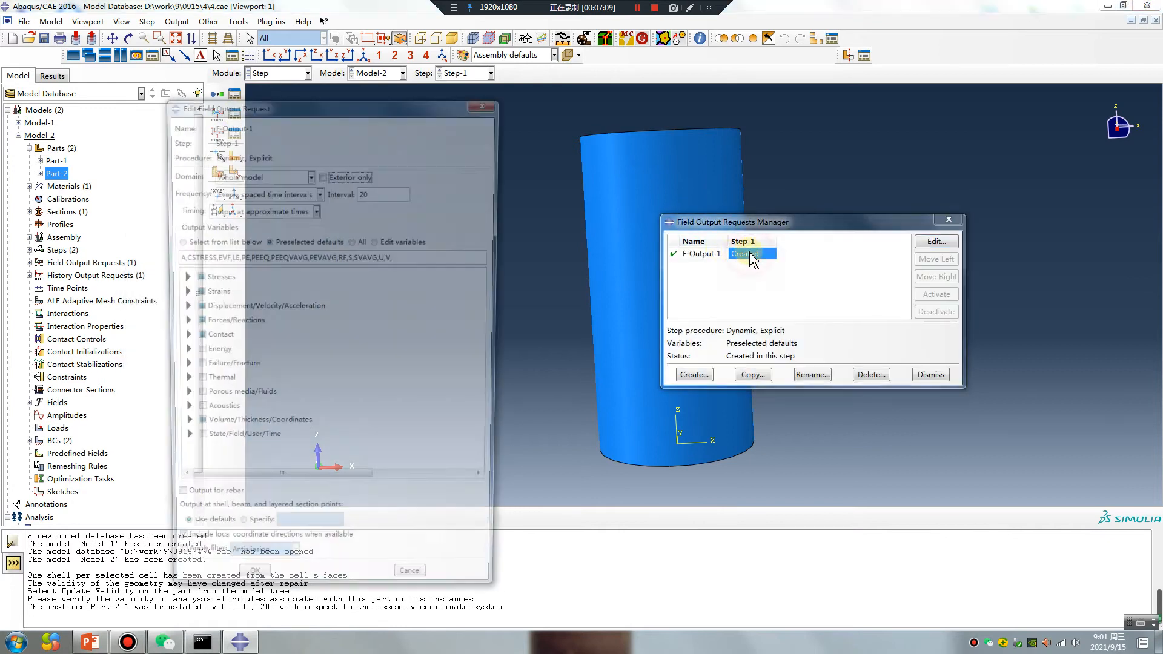
{"action": "left_click_drag", "start_coordinate": [376, 191], "coordinate": [347, 198]}
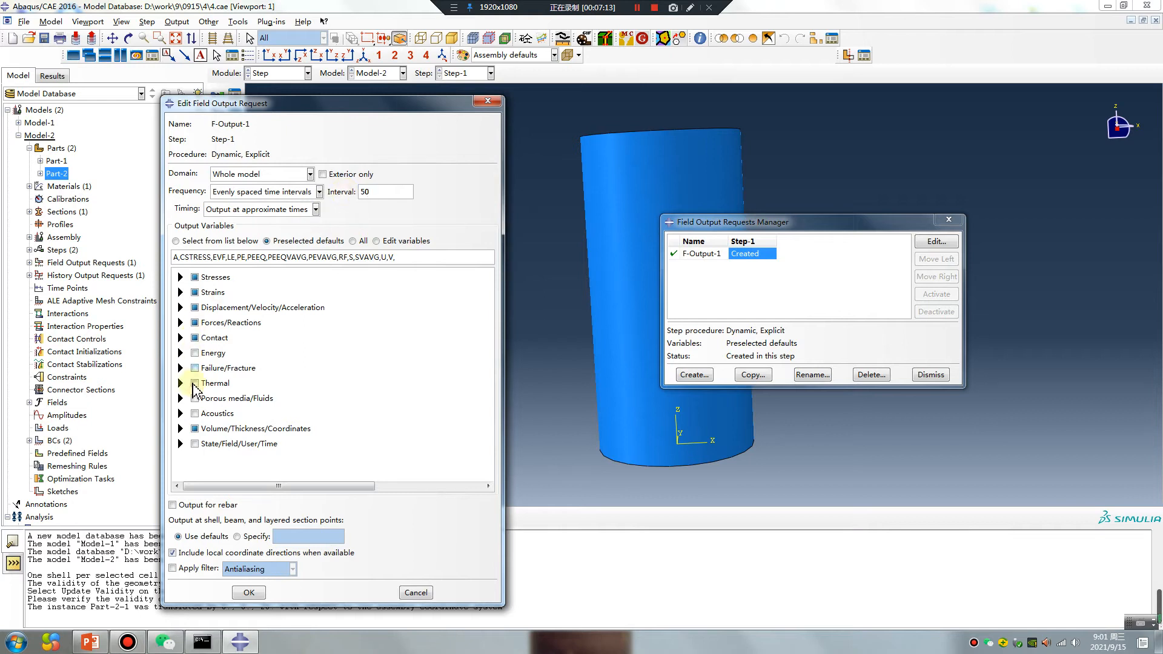
{"action": "left_click", "coordinate": [203, 429]}
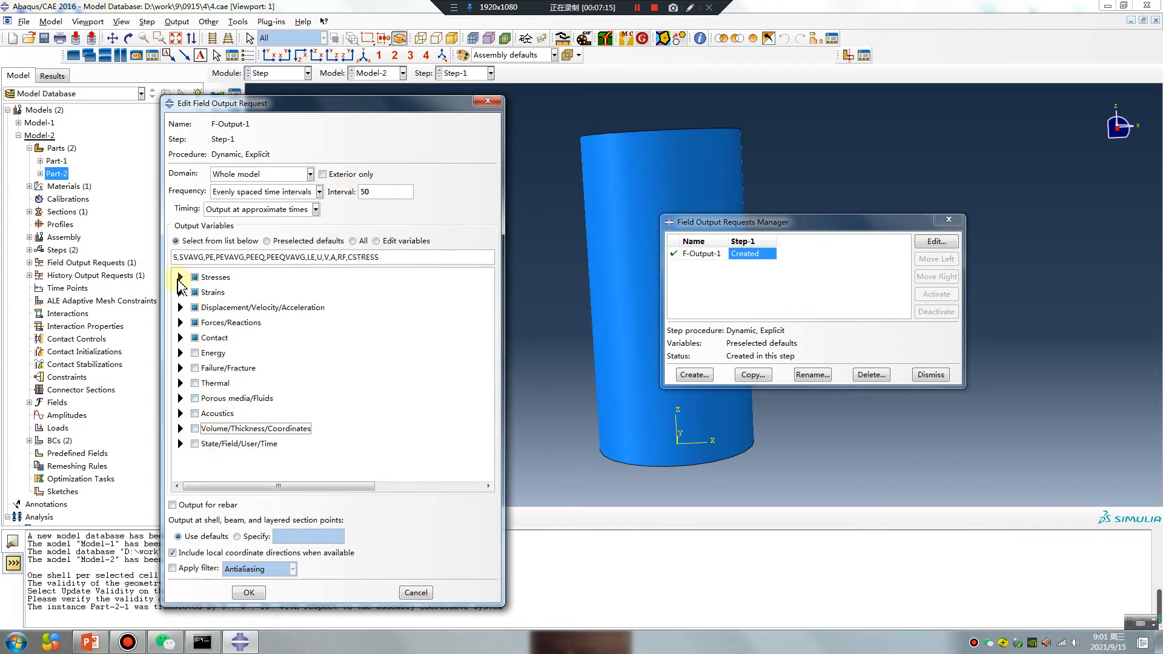
Step: Remove the volume-averaged variables SVAVG, PEVAVG and PEEQVAVG from field output request F-Output-1, keeping the accelerations A
{"action": "left_click", "coordinate": [180, 277]}
{"action": "left_click", "coordinate": [205, 307]}
{"action": "left_click", "coordinate": [180, 277]}
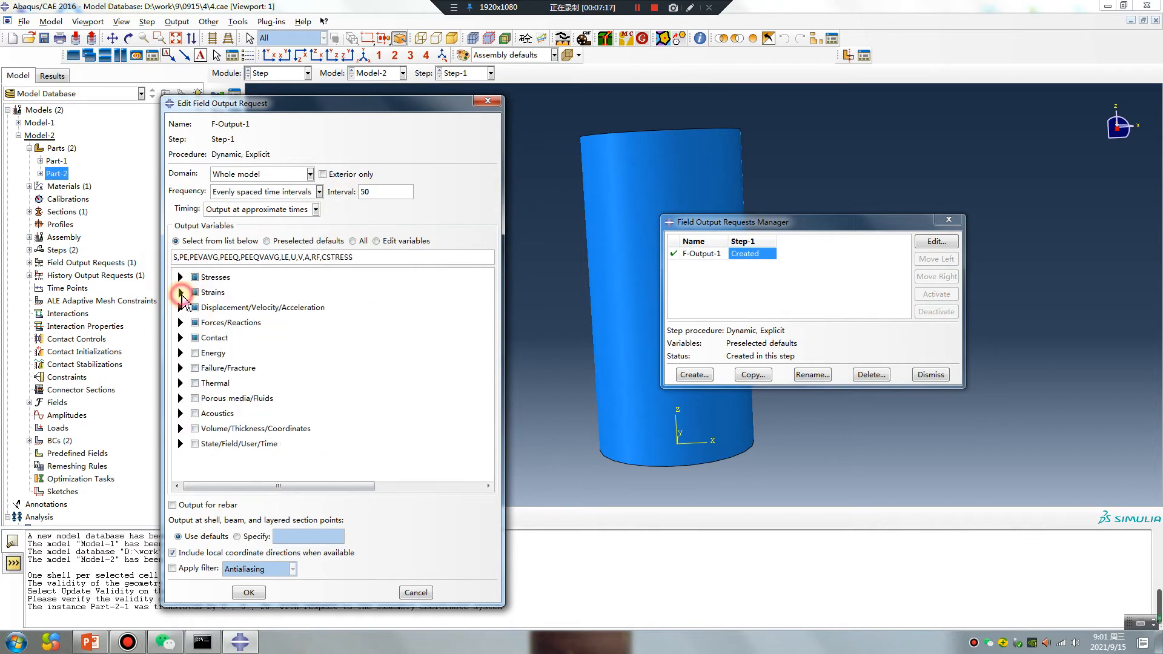
{"action": "left_click", "coordinate": [180, 292]}
{"action": "left_click", "coordinate": [209, 343]}
{"action": "left_click", "coordinate": [210, 382]}
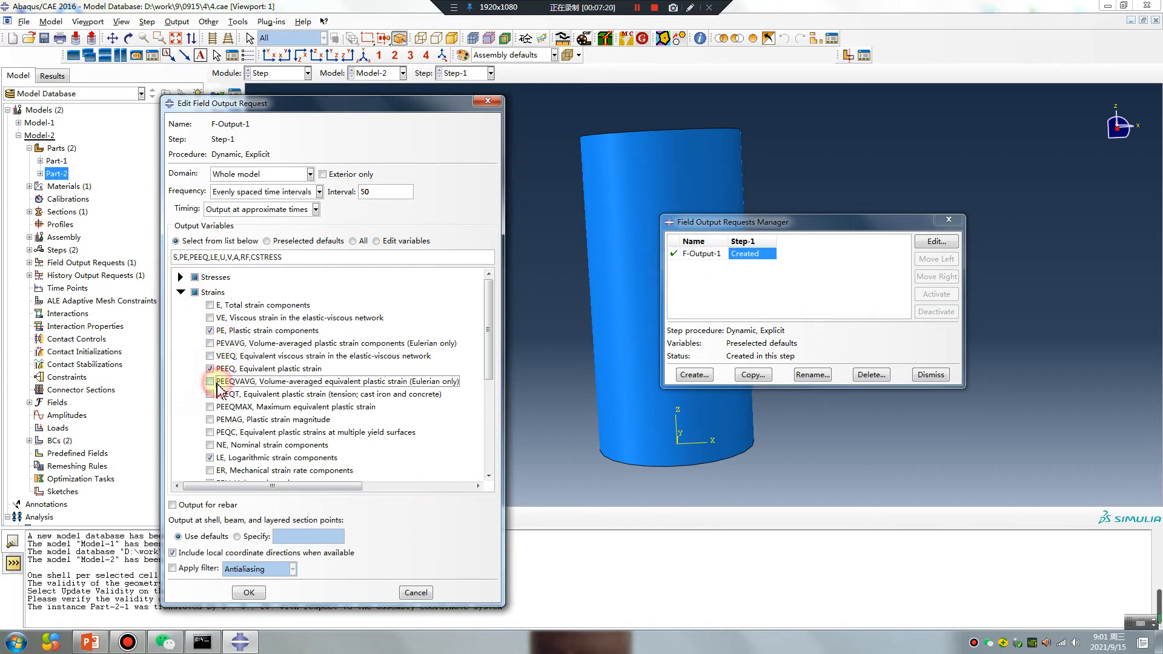
{"action": "left_click", "coordinate": [181, 292]}
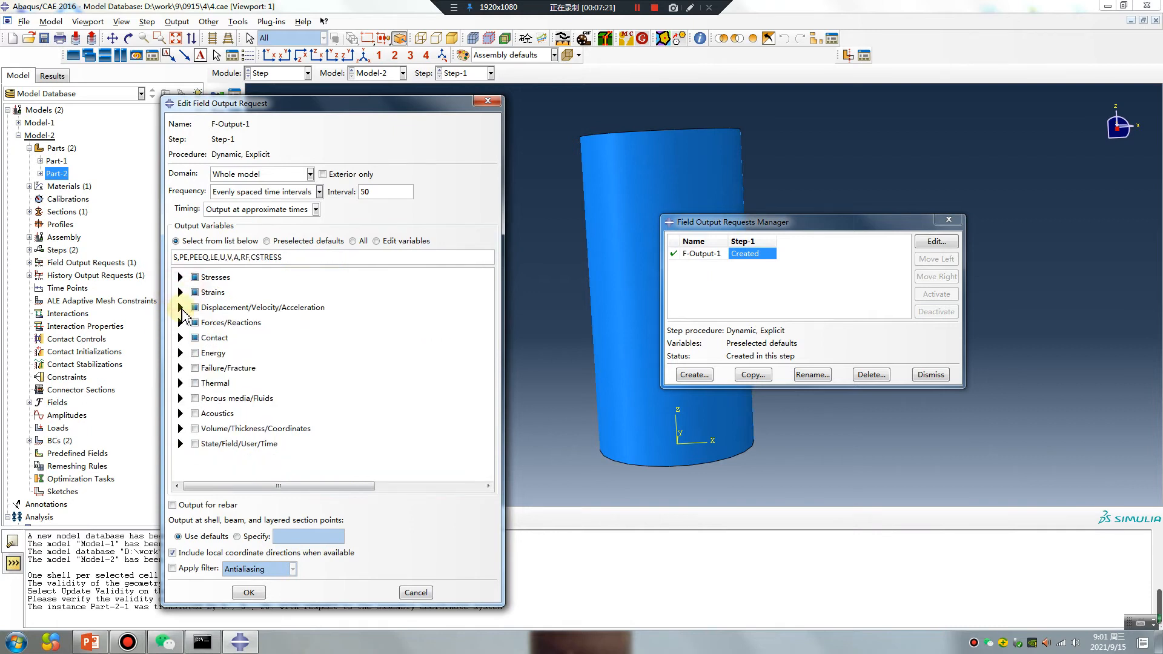
{"action": "left_click", "coordinate": [181, 307]}
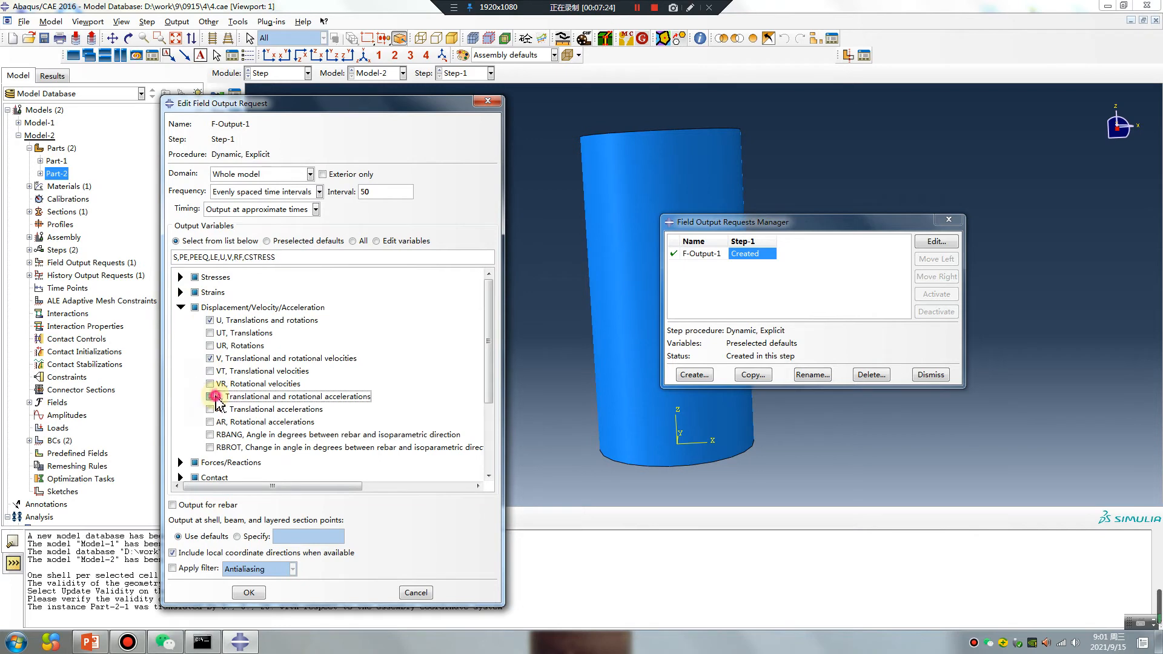
{"action": "left_click", "coordinate": [181, 307]}
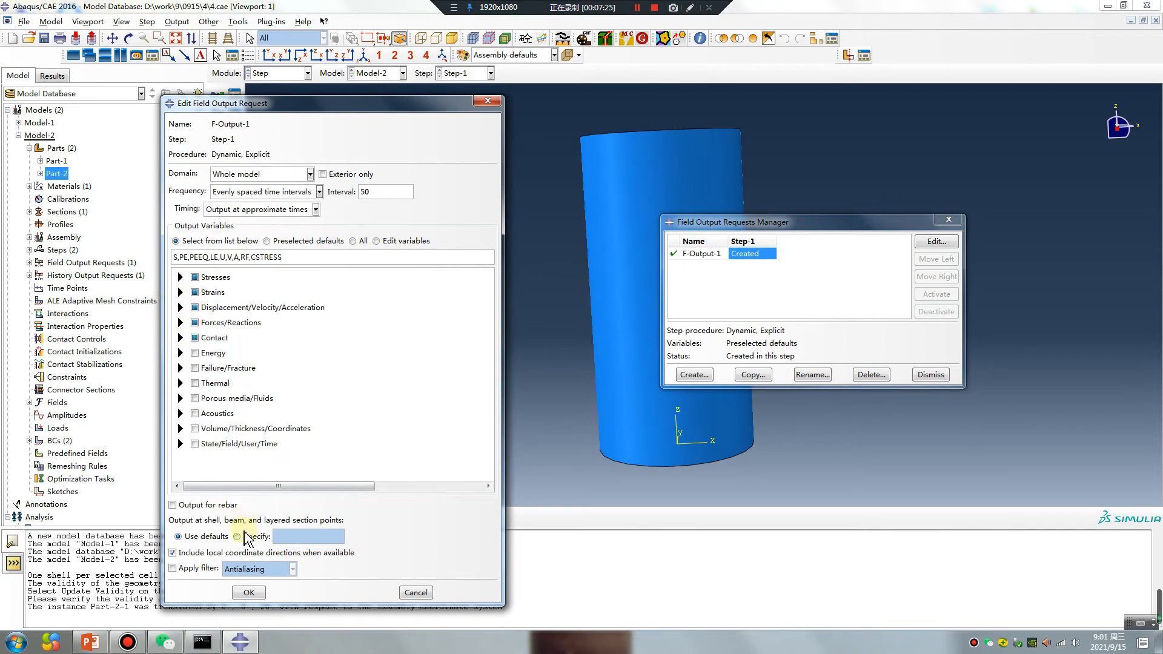
{"action": "left_click", "coordinate": [249, 593]}
Step: Limit history output request H-Output-1 to the energy totals ALLIE and ALLKE, and close both output request managers
{"action": "left_click", "coordinate": [235, 135]}
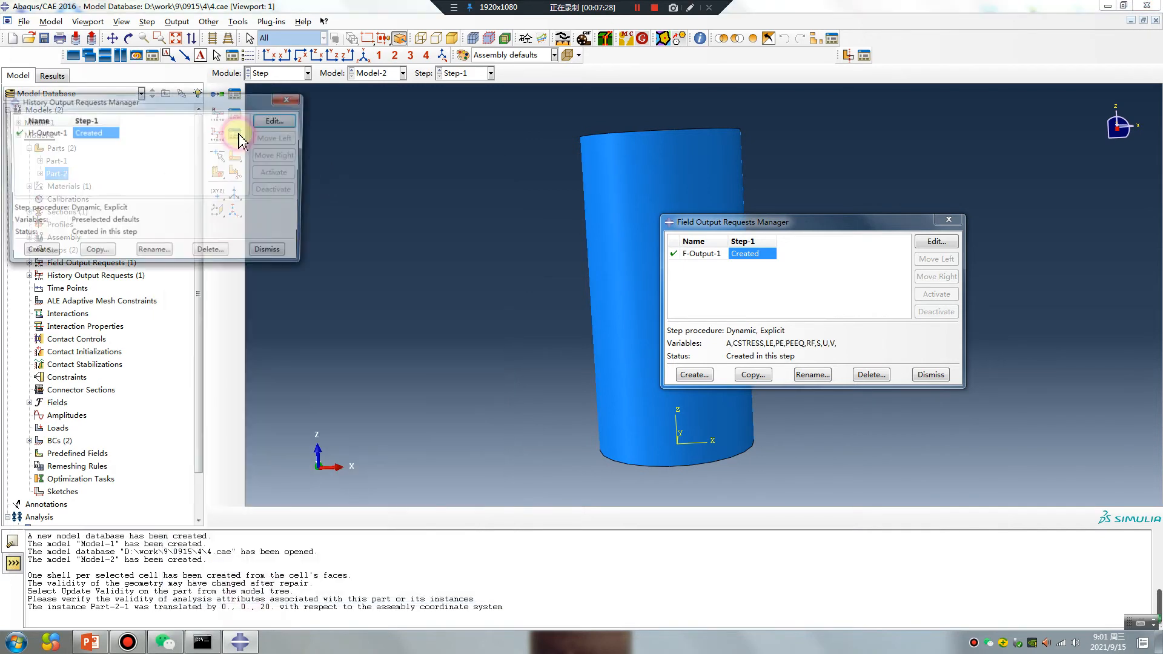
{"action": "double_click", "coordinate": [92, 132]}
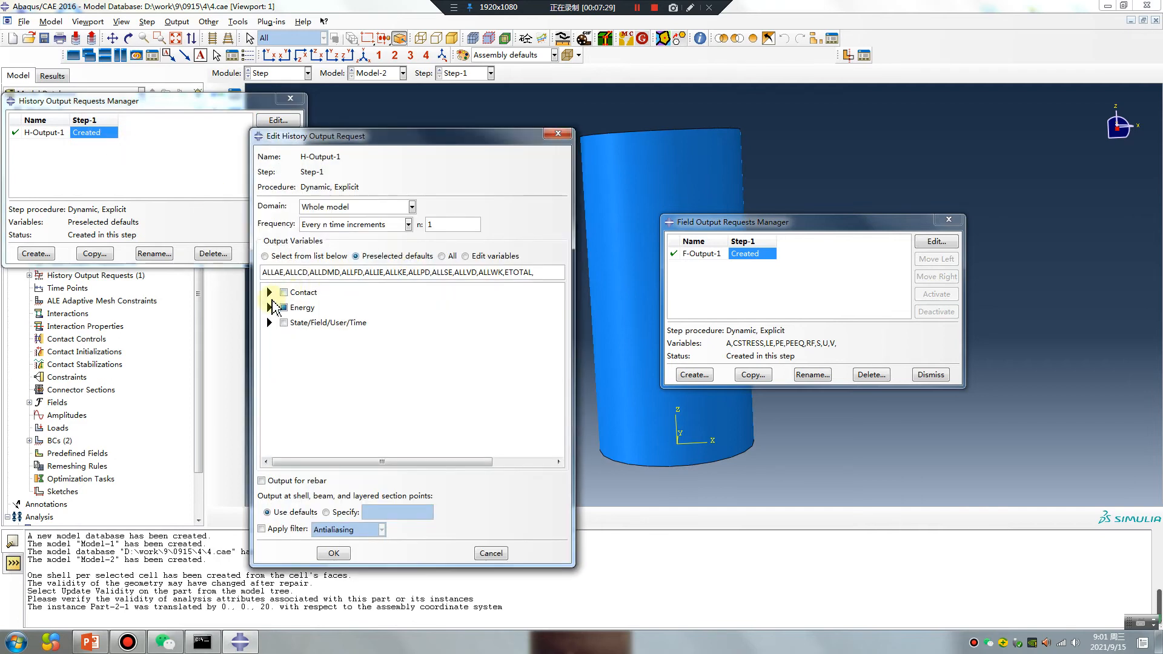
{"action": "left_click", "coordinate": [269, 307]}
{"action": "left_click", "coordinate": [283, 307]}
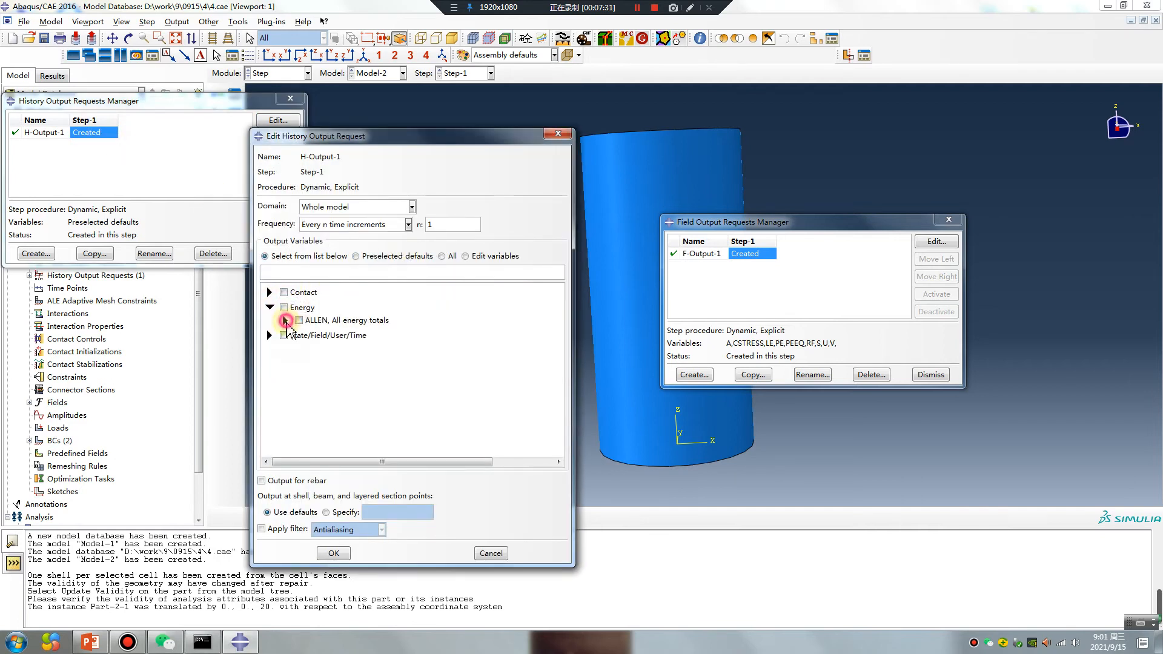
{"action": "left_click", "coordinate": [285, 320]}
{"action": "left_click", "coordinate": [332, 396]}
{"action": "left_click", "coordinate": [332, 409]}
{"action": "left_click", "coordinate": [334, 553]}
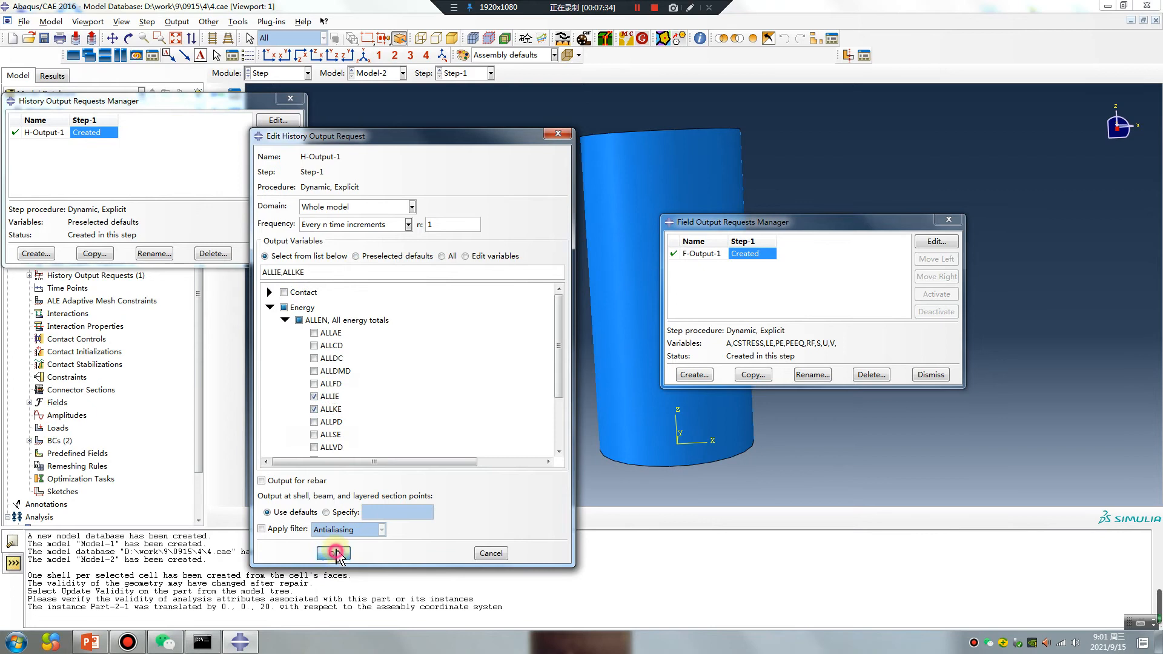
{"action": "left_click", "coordinate": [289, 98]}
{"action": "left_click", "coordinate": [948, 219]}
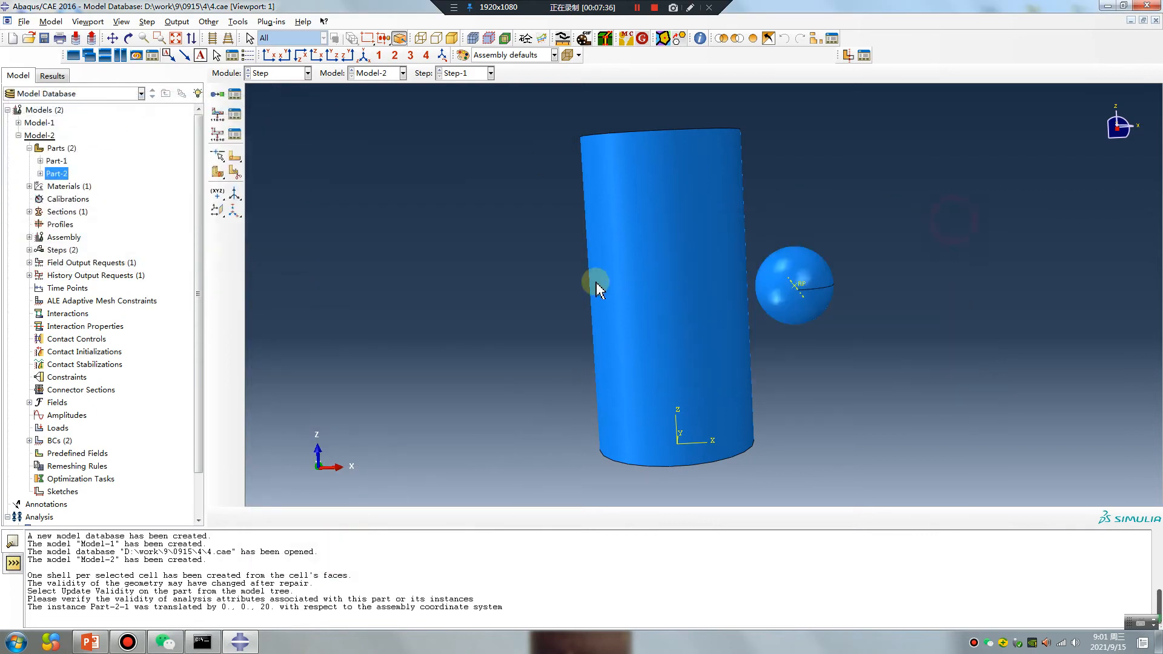
Step: Create a point mass/inertia named Inertia-1 in the Interaction module on the sphere's reference point
{"action": "left_click", "coordinate": [284, 74]}
{"action": "left_click", "coordinate": [286, 136]}
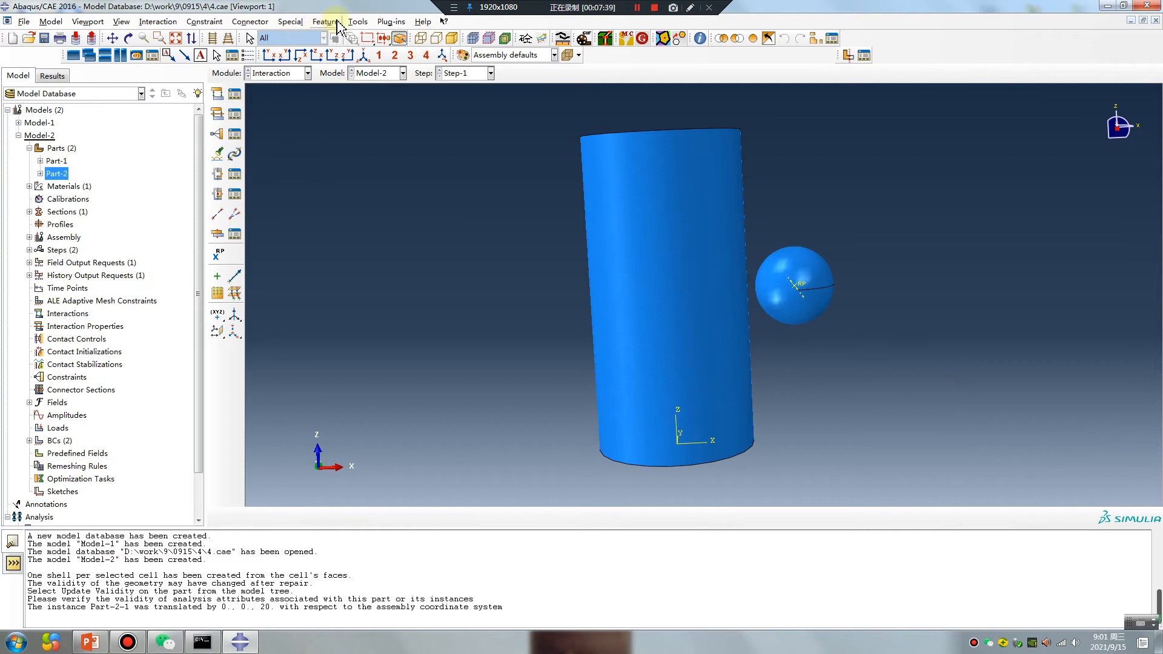
{"action": "left_click", "coordinate": [290, 21]}
{"action": "mouse_move", "coordinate": [303, 35]}
{"action": "left_click", "coordinate": [364, 35]}
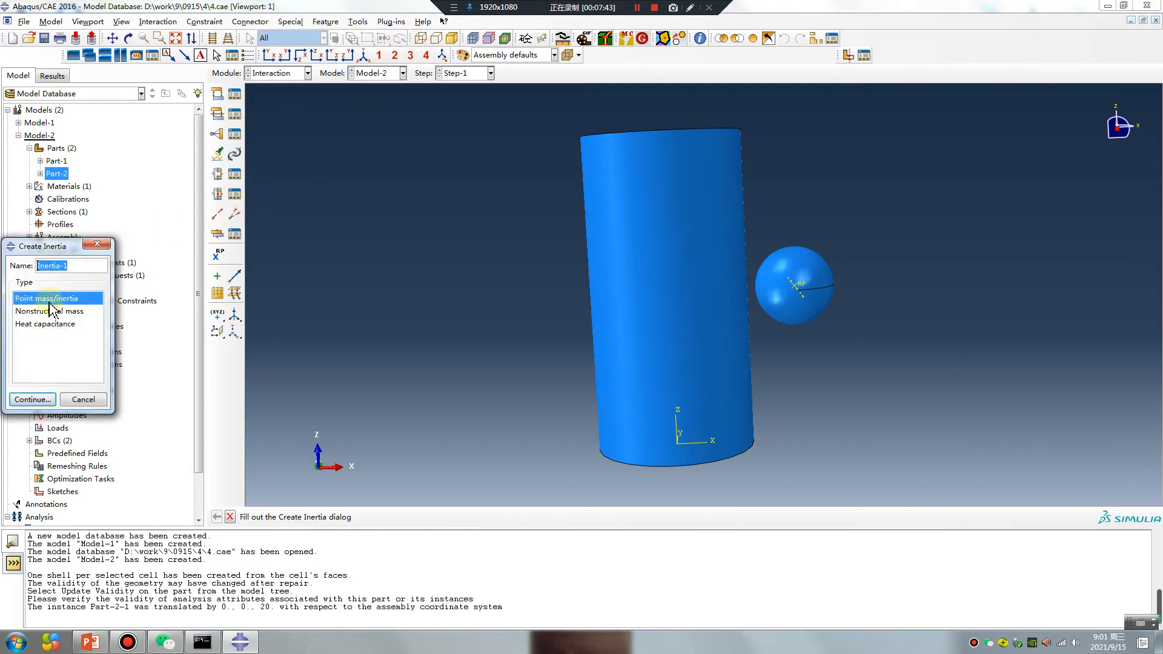
{"action": "left_click", "coordinate": [36, 398]}
{"action": "left_click", "coordinate": [793, 315]}
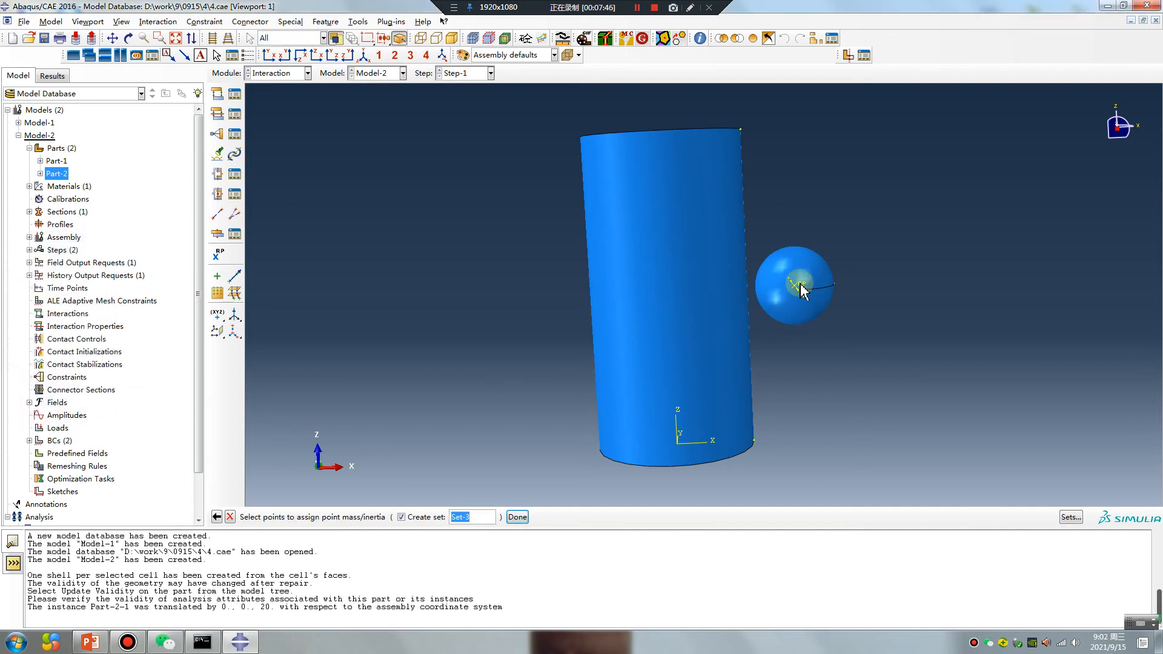
{"action": "middle_click", "coordinate": [512, 311]}
Step: Set the isotropic mass of Inertia-1 to 0.1 and its rotary inertias I11, I22 and I33 to 0.1 each
{"action": "left_click", "coordinate": [85, 368]}
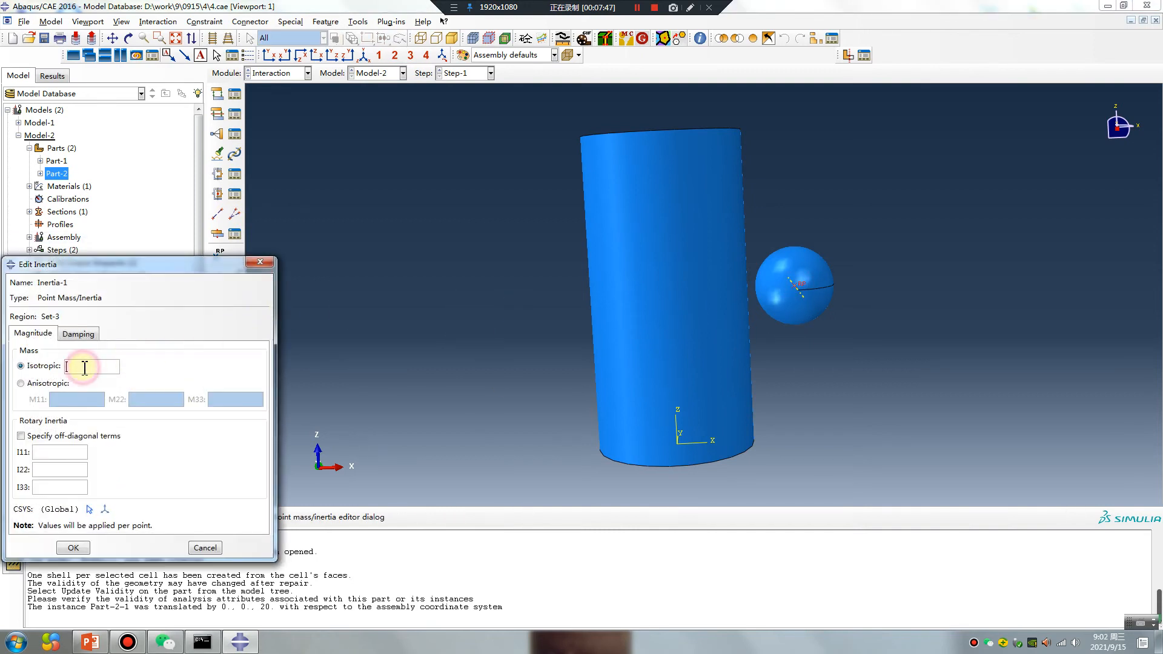
{"action": "type", "text": "0.1"}
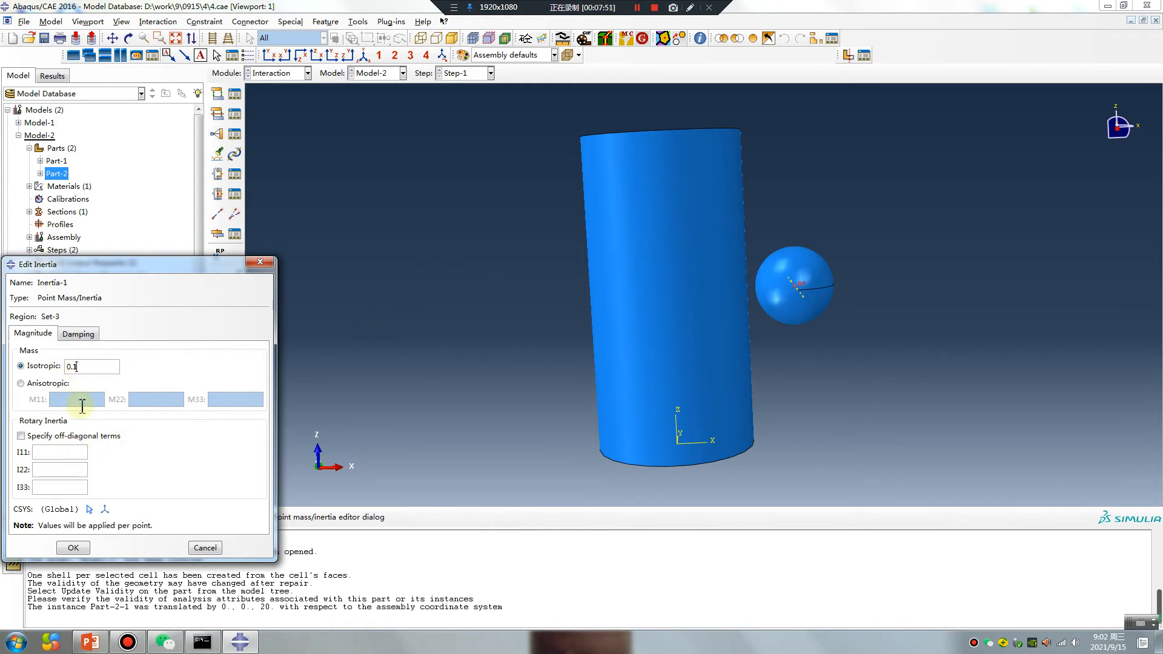
{"action": "left_click", "coordinate": [54, 470]}
{"action": "type", "text": "0.1"}
{"action": "left_click", "coordinate": [61, 487]}
{"action": "type", "text": "0.1"}
{"action": "left_click_drag", "start_coordinate": [79, 368], "coordinate": [58, 377]}
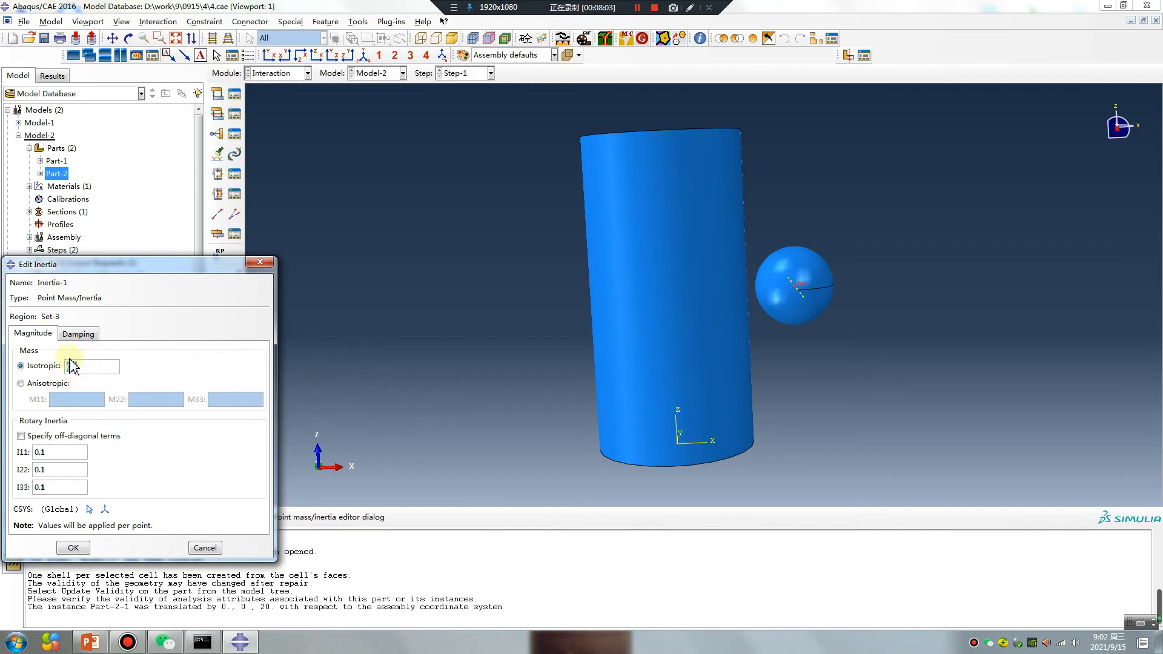
{"action": "left_click_drag", "start_coordinate": [89, 366], "coordinate": [67, 369]}
{"action": "left_click", "coordinate": [690, 7]}
{"action": "left_click_drag", "start_coordinate": [204, 284], "coordinate": [422, 280]}
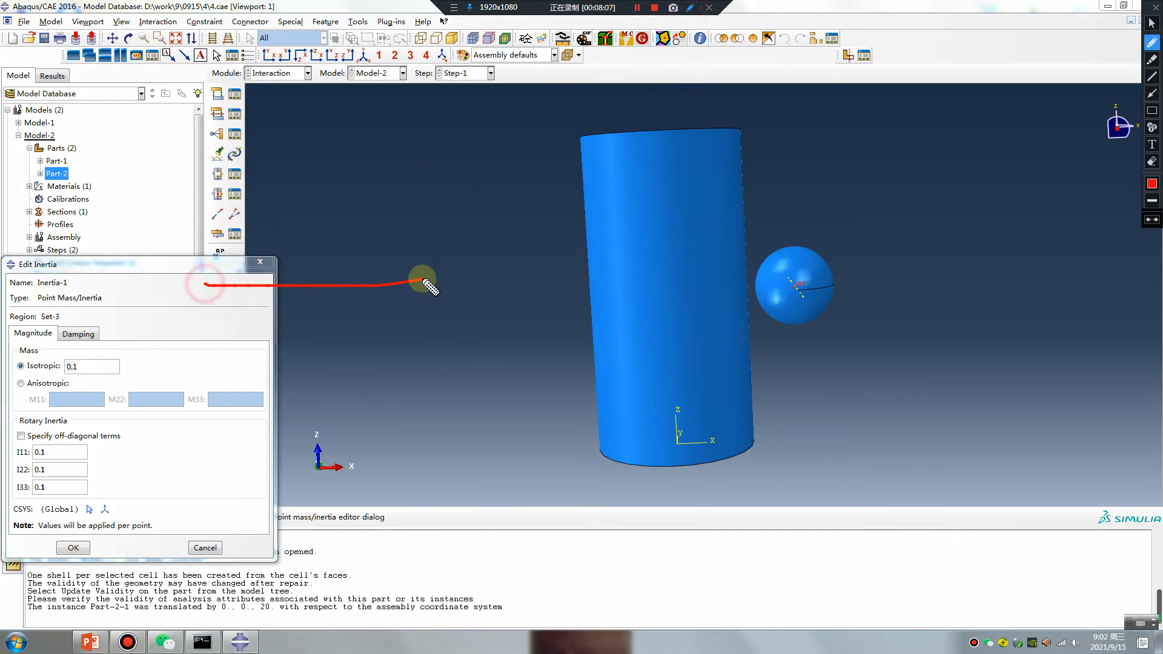
{"action": "left_click_drag", "start_coordinate": [348, 285], "coordinate": [348, 412]}
{"action": "mouse_move", "coordinate": [412, 364]}
{"action": "left_mouse_down"}
{"action": "mouse_move", "coordinate": [397, 398]}
{"action": "mouse_move", "coordinate": [412, 364]}
{"action": "left_mouse_up"}
{"action": "mouse_move", "coordinate": [453, 413]}
{"action": "left_mouse_down"}
{"action": "mouse_move", "coordinate": [457, 366]}
{"action": "mouse_move", "coordinate": [480, 363]}
{"action": "mouse_move", "coordinate": [491, 405]}
{"action": "left_mouse_up"}
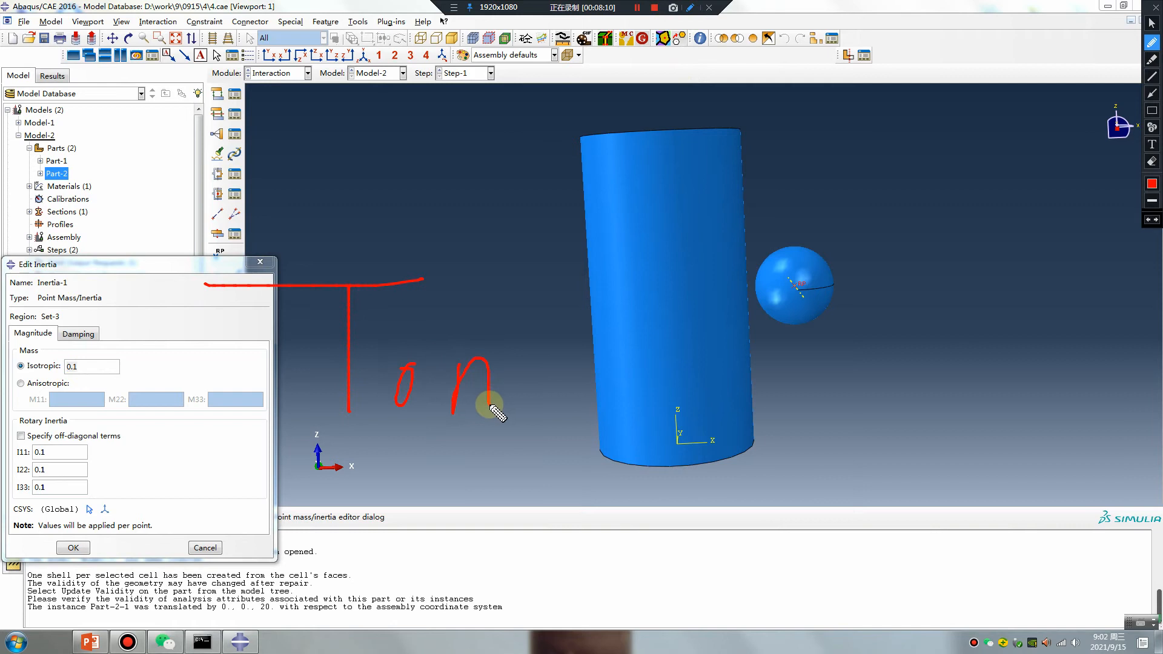
Step: Confirm the mass and rotary inertia definition of Inertia-1
{"action": "double_click", "coordinate": [88, 367]}
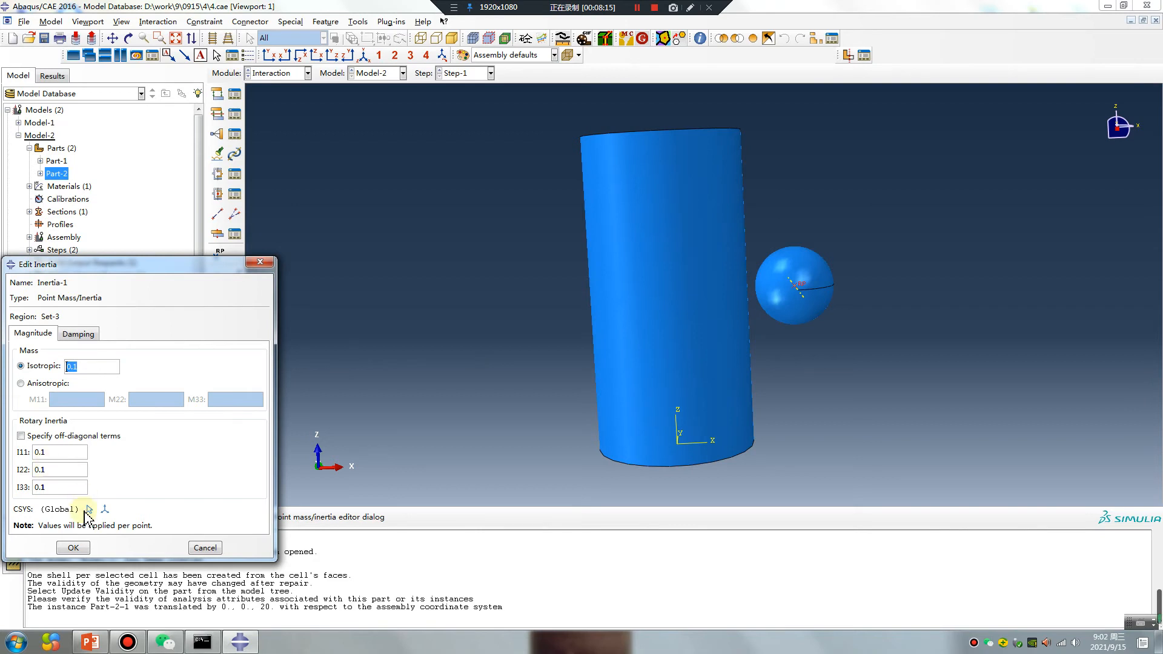
{"action": "left_click", "coordinate": [73, 549]}
Step: Seed the sphere, Part-2, and mesh it with Quad elements in the Mesh module
{"action": "left_click", "coordinate": [307, 73]}
{"action": "left_click", "coordinate": [274, 163]}
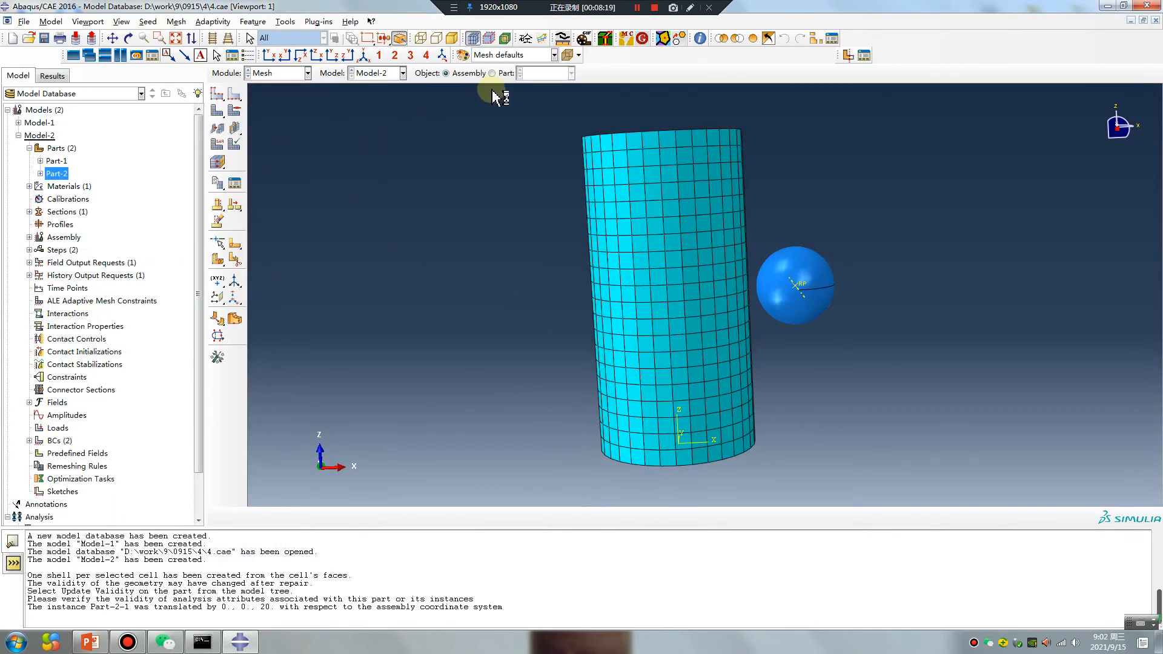
{"action": "left_click", "coordinate": [493, 73]}
{"action": "left_click", "coordinate": [218, 144]}
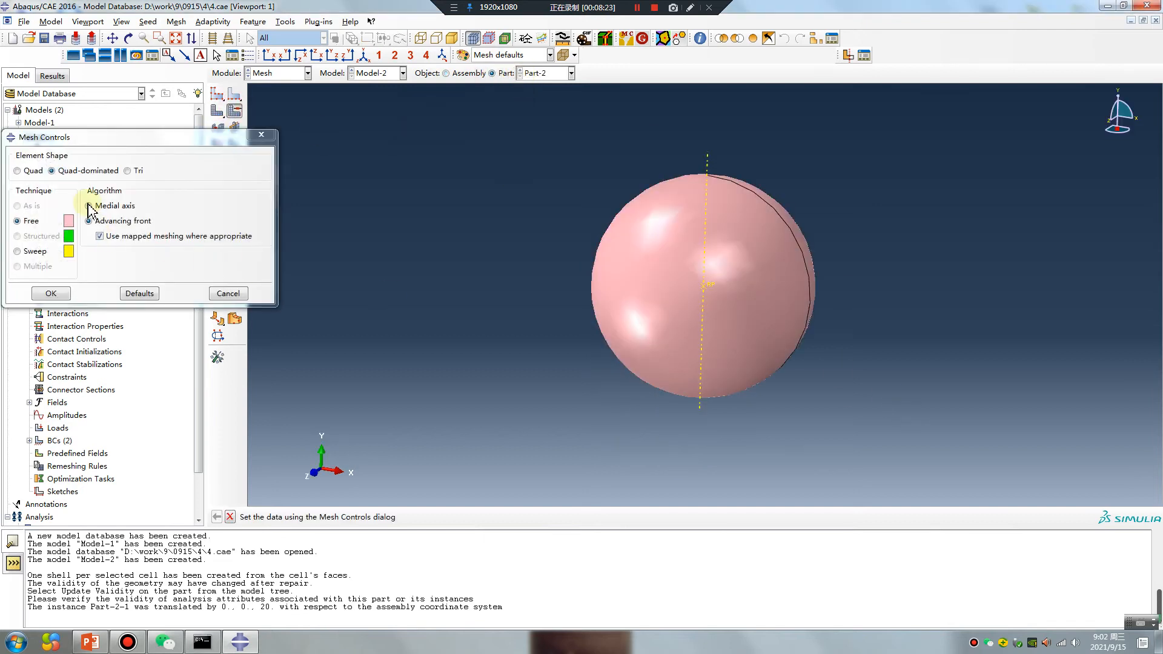
{"action": "left_click", "coordinate": [29, 171]}
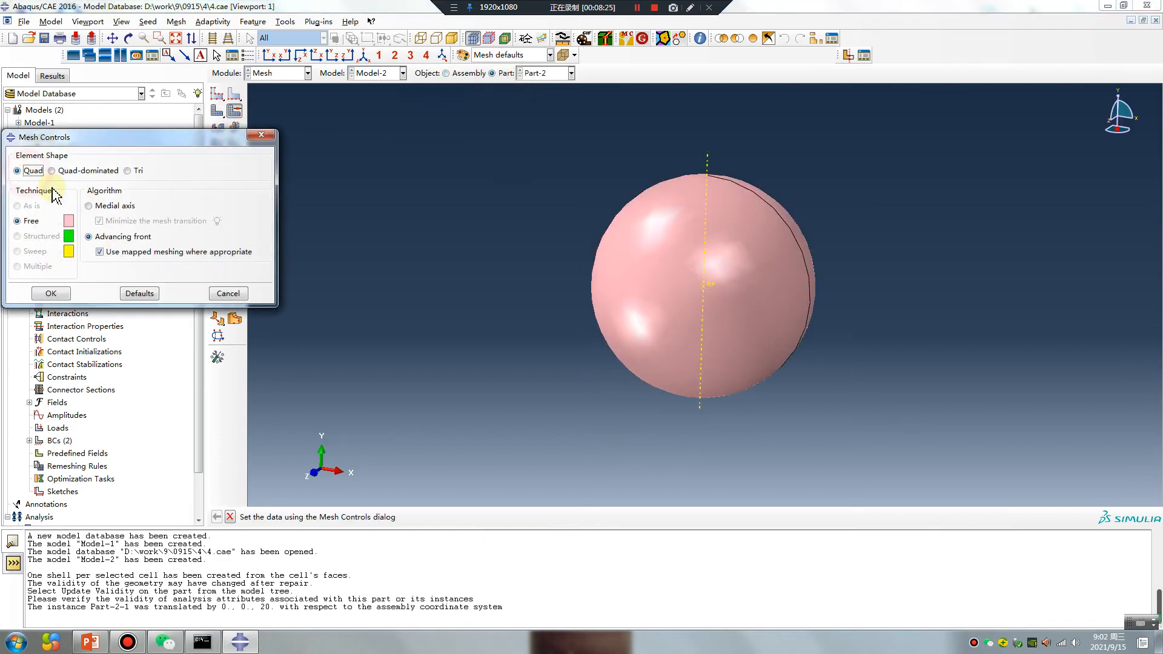
{"action": "left_click", "coordinate": [51, 294]}
{"action": "left_click", "coordinate": [216, 111]}
{"action": "middle_click", "coordinate": [426, 373]}
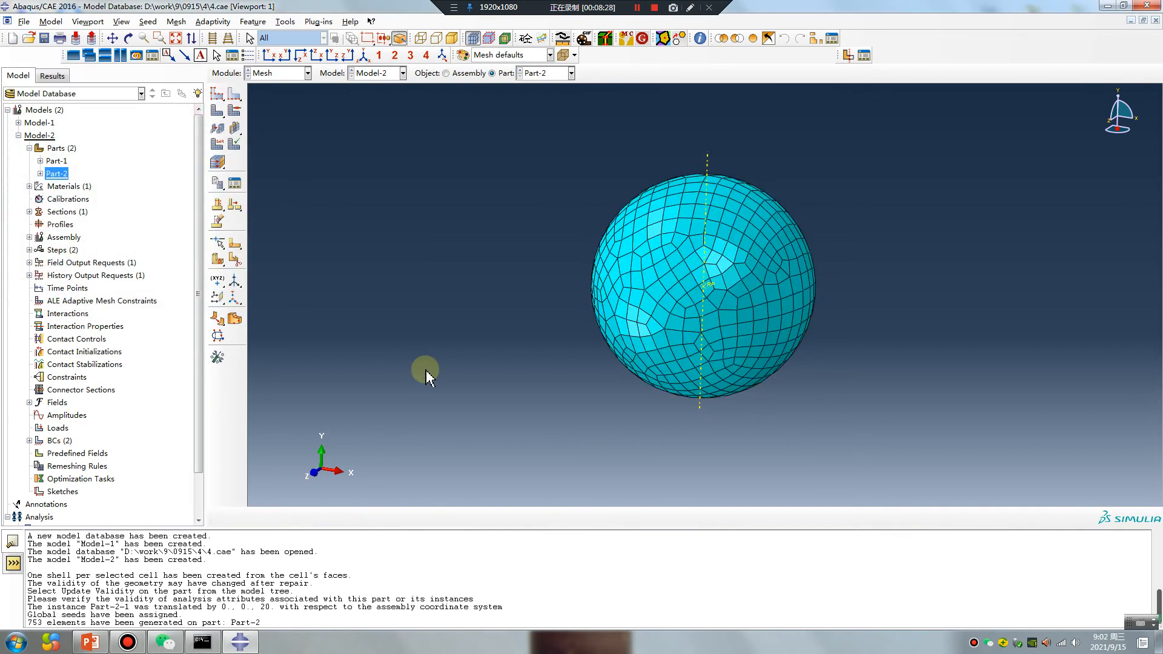
Step: Create an explicit surface-to-surface contact Int-1 in Step-1 with the sphere as first surface and the cylinder's side face as second surface
{"action": "left_click", "coordinate": [275, 73]}
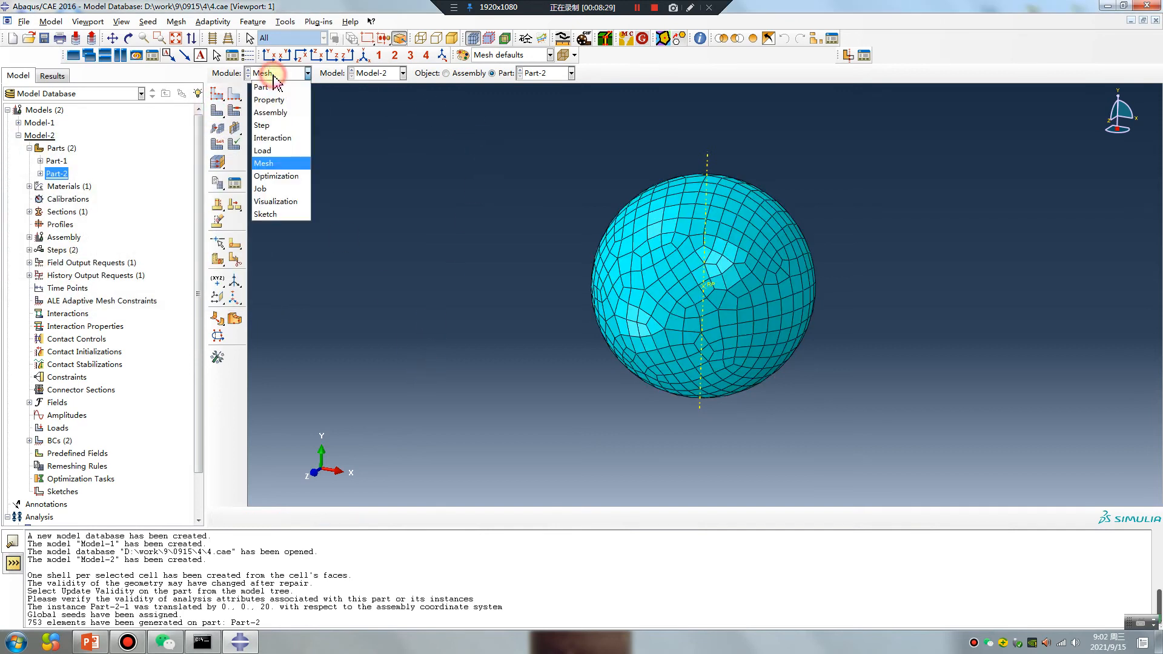
{"action": "left_click", "coordinate": [272, 139]}
{"action": "left_click", "coordinate": [217, 94]}
{"action": "left_click", "coordinate": [91, 180]}
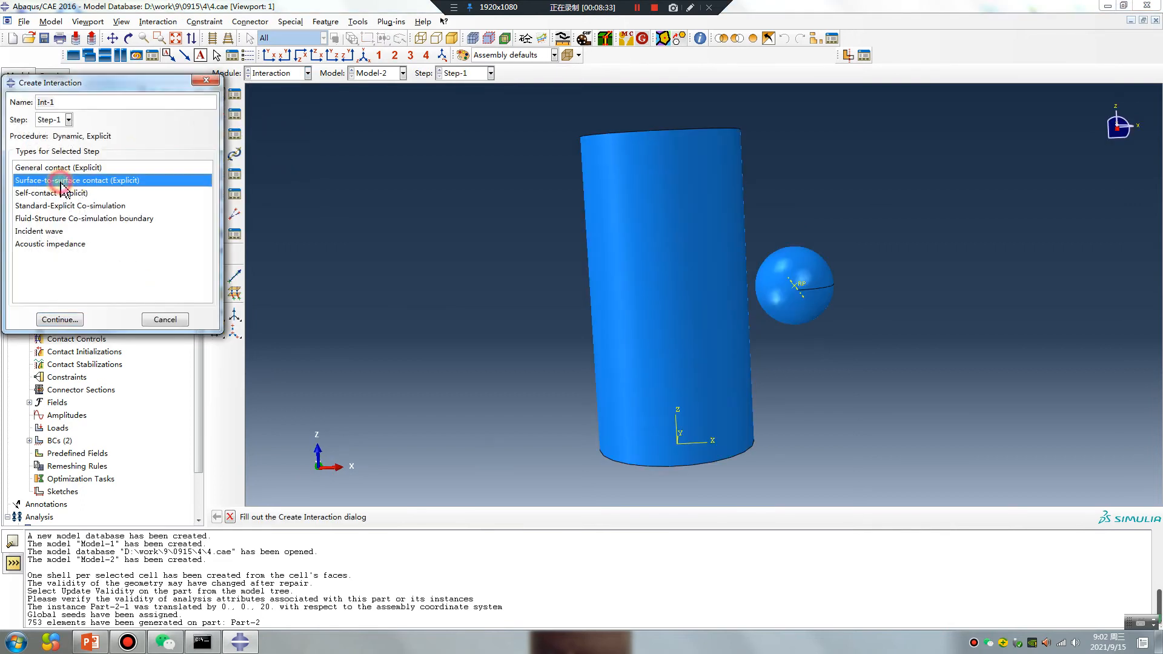
{"action": "left_click", "coordinate": [59, 320]}
{"action": "left_click", "coordinate": [791, 295]}
{"action": "middle_click", "coordinate": [826, 435]}
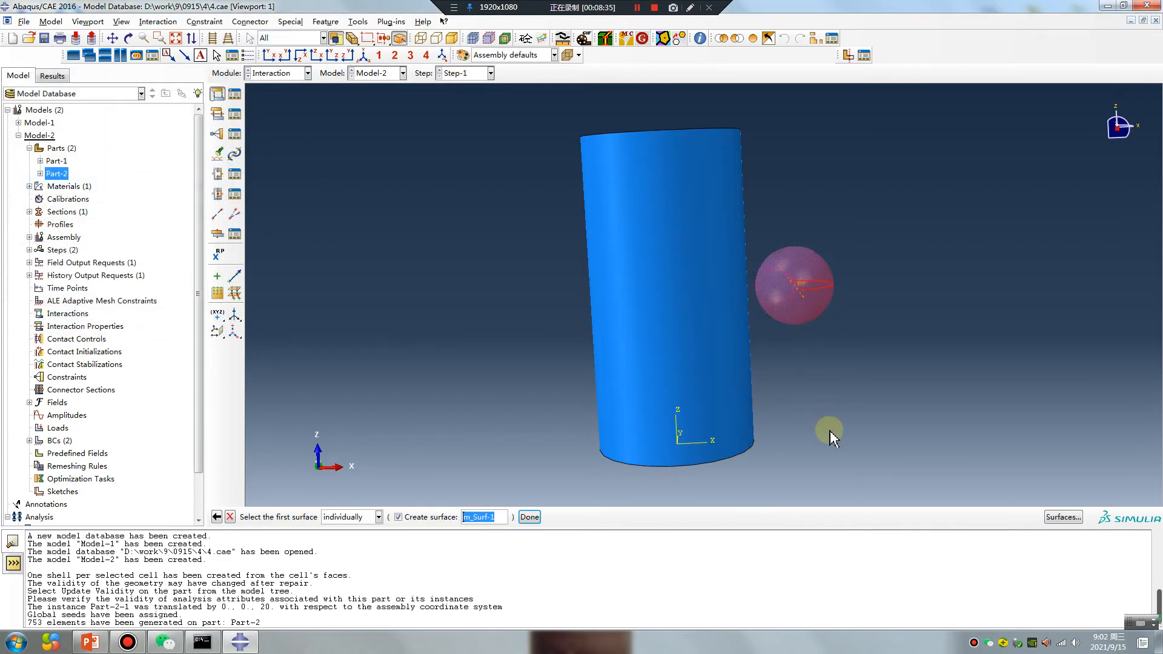
{"action": "left_click", "coordinate": [410, 517]}
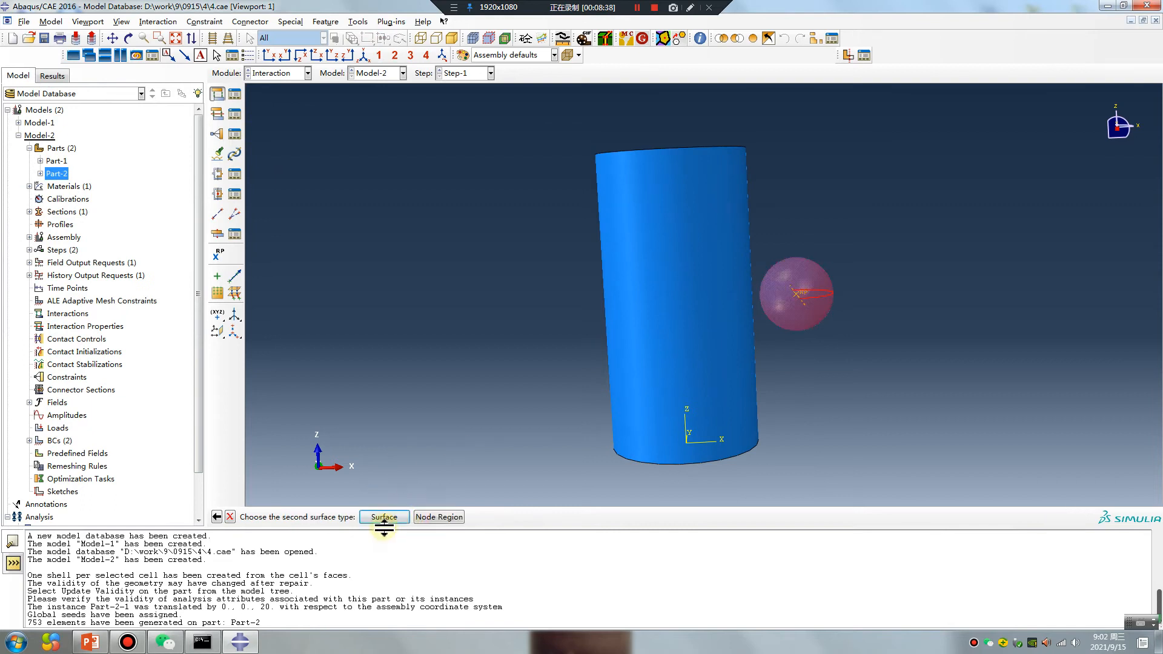
{"action": "left_click", "coordinate": [385, 516]}
{"action": "left_click", "coordinate": [662, 337]}
{"action": "middle_click", "coordinate": [458, 373]}
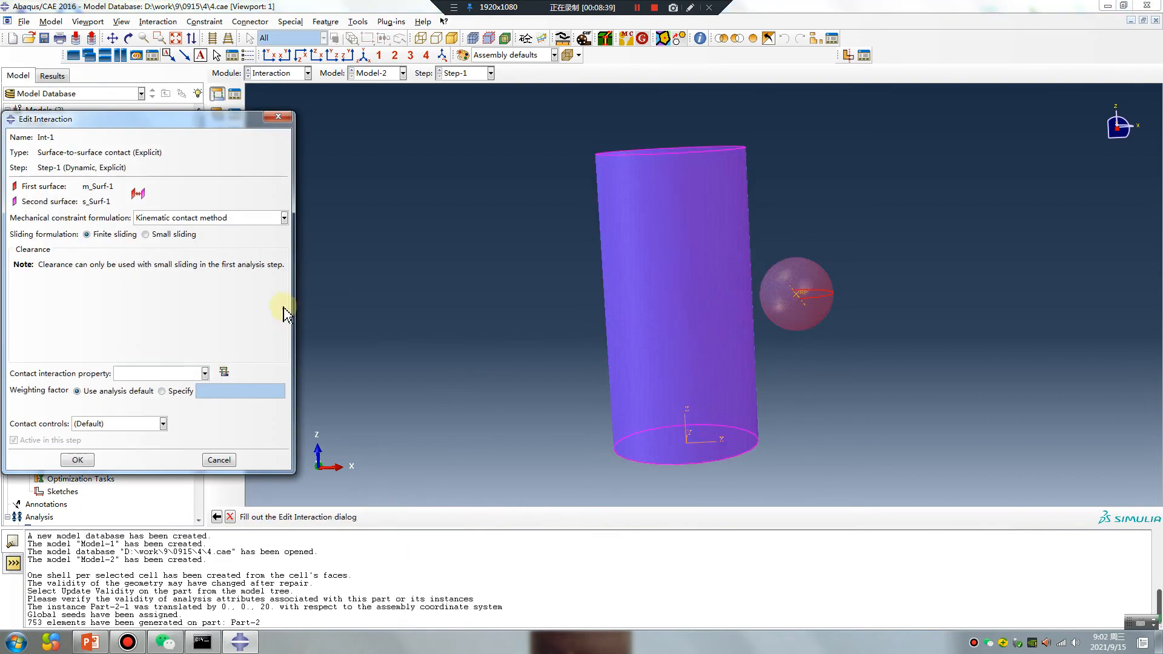
Step: Create contact property IntProp-1 for Int-1 with Penalty tangential behavior and a friction coefficient of 0.1
{"action": "left_click", "coordinate": [224, 372]}
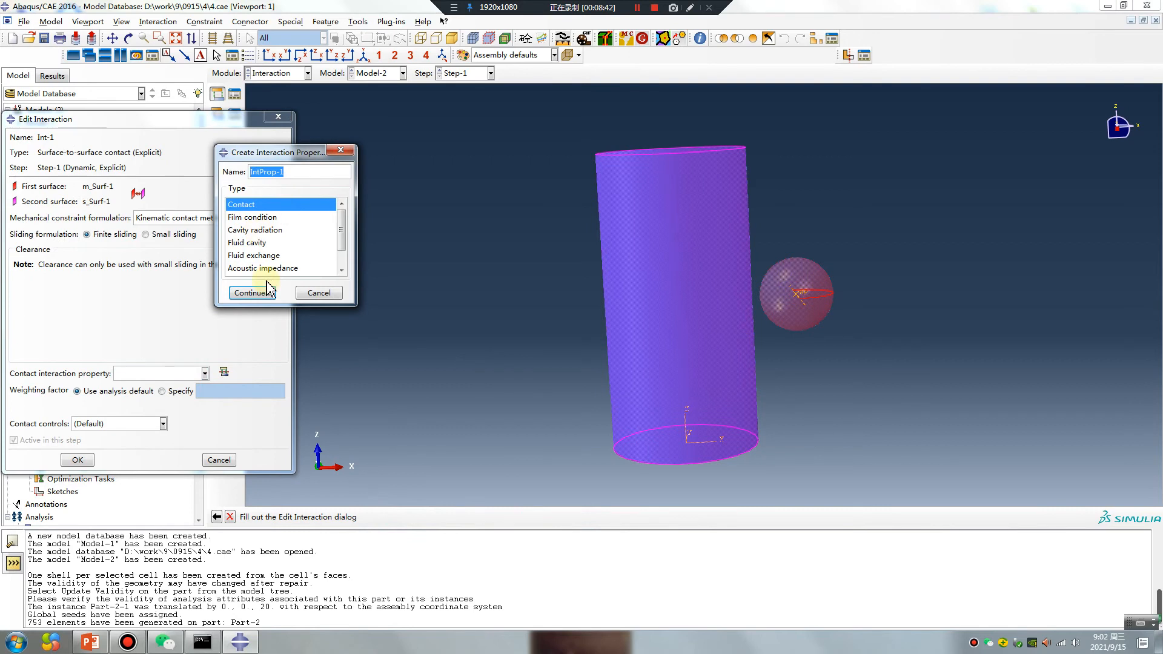
{"action": "left_click", "coordinate": [252, 293]}
{"action": "left_click", "coordinate": [282, 210]}
{"action": "left_click", "coordinate": [298, 226]}
{"action": "left_click", "coordinate": [468, 249]}
{"action": "left_click", "coordinate": [363, 272]}
{"action": "left_click", "coordinate": [292, 386]}
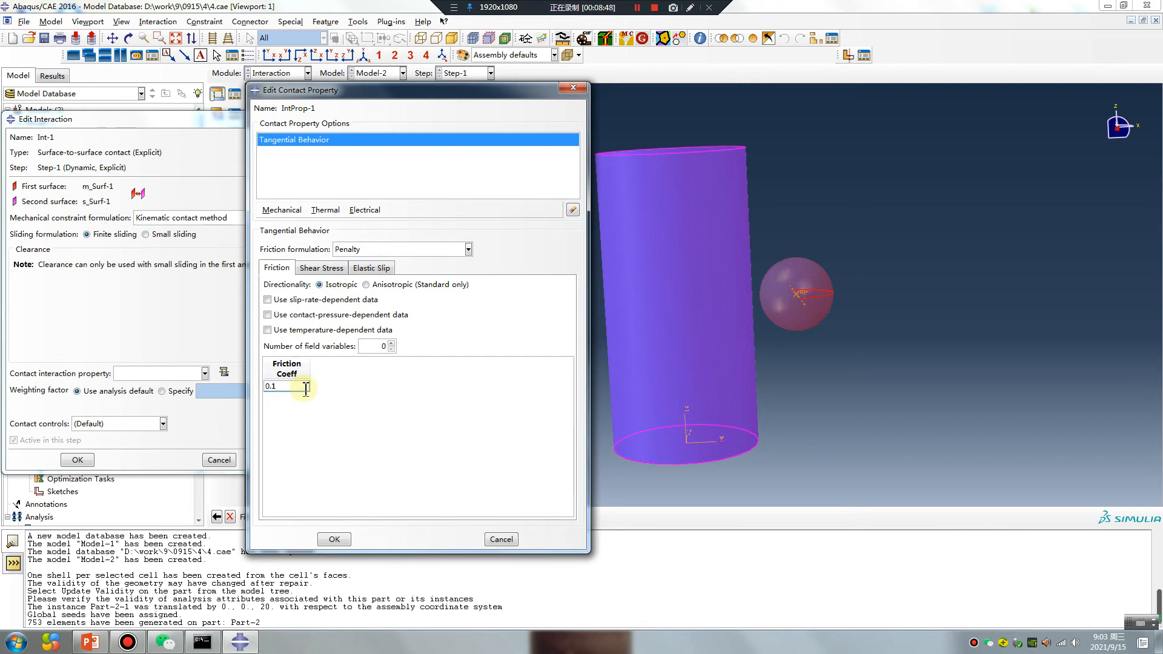
Step: Add Normal Behavior to IntProp-1 and accept the property and interaction Int-1
{"action": "left_click", "coordinate": [281, 210]}
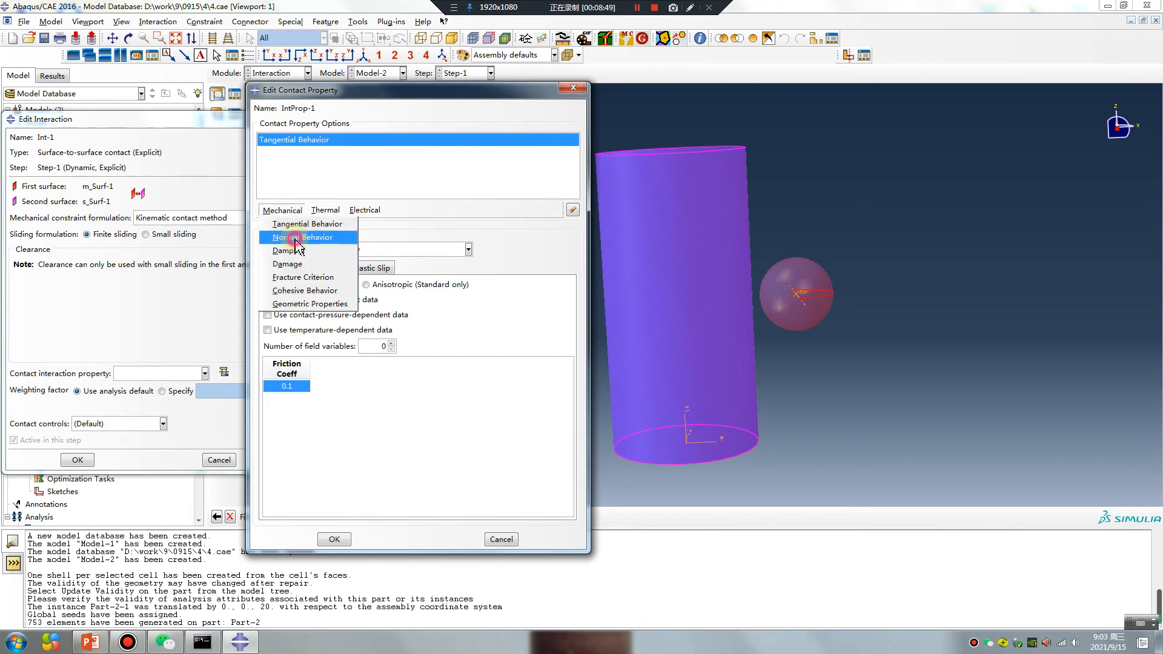
{"action": "left_click", "coordinate": [297, 238]}
{"action": "left_click", "coordinate": [334, 539]}
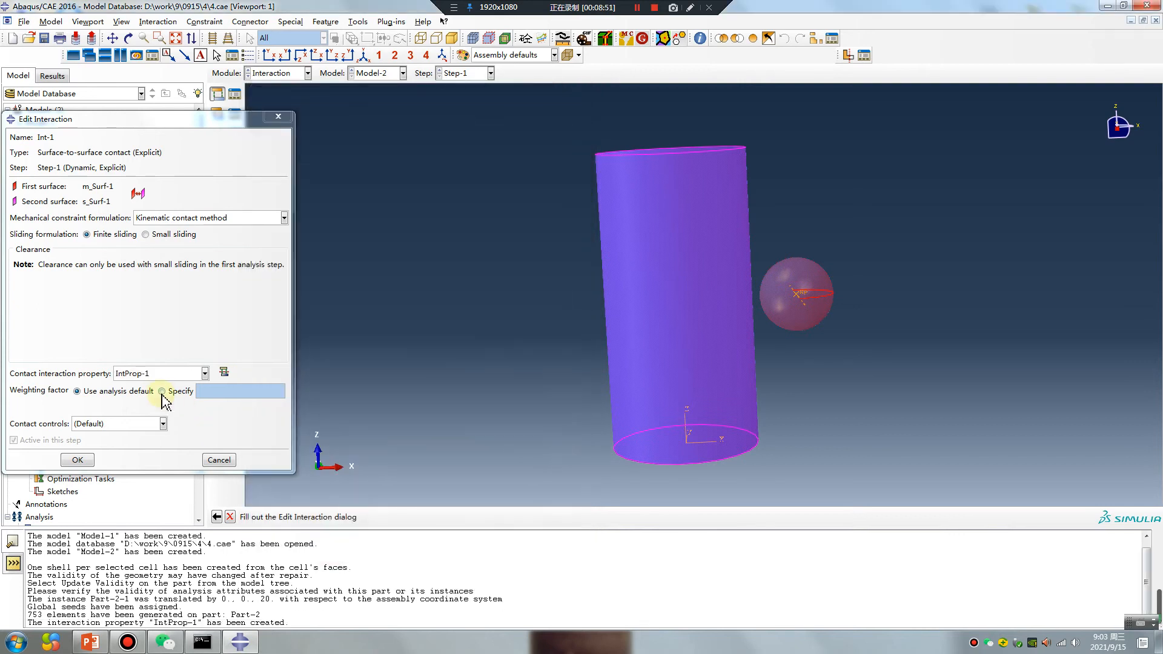
{"action": "left_click", "coordinate": [75, 464]}
Step: Create an Initial state predefined field on the cylinder instance in the Load module, importing the last step and frame of job job-1
{"action": "left_click", "coordinate": [308, 73]}
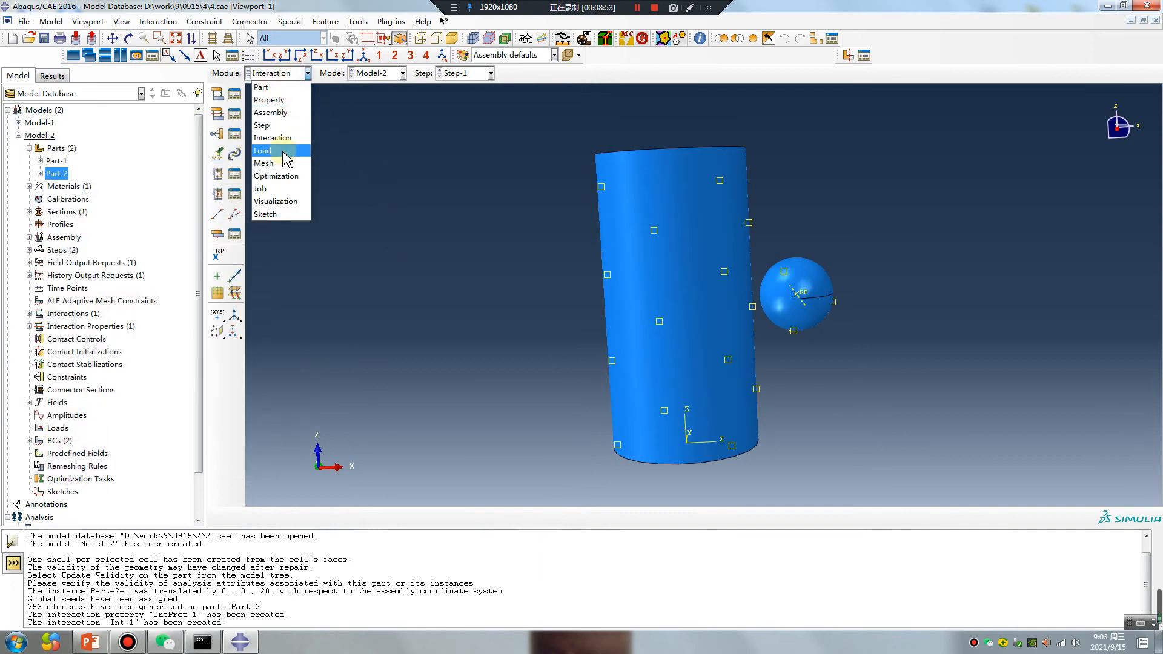
{"action": "left_click", "coordinate": [284, 153]}
{"action": "left_click", "coordinate": [217, 133]}
{"action": "left_click", "coordinate": [88, 216]}
{"action": "left_click", "coordinate": [57, 223]}
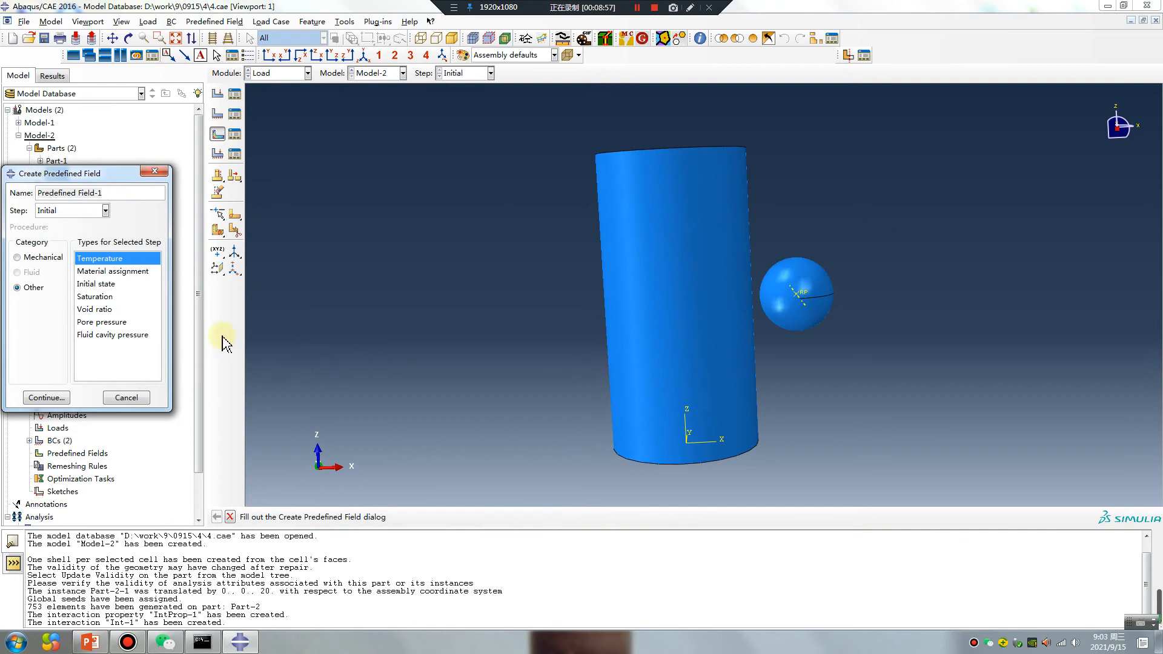
{"action": "left_click", "coordinate": [91, 285]}
{"action": "left_click", "coordinate": [46, 398]}
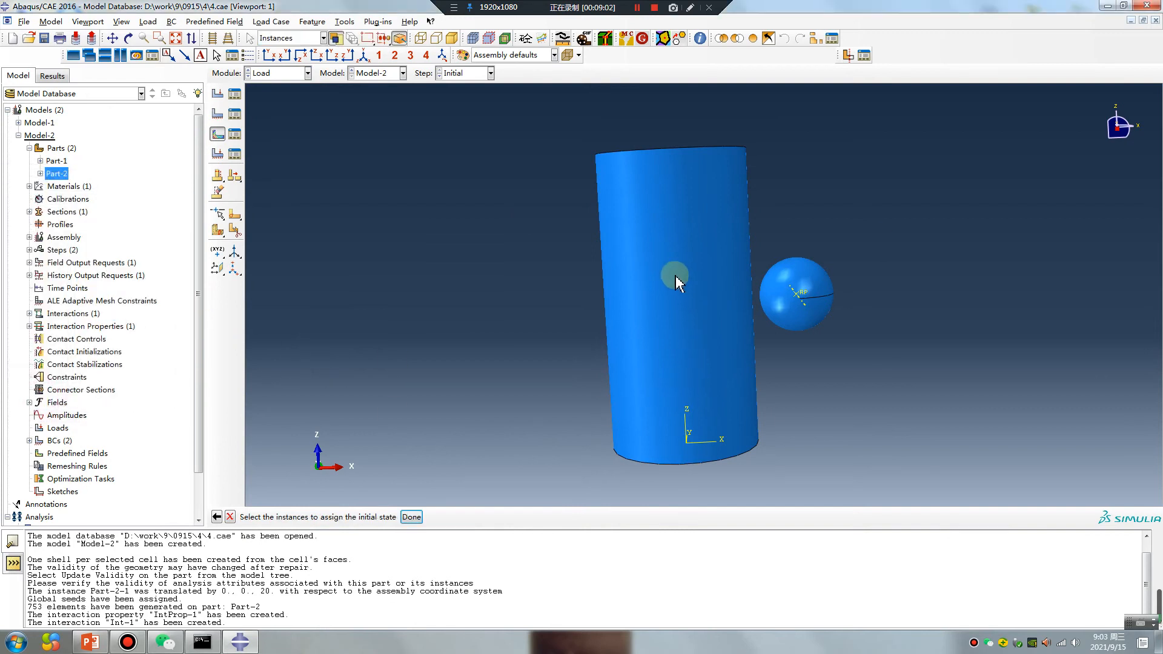
{"action": "left_click", "coordinate": [673, 159]}
{"action": "left_click", "coordinate": [412, 517]}
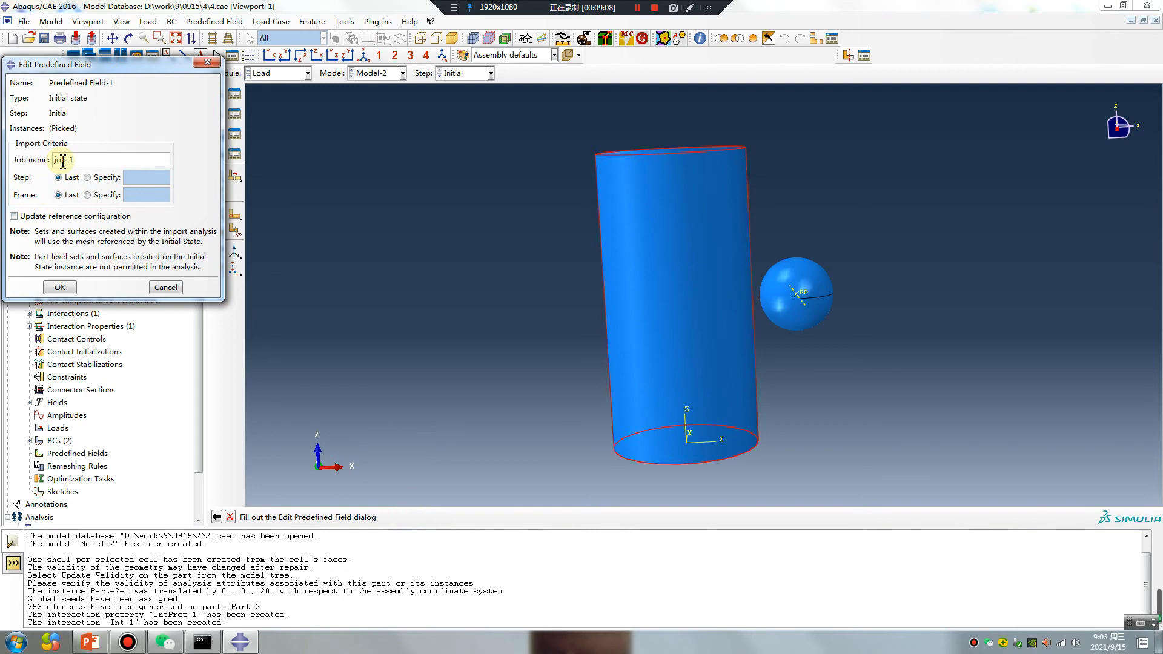
{"action": "left_click_drag", "start_coordinate": [82, 158], "coordinate": [55, 159]}
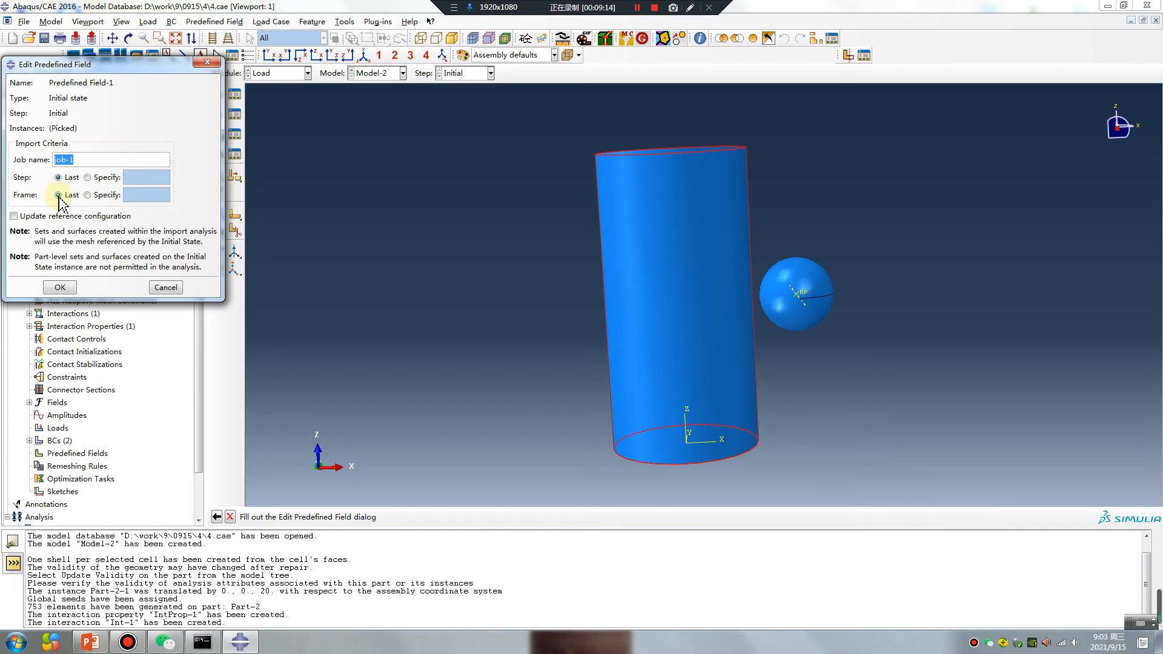
{"action": "left_click", "coordinate": [60, 290]}
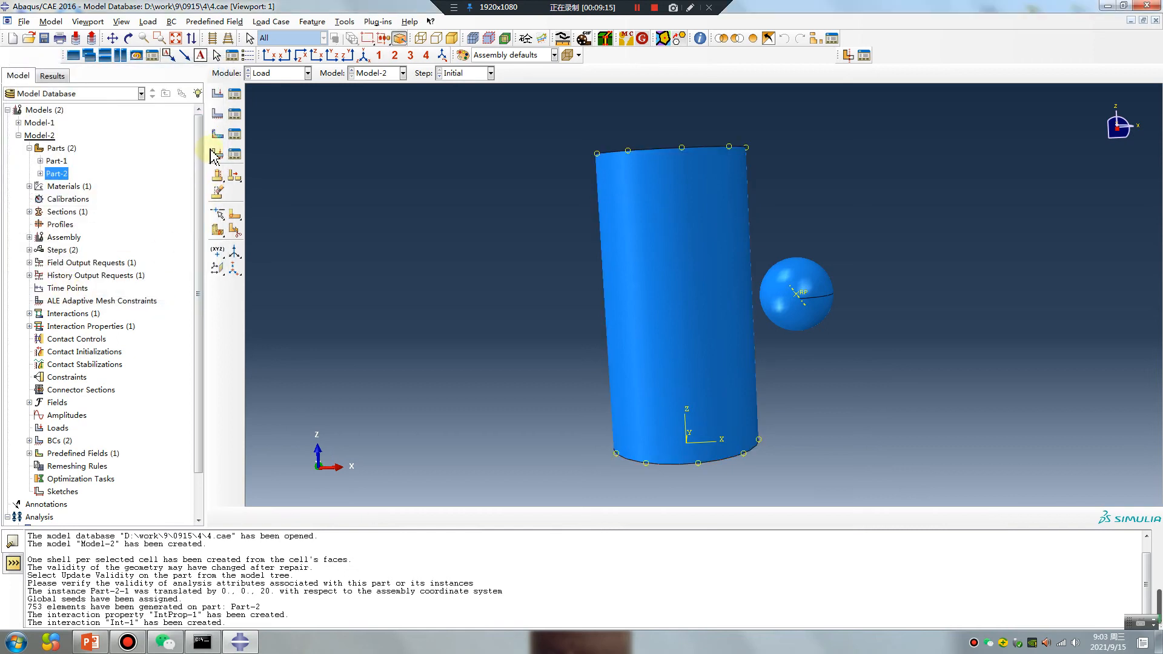
Step: Create a Velocity predefined field in the Initial step on the sphere's reference point with V1 set to -600
{"action": "left_click", "coordinate": [218, 136]}
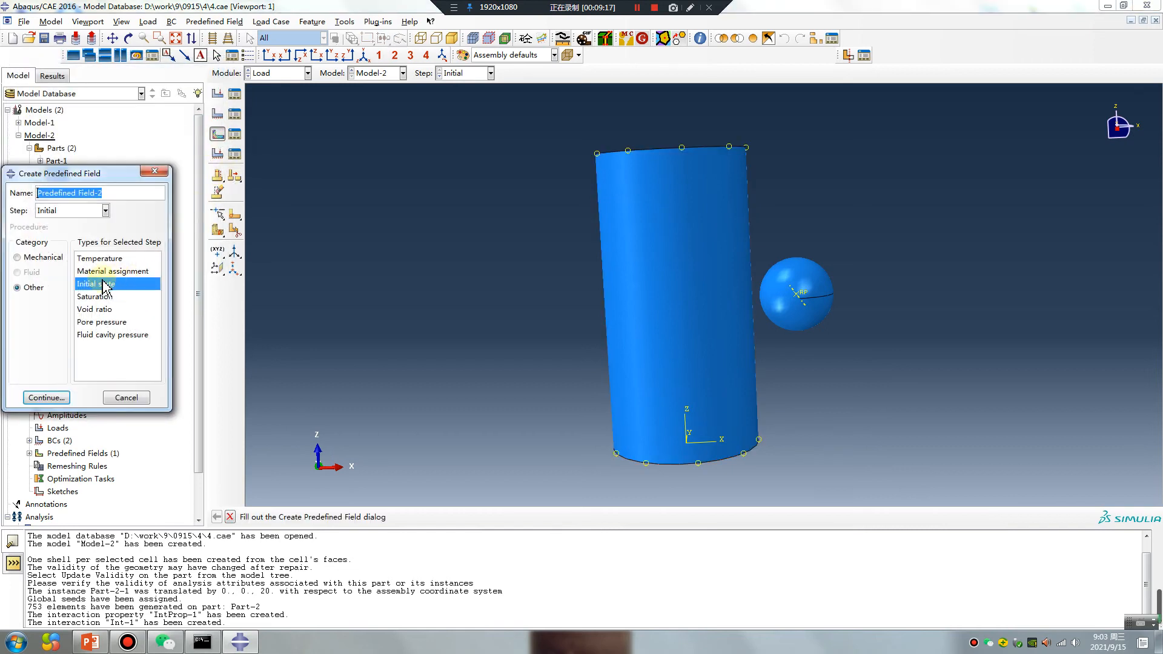
{"action": "left_click", "coordinate": [18, 257]}
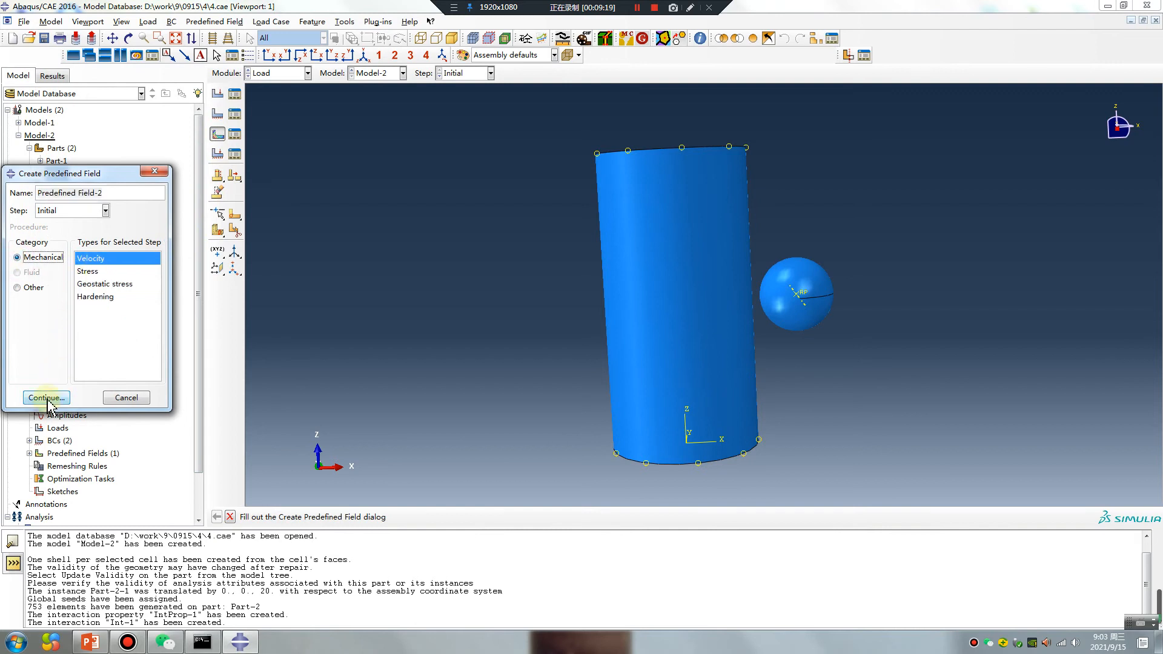
{"action": "left_click", "coordinate": [46, 397]}
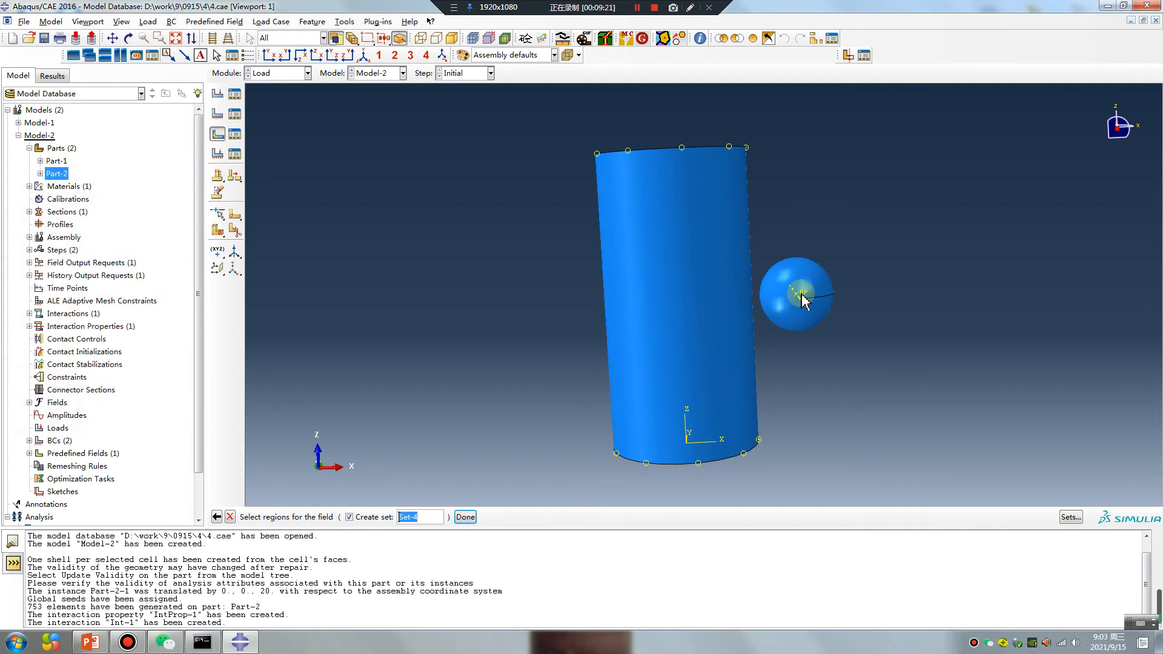
{"action": "middle_click", "coordinate": [426, 368]}
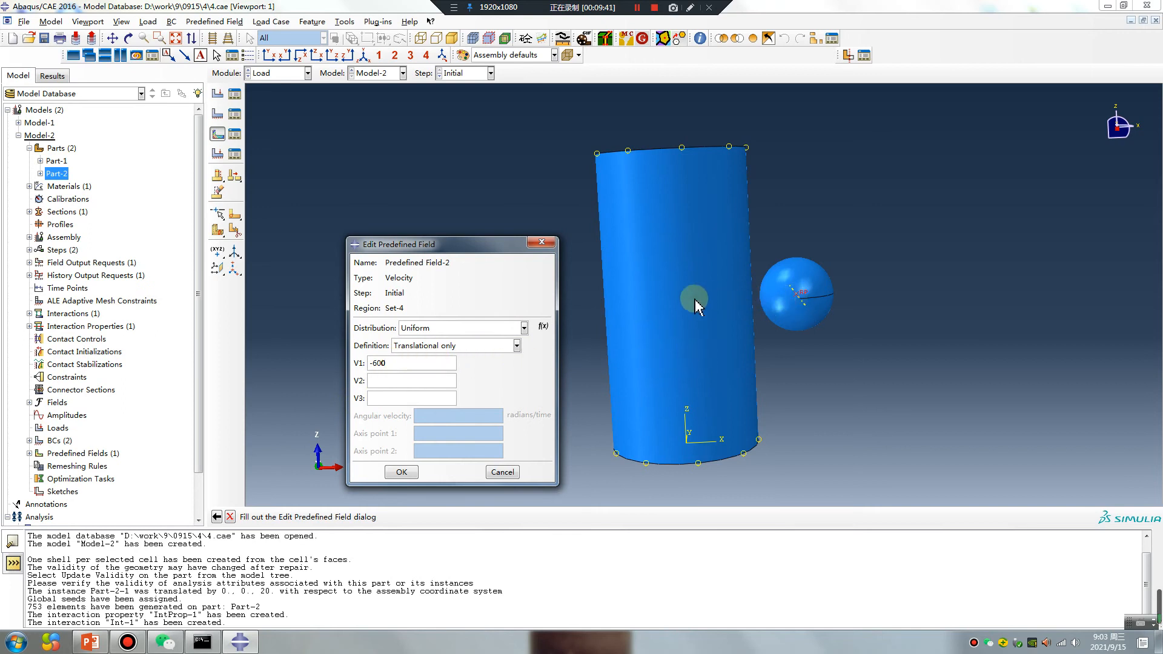
{"action": "left_click", "coordinate": [402, 472]}
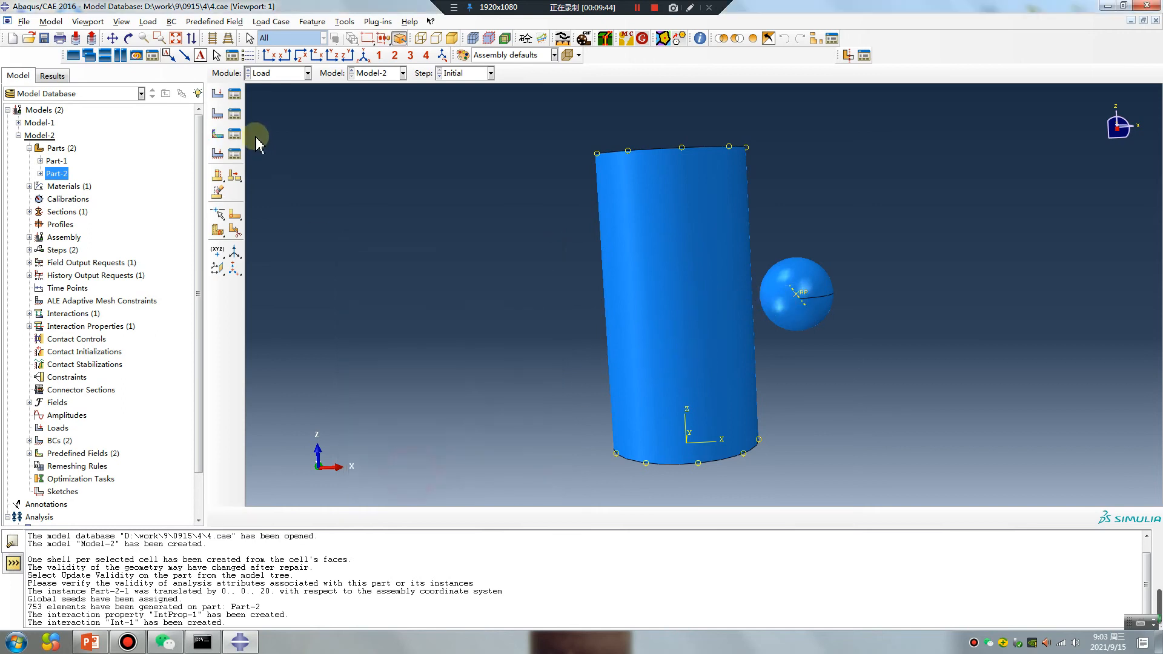
Step: Create velocity boundary condition BC-3 in the Initial step on the sphere's reference point, constraining V2, V3, VR1, VR2 and VR3
{"action": "left_click", "coordinate": [217, 115]}
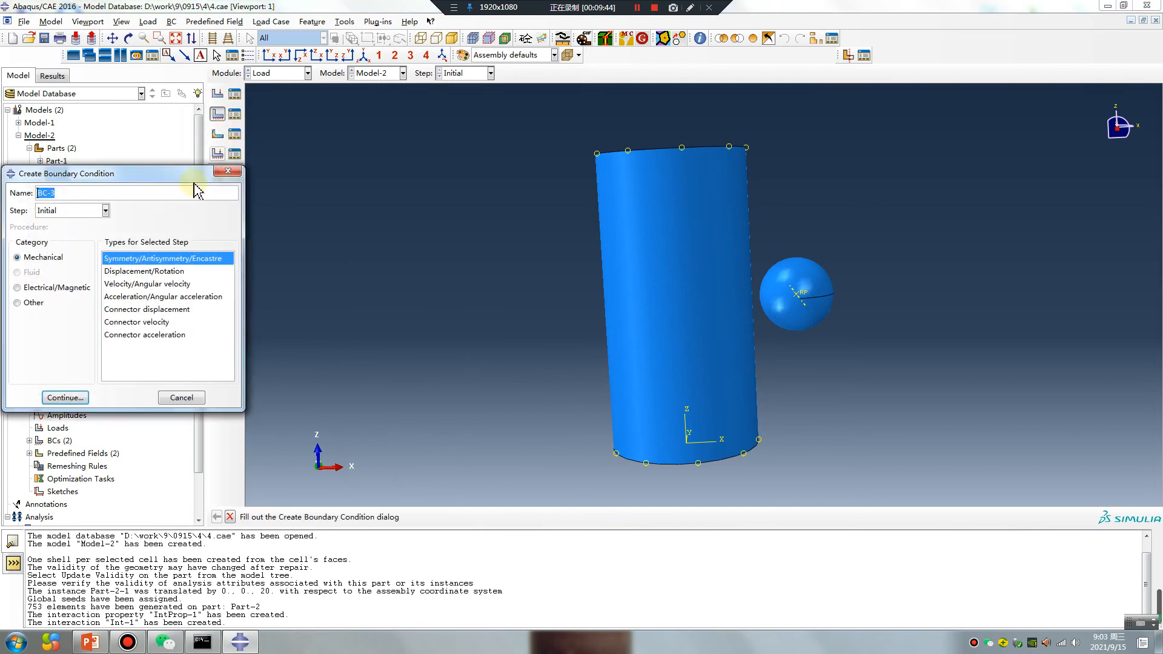
{"action": "left_click", "coordinate": [124, 272]}
{"action": "left_click", "coordinate": [65, 397]}
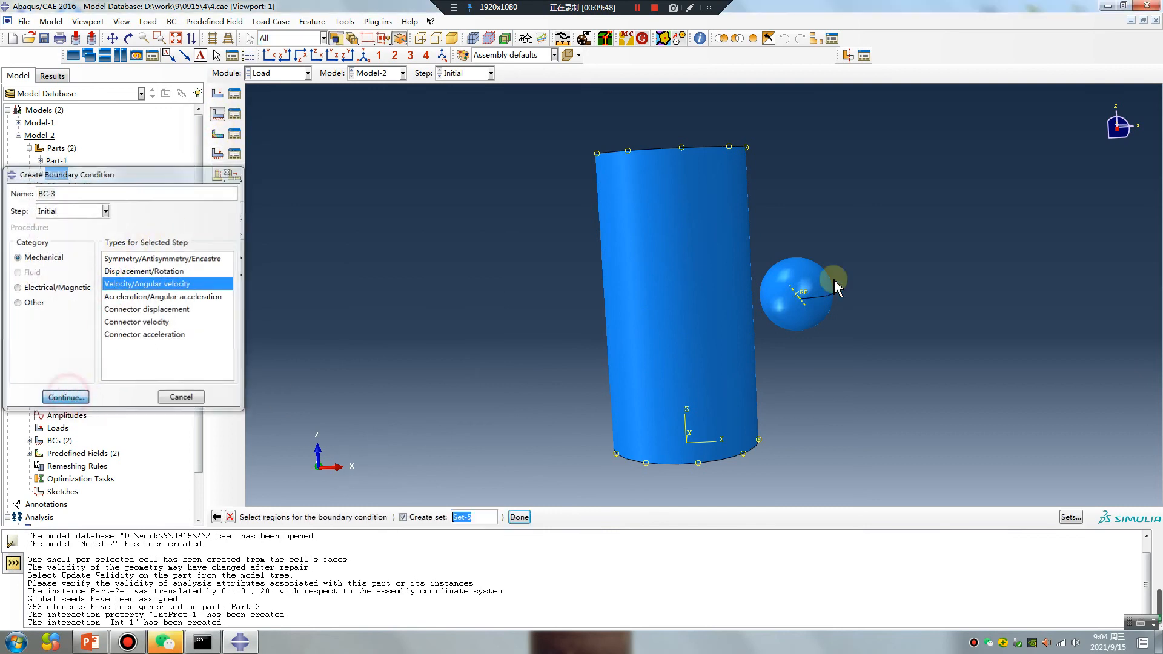
{"action": "left_click", "coordinate": [803, 293]}
{"action": "middle_click", "coordinate": [442, 366]}
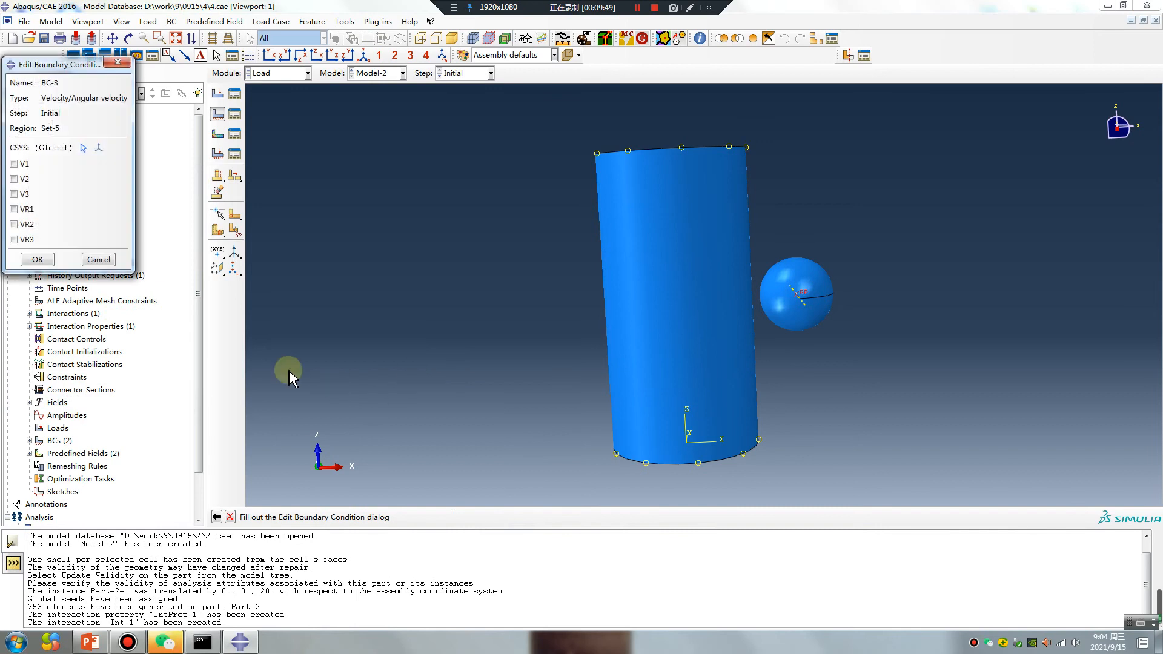
{"action": "left_click", "coordinate": [24, 179]}
{"action": "left_click", "coordinate": [25, 194]}
{"action": "left_click", "coordinate": [26, 209]}
{"action": "left_click", "coordinate": [26, 224]}
{"action": "left_click", "coordinate": [26, 239]}
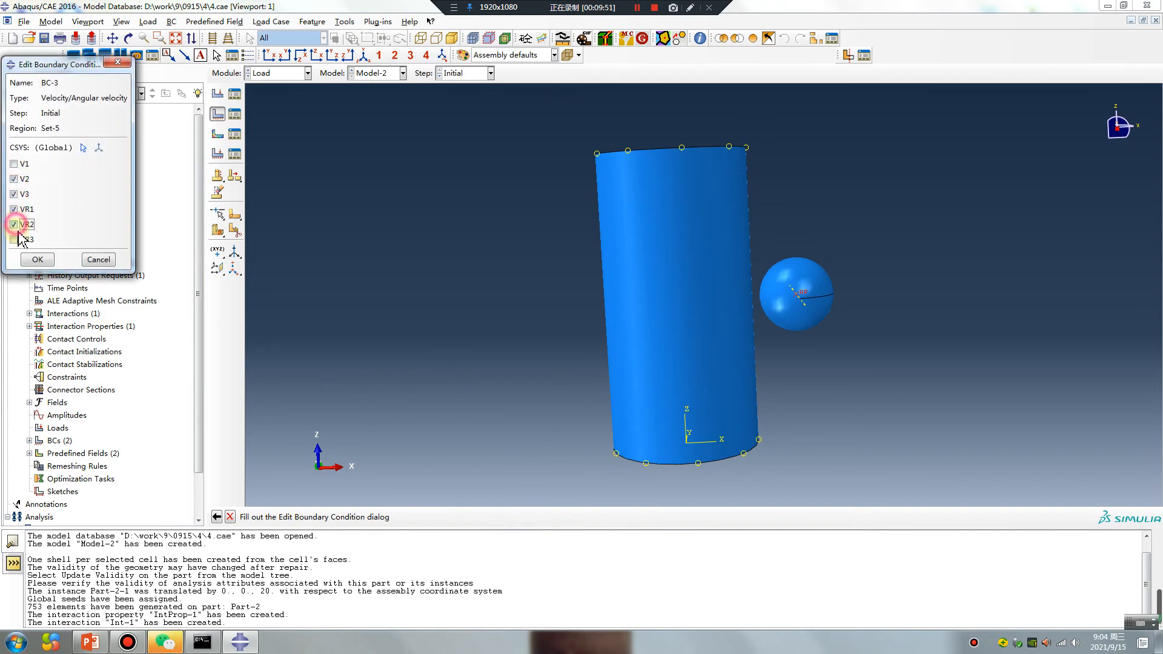
{"action": "left_click", "coordinate": [37, 260]}
Step: Check the U3 displacement of boundary condition BC-2 in Step-1 and close its editor and the manager without saving changes
{"action": "left_click", "coordinate": [234, 134]}
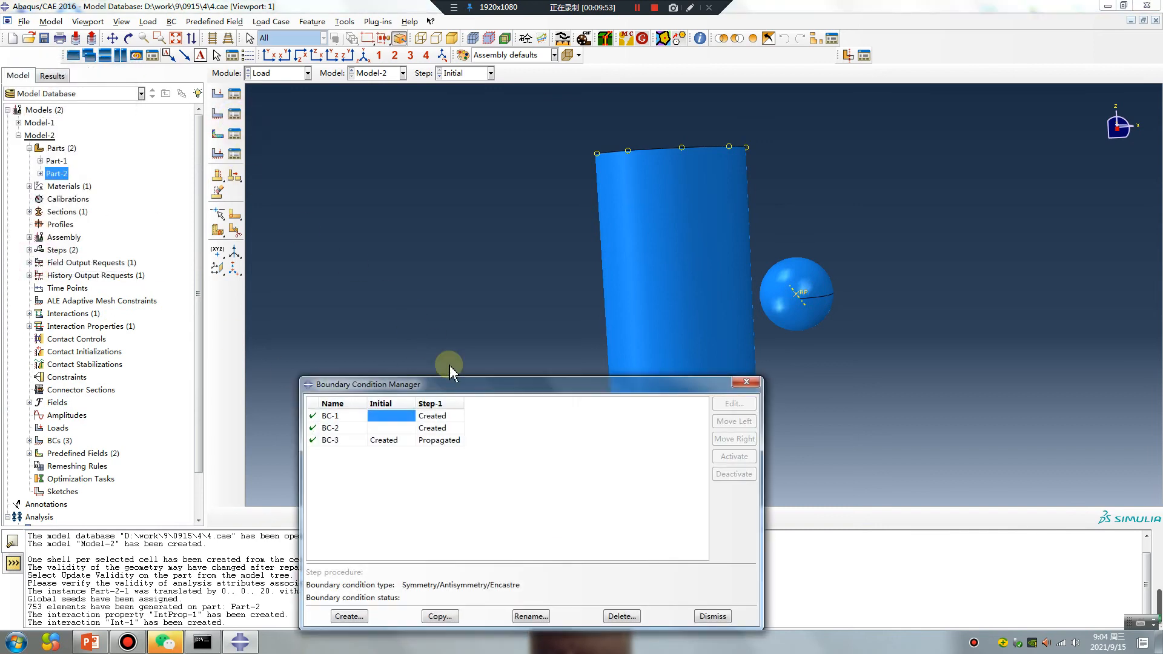
{"action": "double_click", "coordinate": [432, 428]}
{"action": "double_click", "coordinate": [129, 312]}
{"action": "type", "text": "-0.2"}
{"action": "left_click_drag", "start_coordinate": [128, 312], "coordinate": [111, 313]}
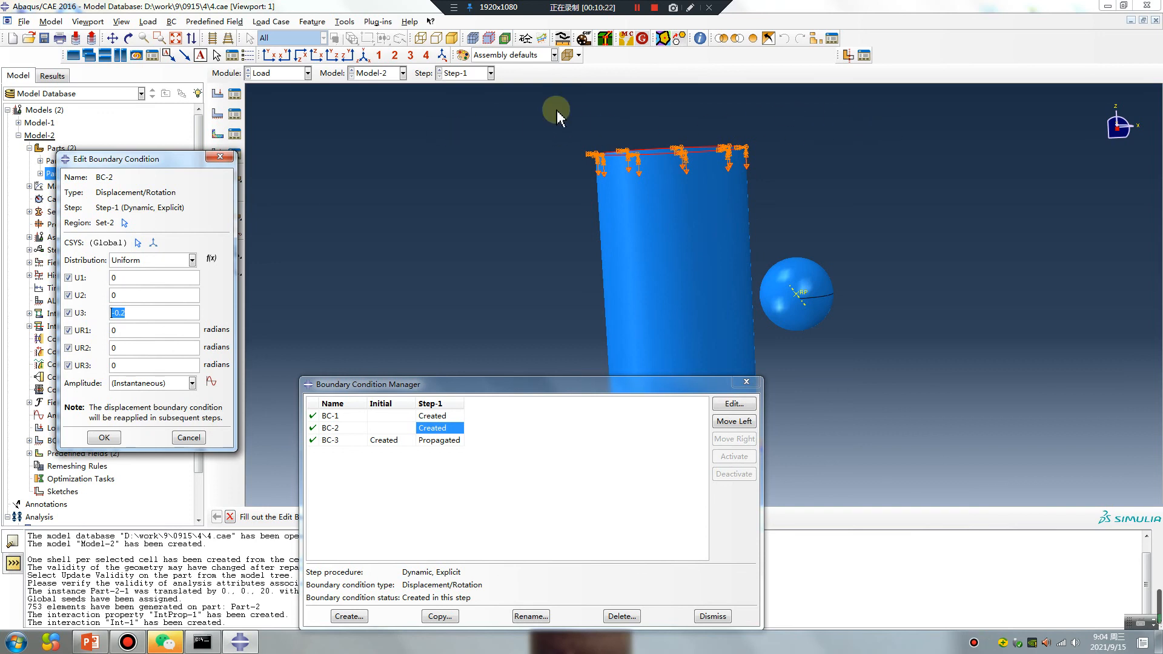
{"action": "left_click", "coordinate": [219, 157]}
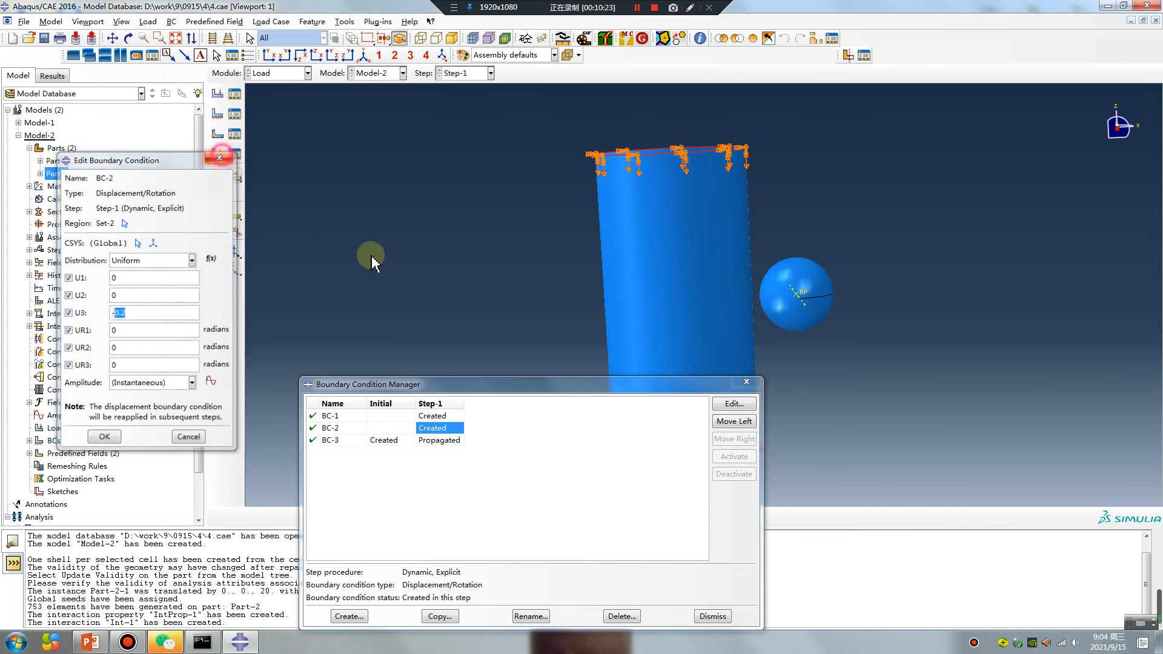
{"action": "left_click", "coordinate": [746, 382]}
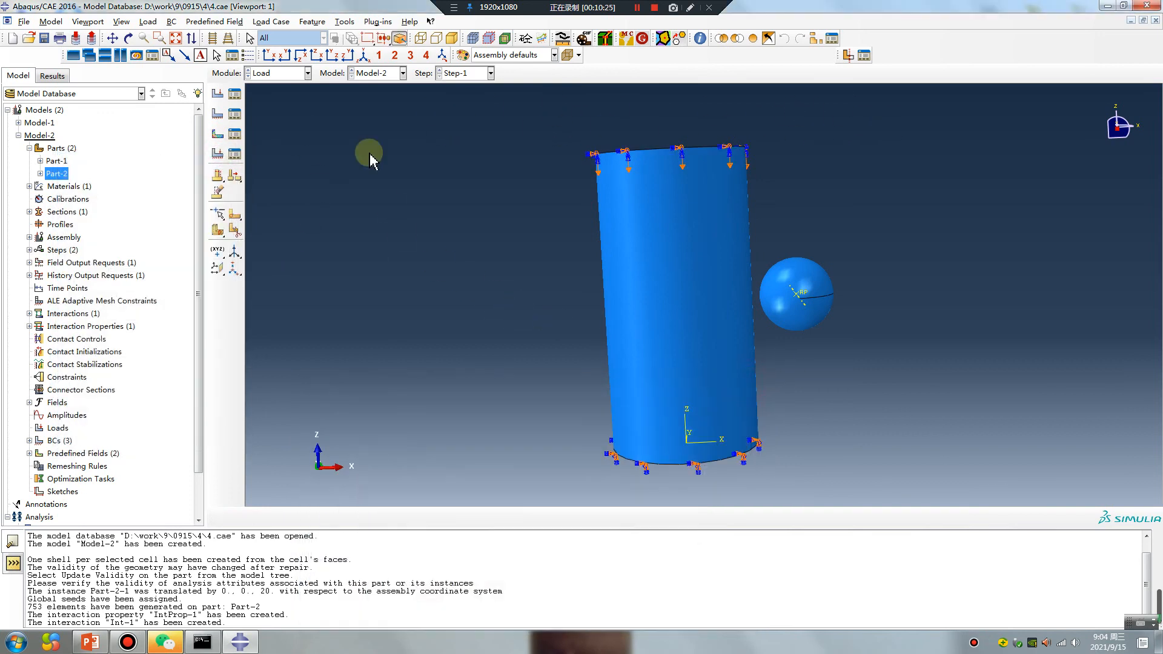
Step: Create job Job-2 from Model-2 in the Job module with multiple processors enabled
{"action": "left_click", "coordinate": [307, 72]}
{"action": "left_click", "coordinate": [268, 190]}
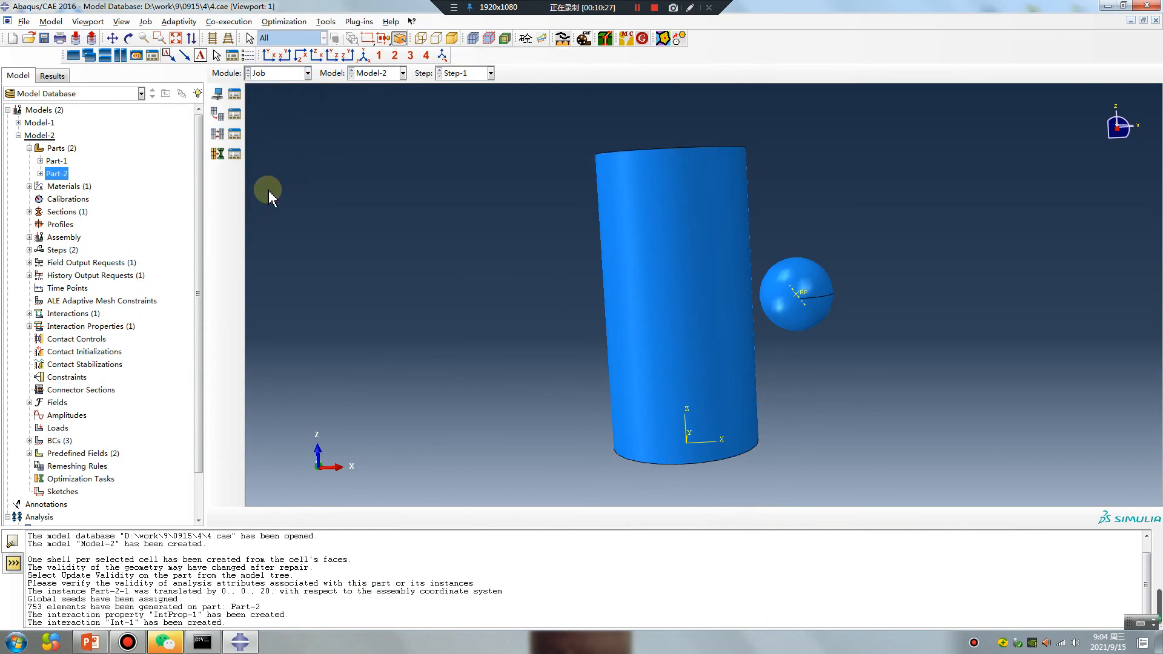
{"action": "left_click", "coordinate": [219, 93]}
{"action": "left_click", "coordinate": [459, 452]}
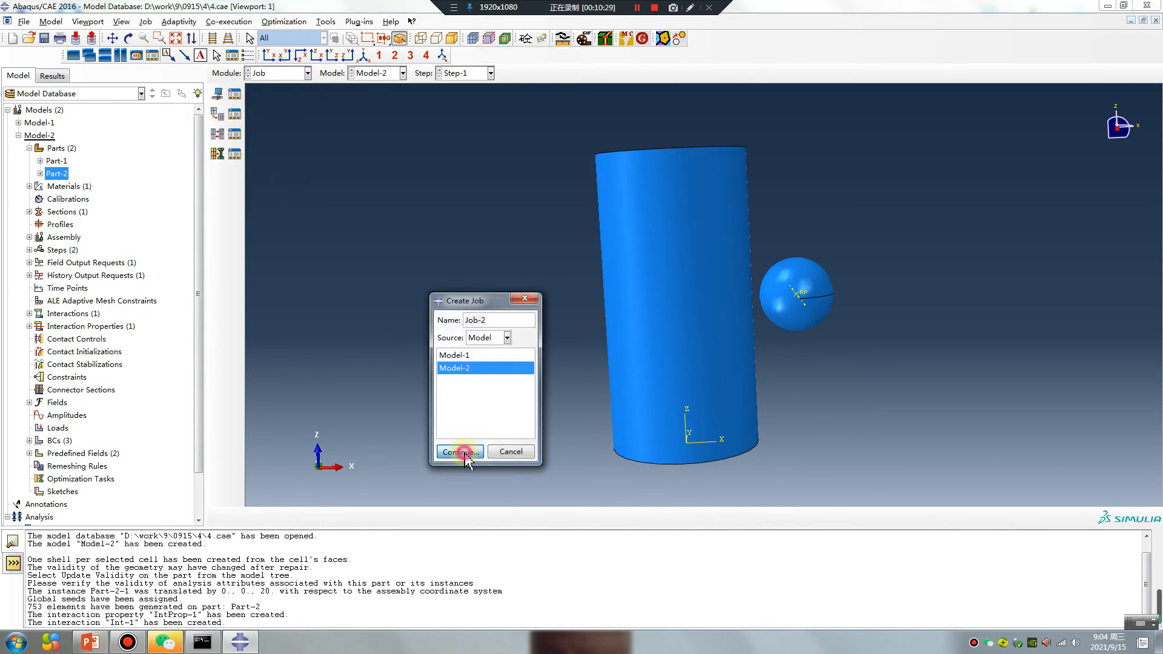
{"action": "left_click", "coordinate": [407, 334]}
{"action": "left_click", "coordinate": [260, 352]}
{"action": "double_click", "coordinate": [367, 352]}
{"action": "left_click", "coordinate": [327, 549]}
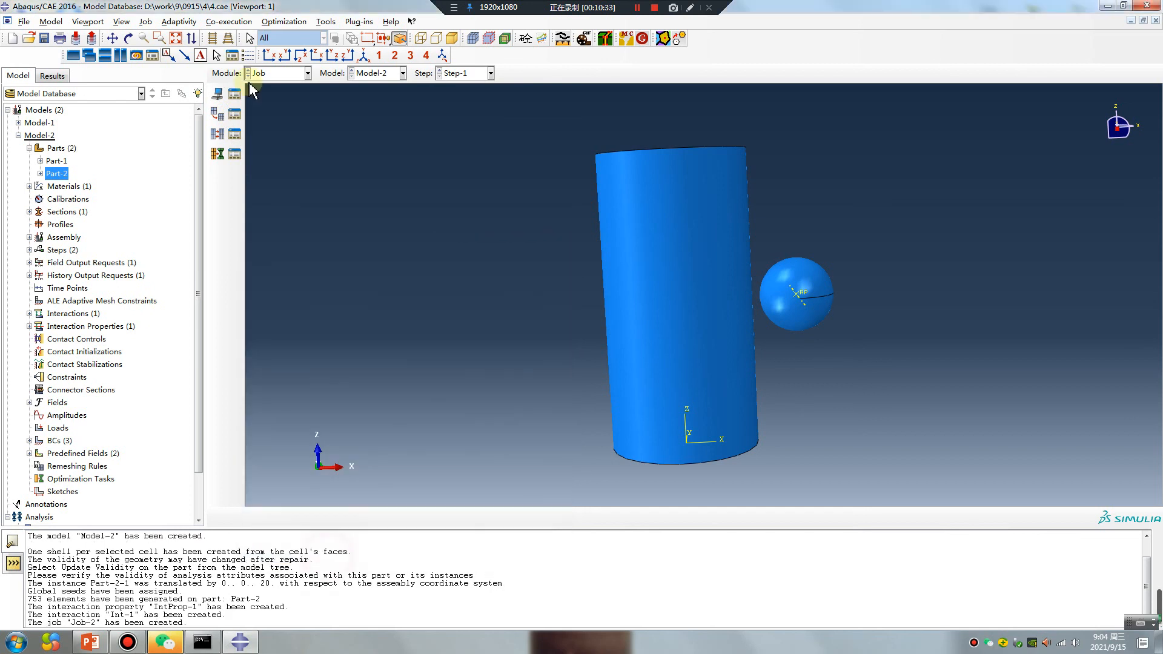
Step: Submit Job-2 for analysis from the Job Manager
{"action": "left_click", "coordinate": [234, 115]}
{"action": "left_click", "coordinate": [285, 395]}
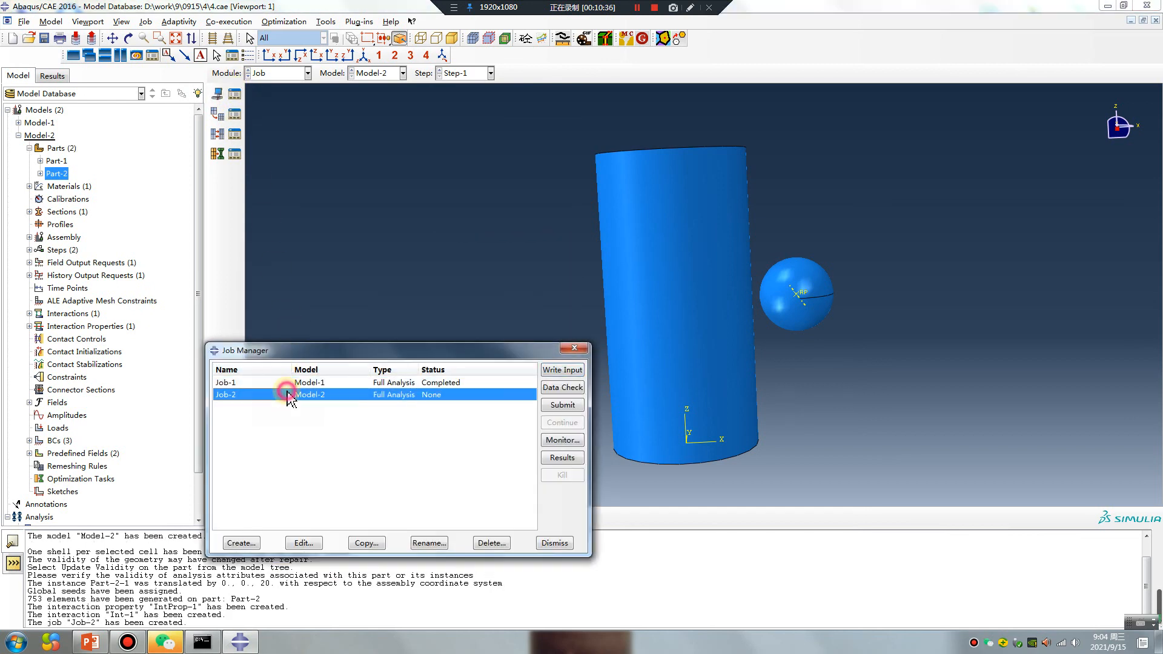
{"action": "left_click", "coordinate": [554, 406]}
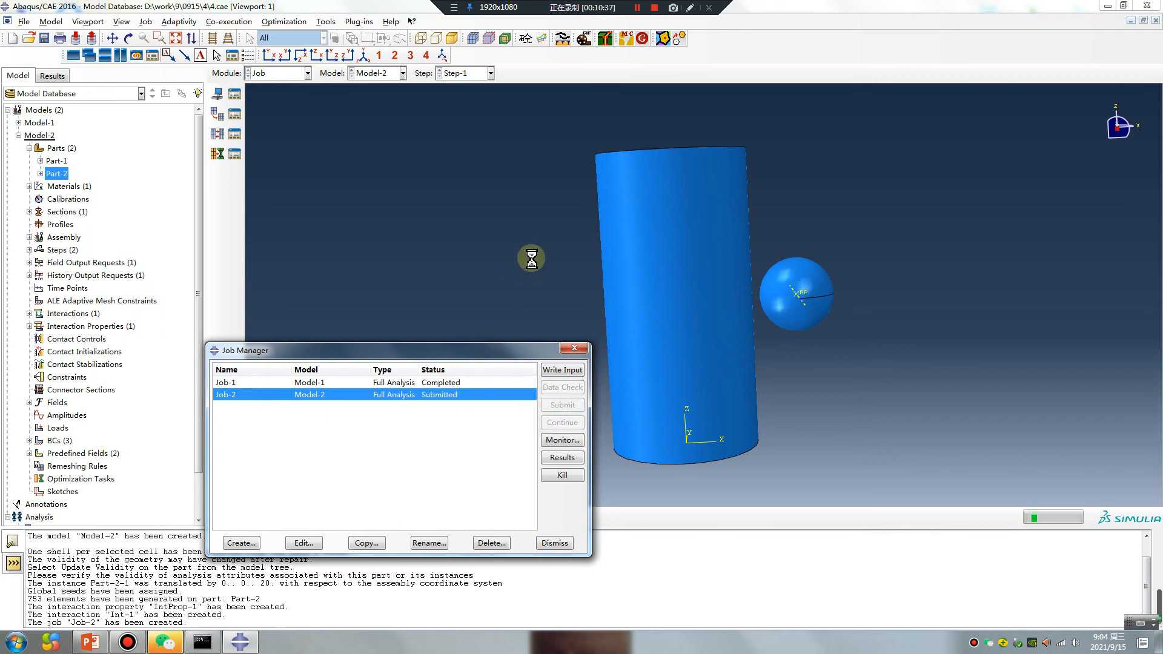
{"action": "left_click", "coordinate": [637, 8]}
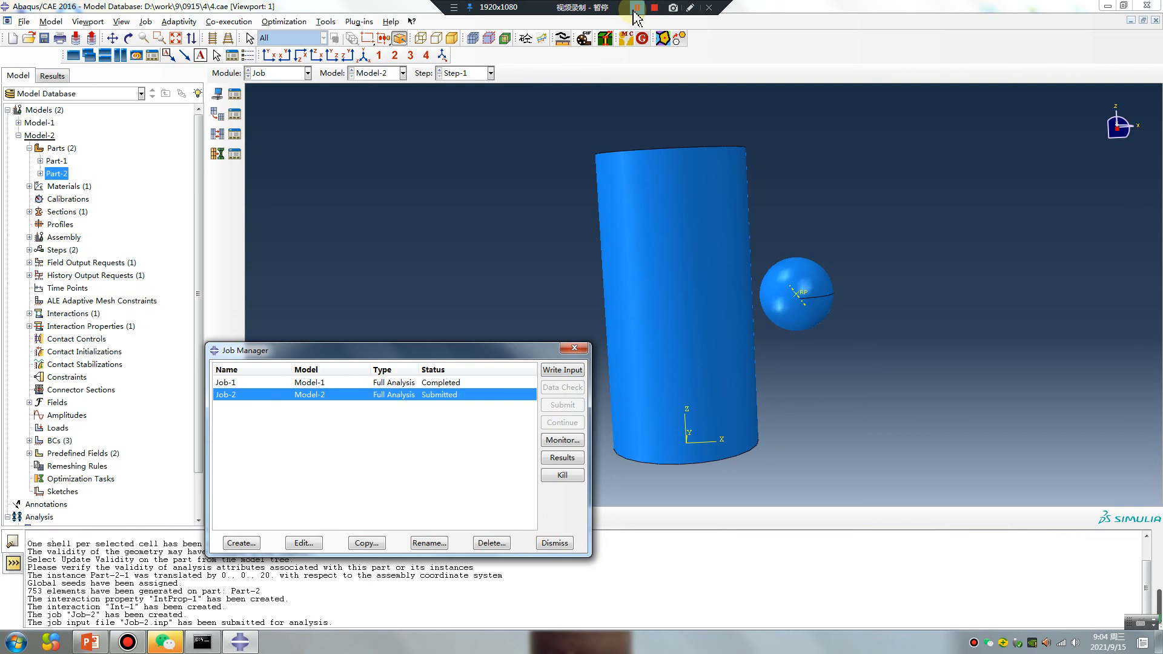
{"action": "left_click", "coordinate": [637, 9]}
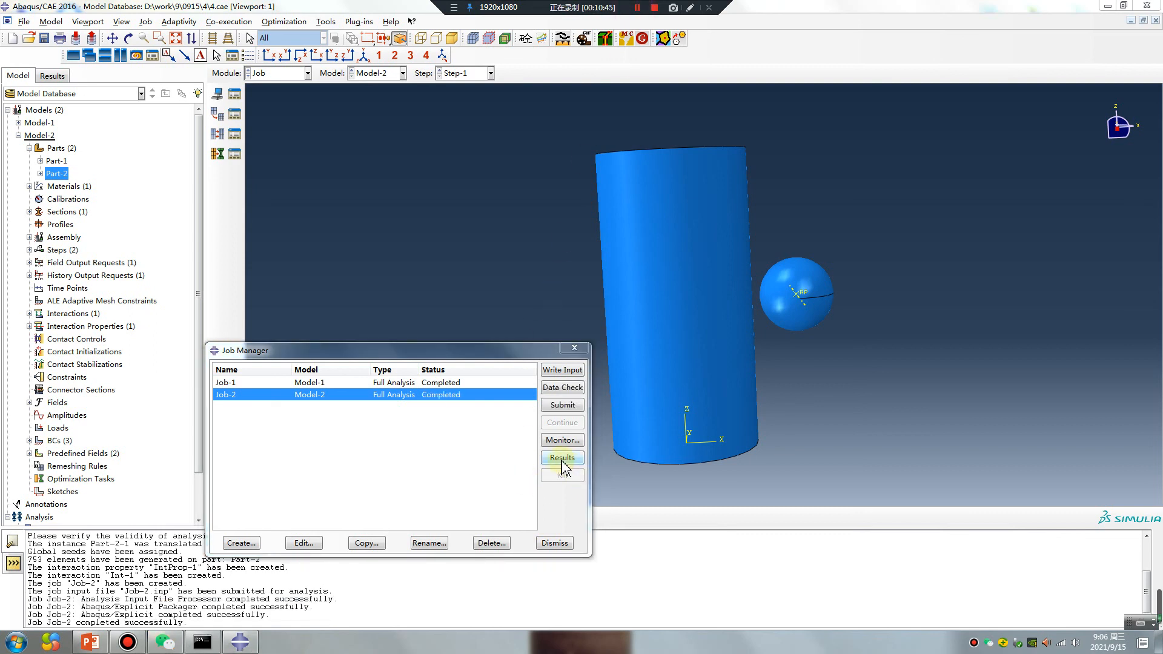
Step: Open Job-2's results, plot the Mises stress contours on the deformed shape and animate the impact's time history
{"action": "left_click", "coordinate": [562, 459]}
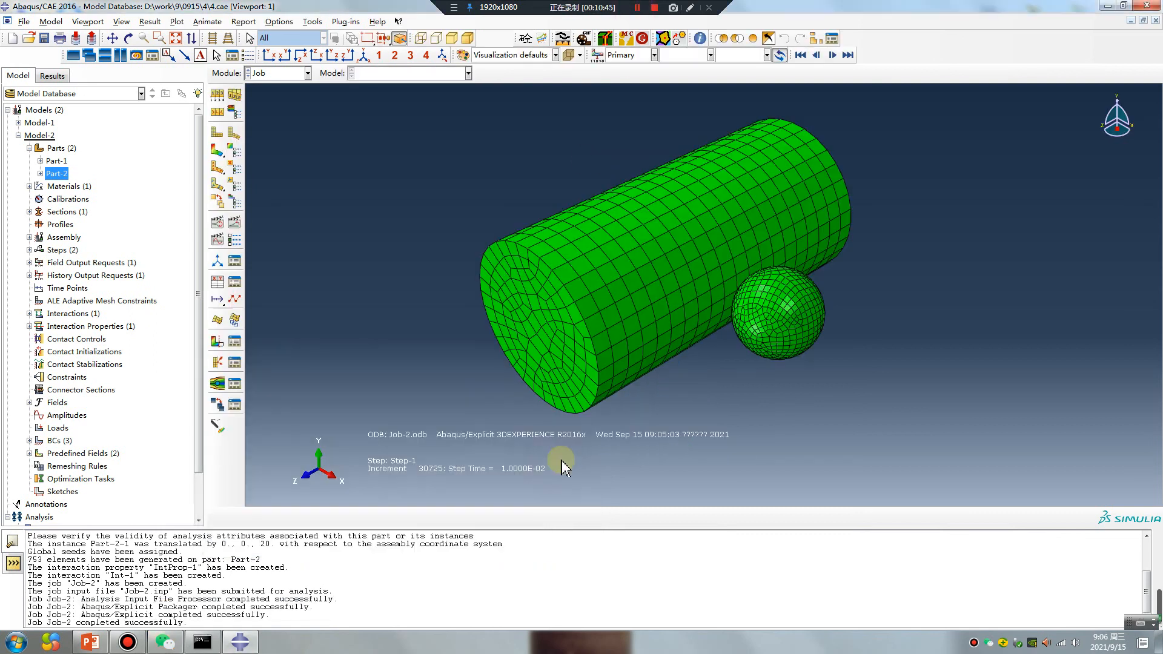
{"action": "left_click", "coordinate": [221, 152]}
{"action": "left_click_drag", "start_coordinate": [513, 287], "coordinate": [794, 137], "text": "ctrl+alt"}
{"action": "left_click", "coordinate": [236, 223]}
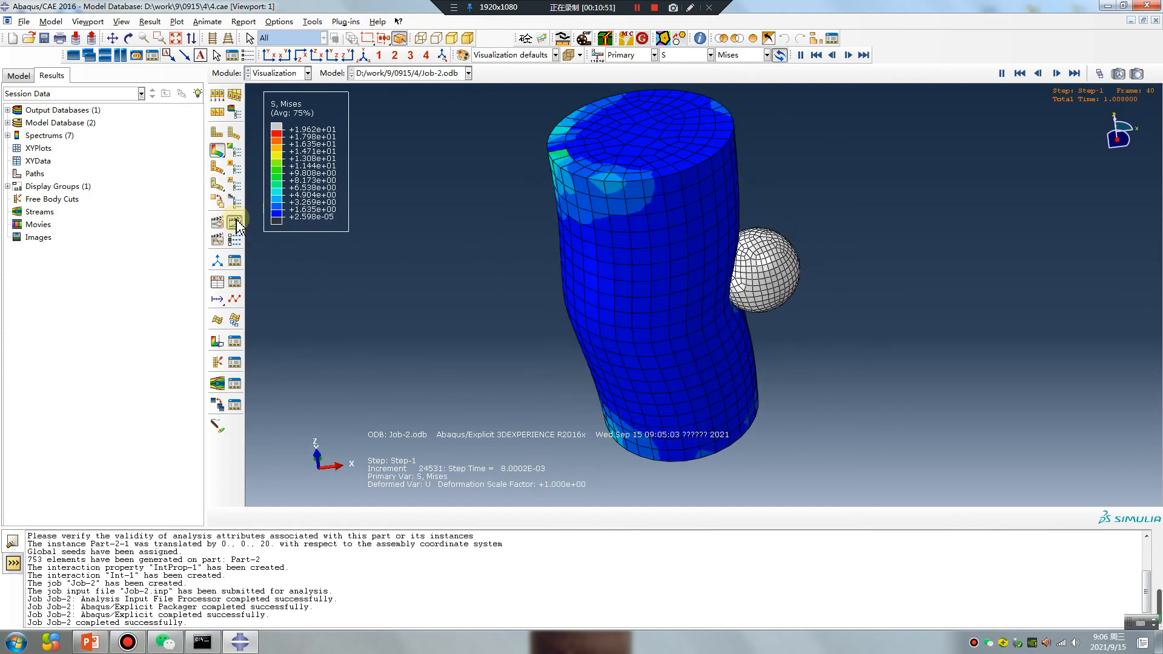
{"action": "left_click_drag", "start_coordinate": [598, 330], "coordinate": [572, 196], "text": "ctrl+alt"}
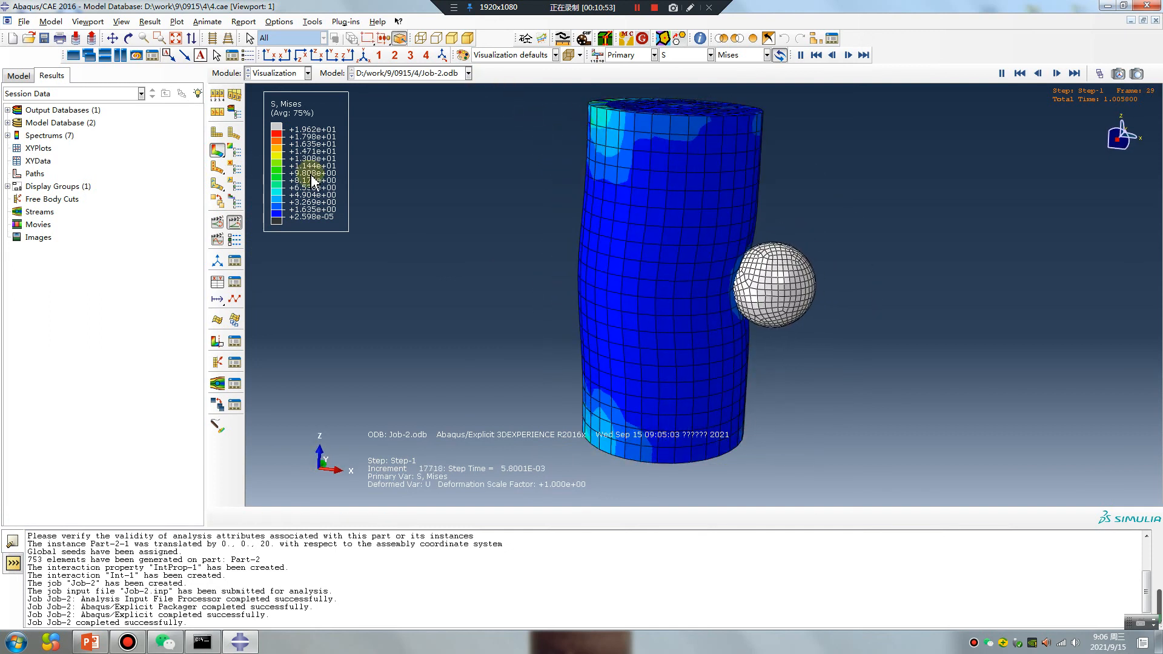
{"action": "left_click", "coordinate": [234, 225]}
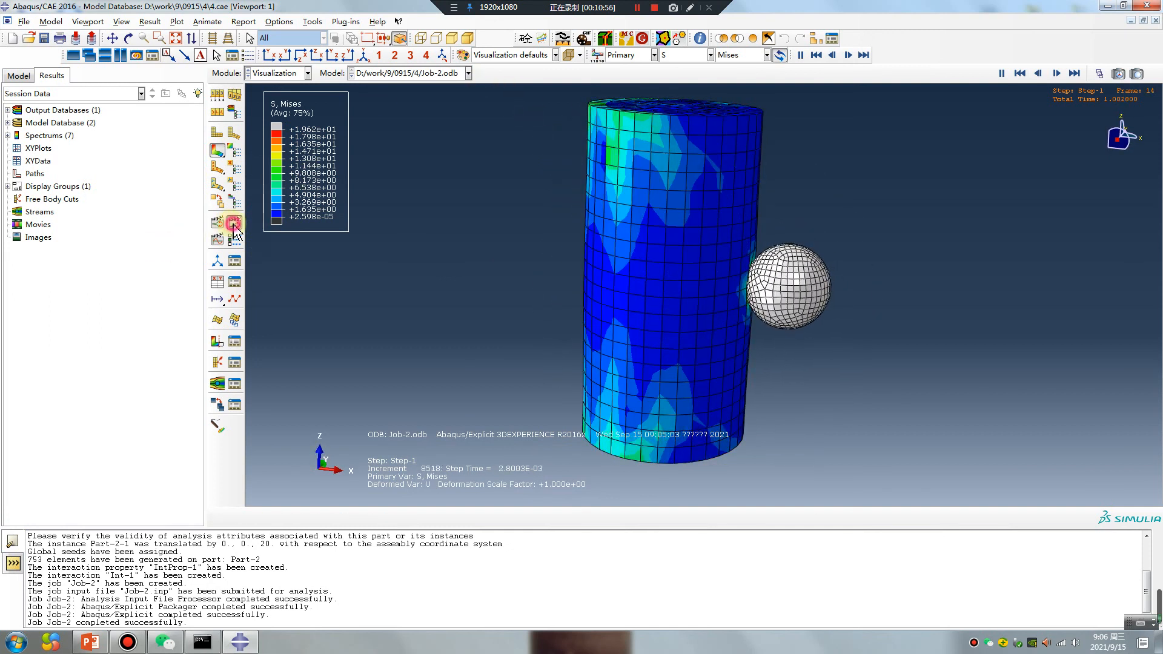
Step: Display the U3 displacement contours at the first frame of Step-1
{"action": "left_click", "coordinate": [1018, 73]}
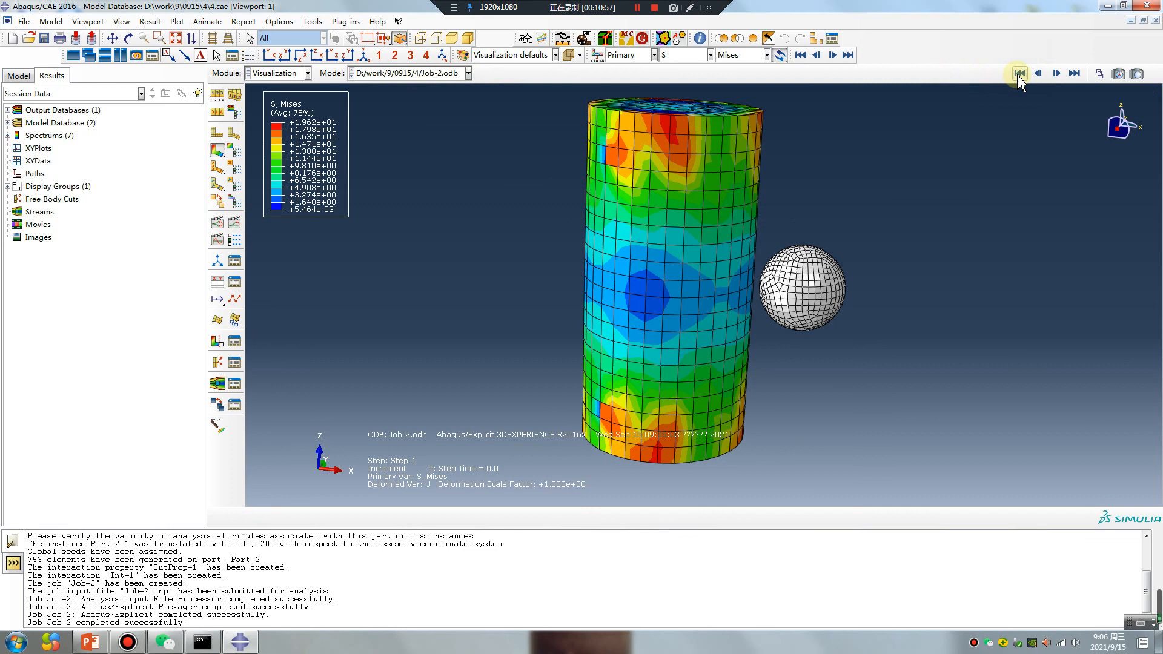
{"action": "left_click", "coordinate": [690, 55]}
{"action": "left_click", "coordinate": [685, 247]}
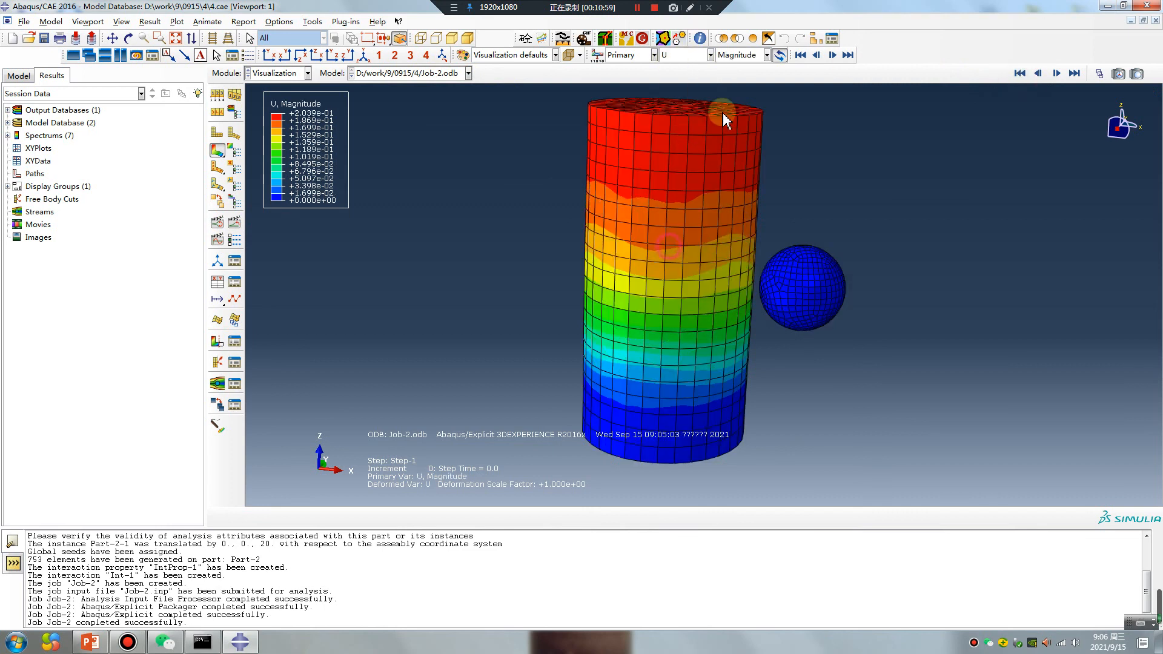
{"action": "left_click", "coordinate": [743, 60]}
{"action": "left_click", "coordinate": [735, 103]}
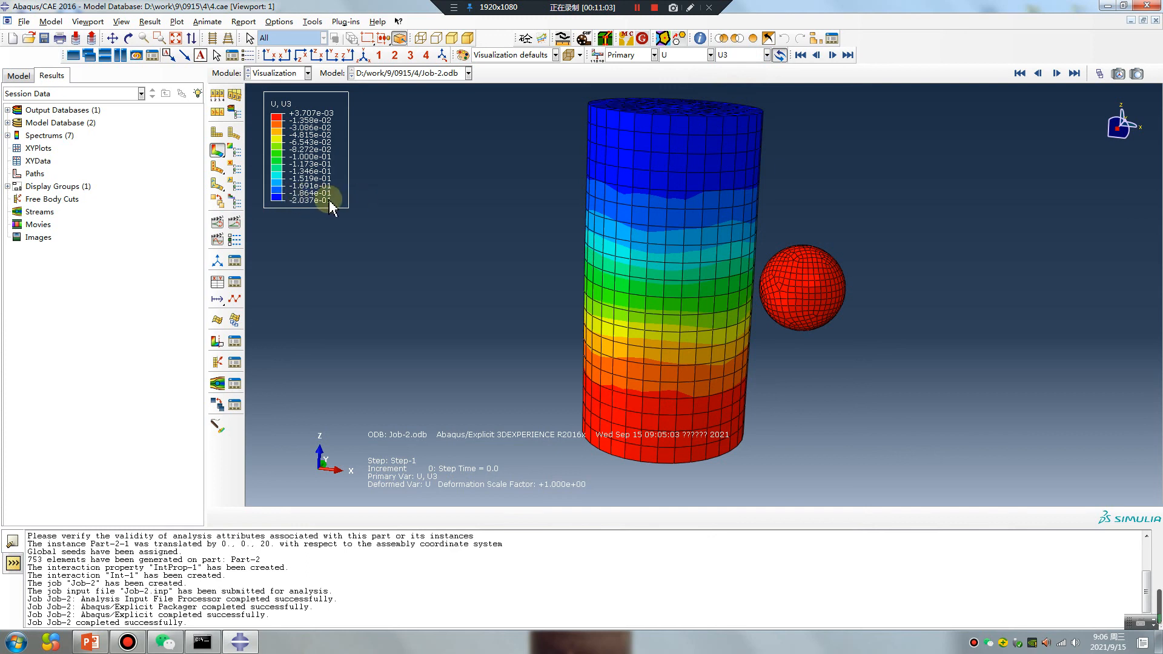
{"action": "scroll", "coordinate": [591, 345], "scroll_direction": "down", "scroll_amount": 3}
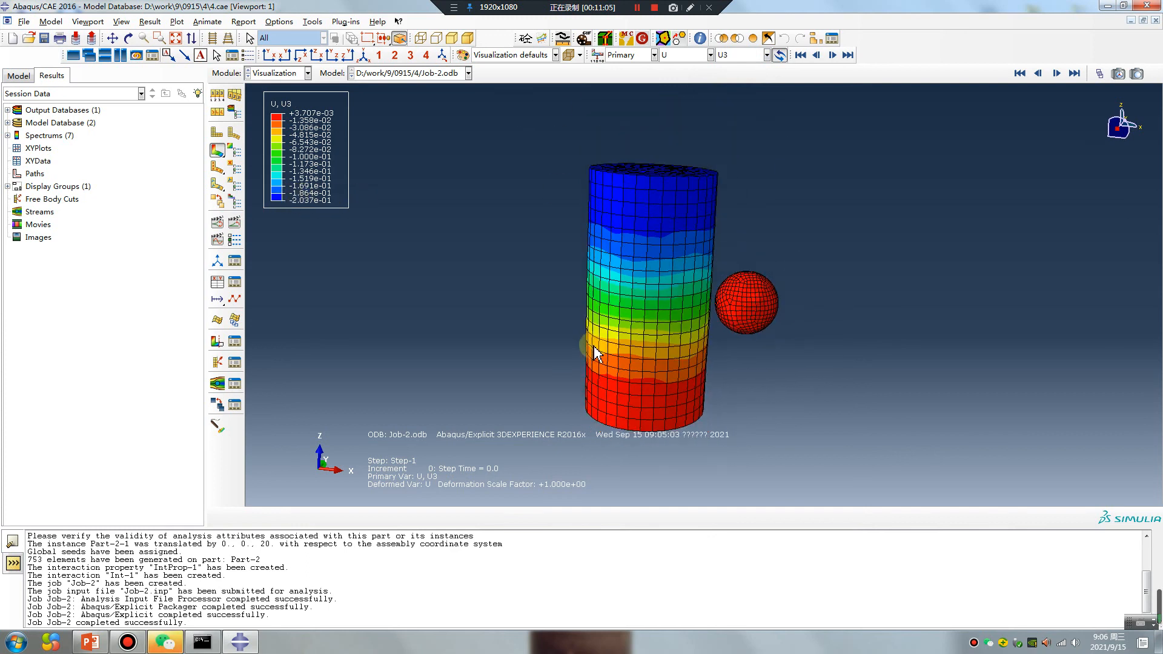
Step: Switch to the PowerPoint presentation of the ABAQUS tutorial
{"action": "left_click", "coordinate": [90, 641]}
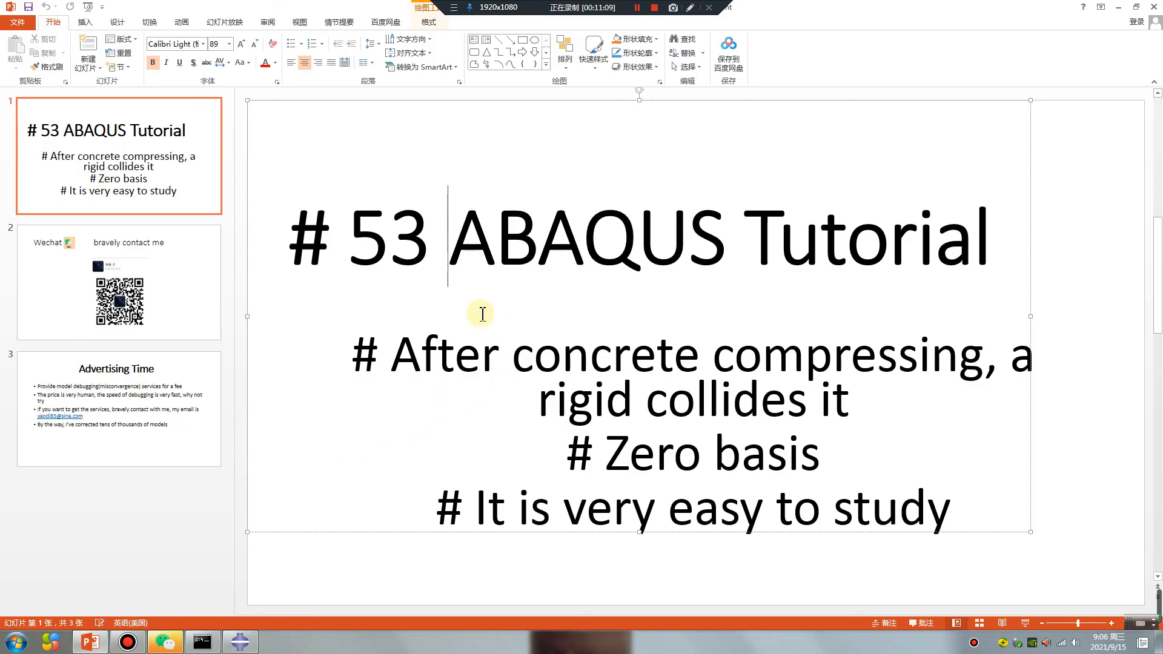